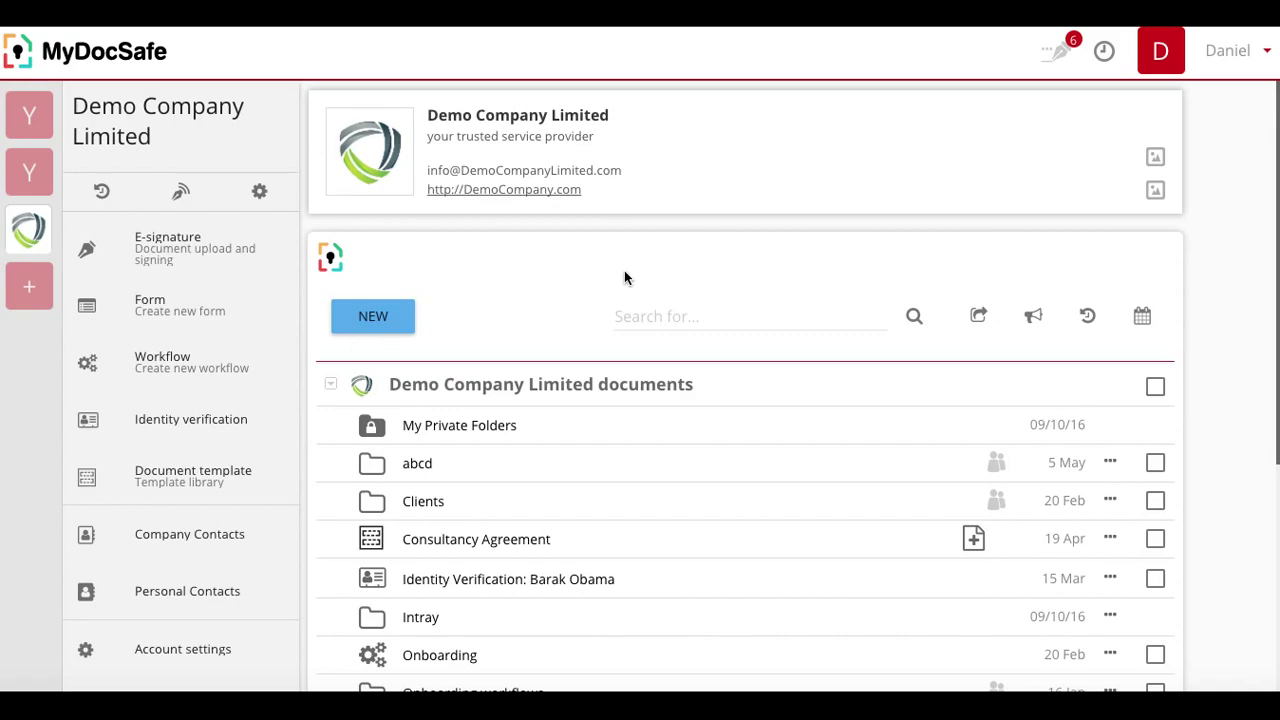
pyautogui.click(171, 250)
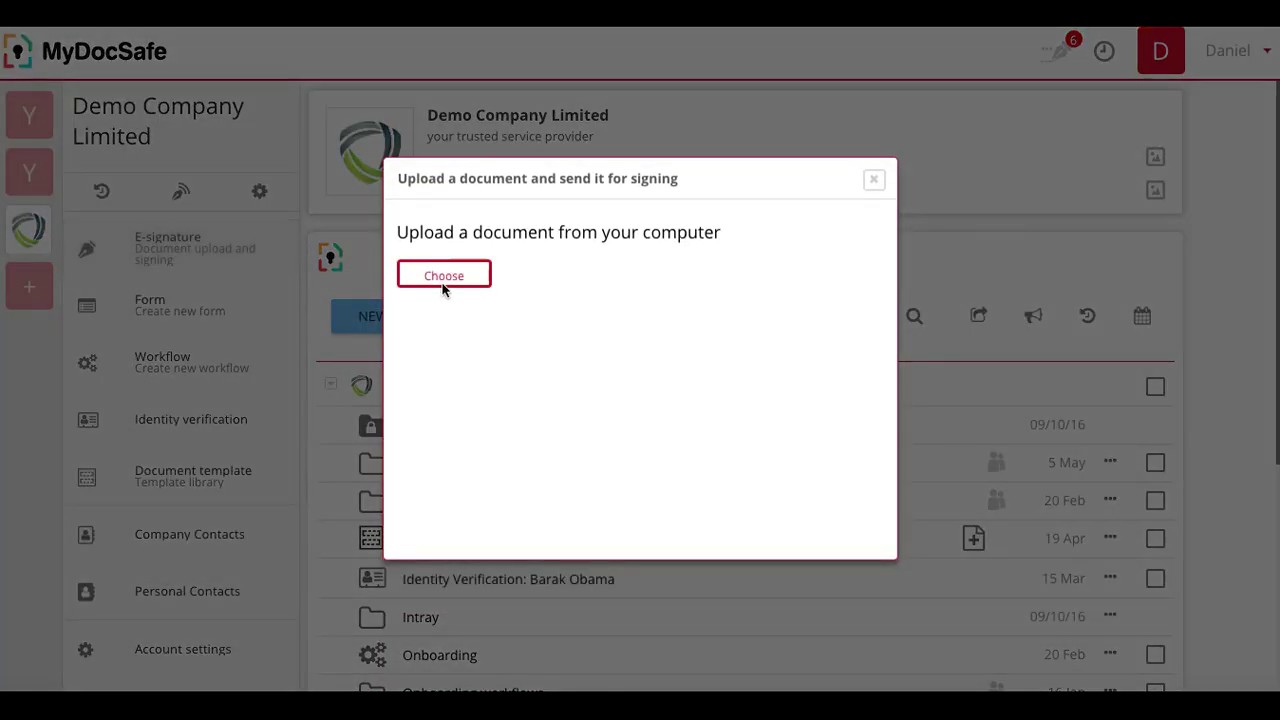
pyautogui.click(875, 182)
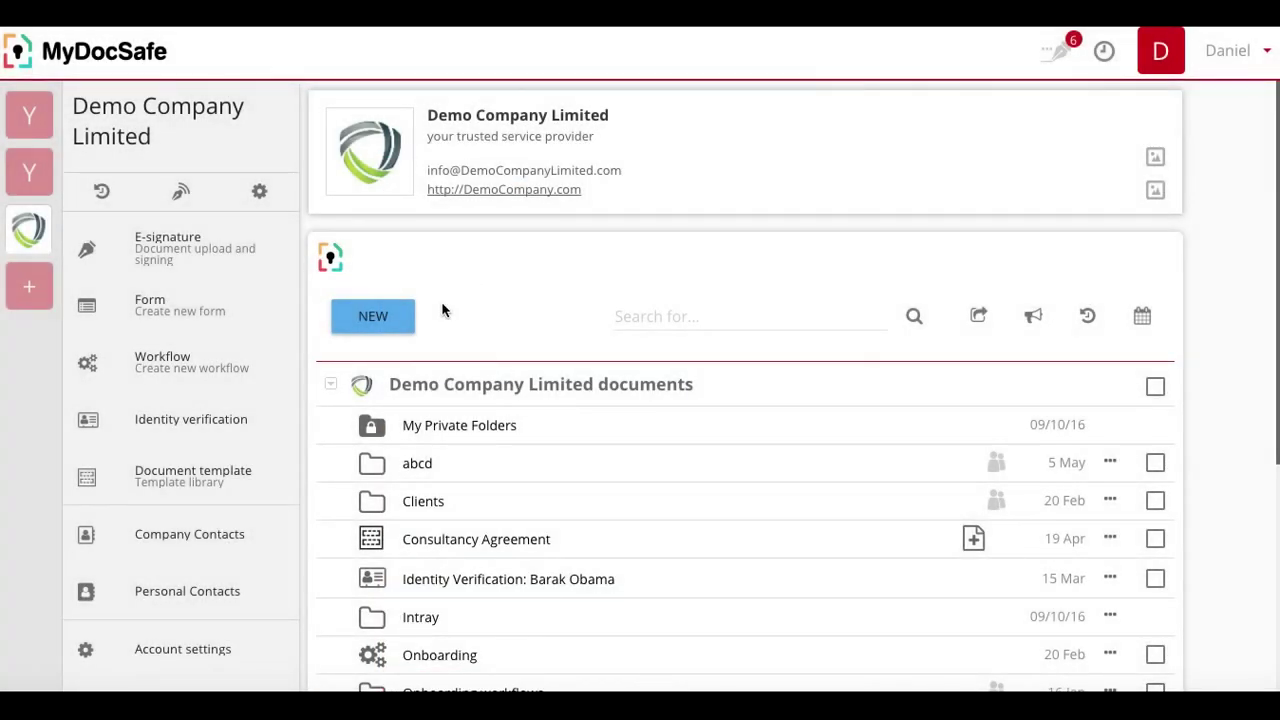
pyautogui.click(378, 311)
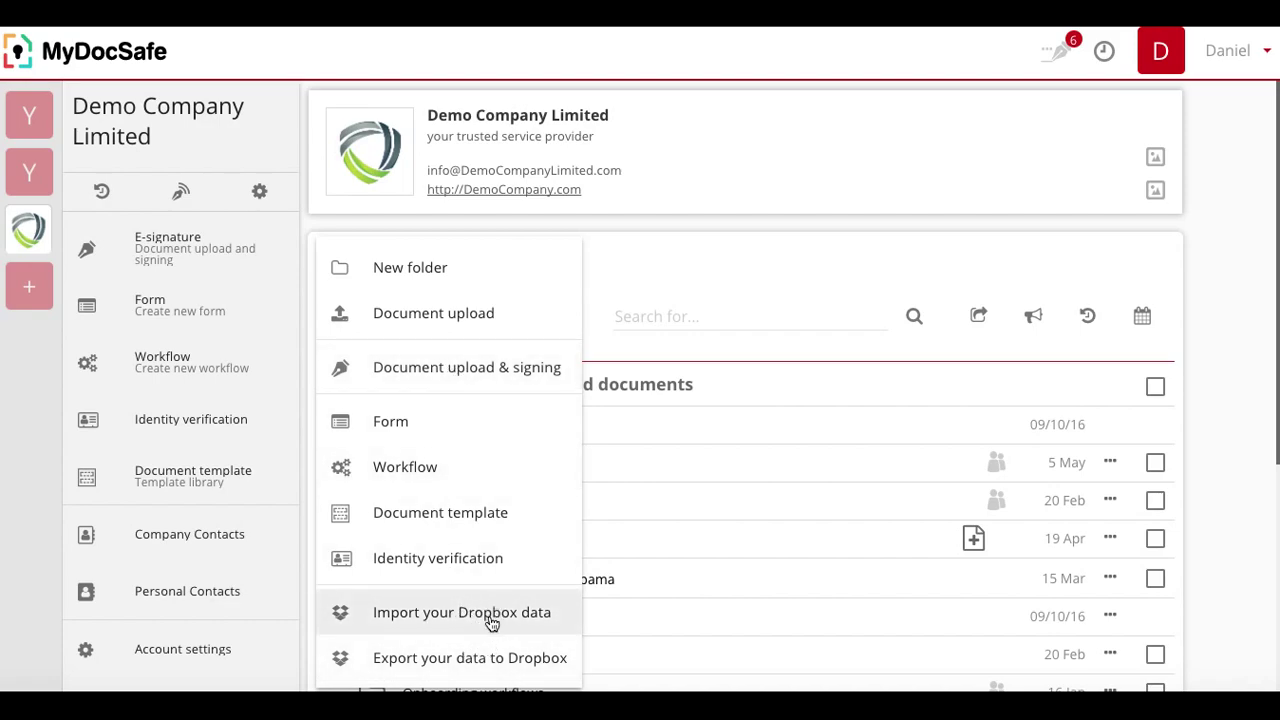
pyautogui.click(711, 247)
# - Start sending Non-disclosure agreement.doc from the company documents list for signing
pyautogui.scroll(-2, 711, 250)
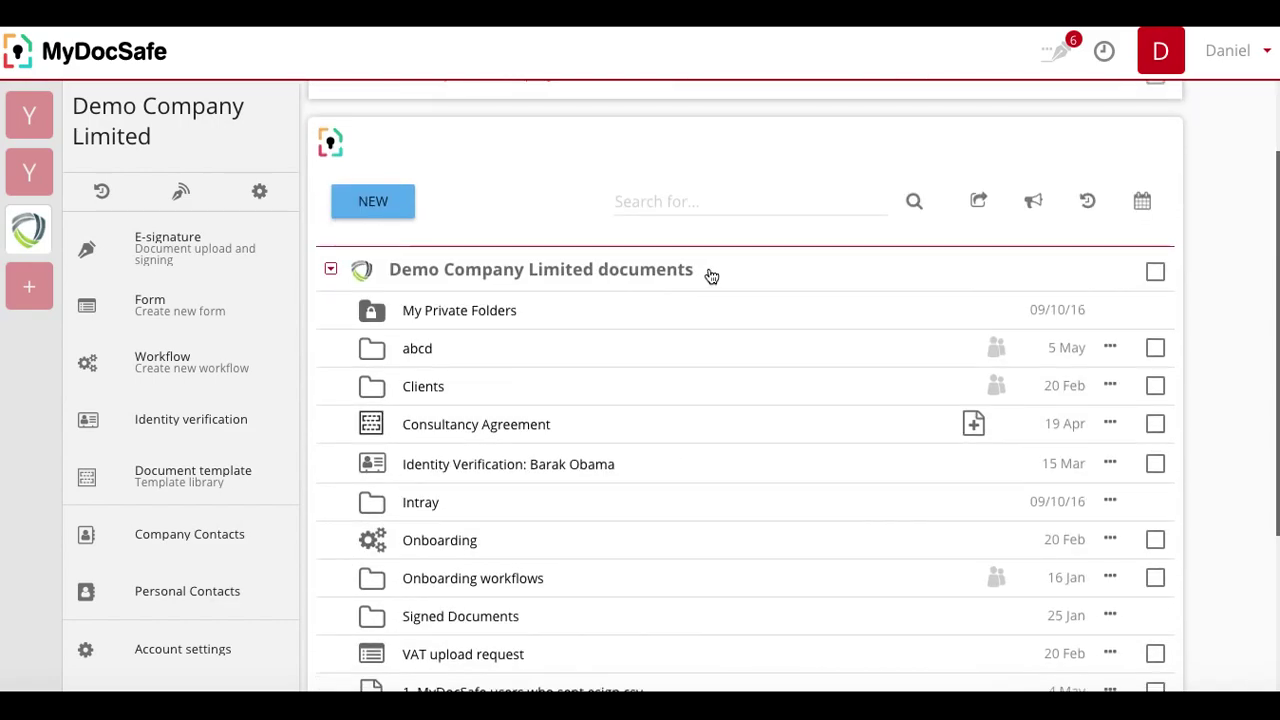
pyautogui.scroll(-2, 711, 276)
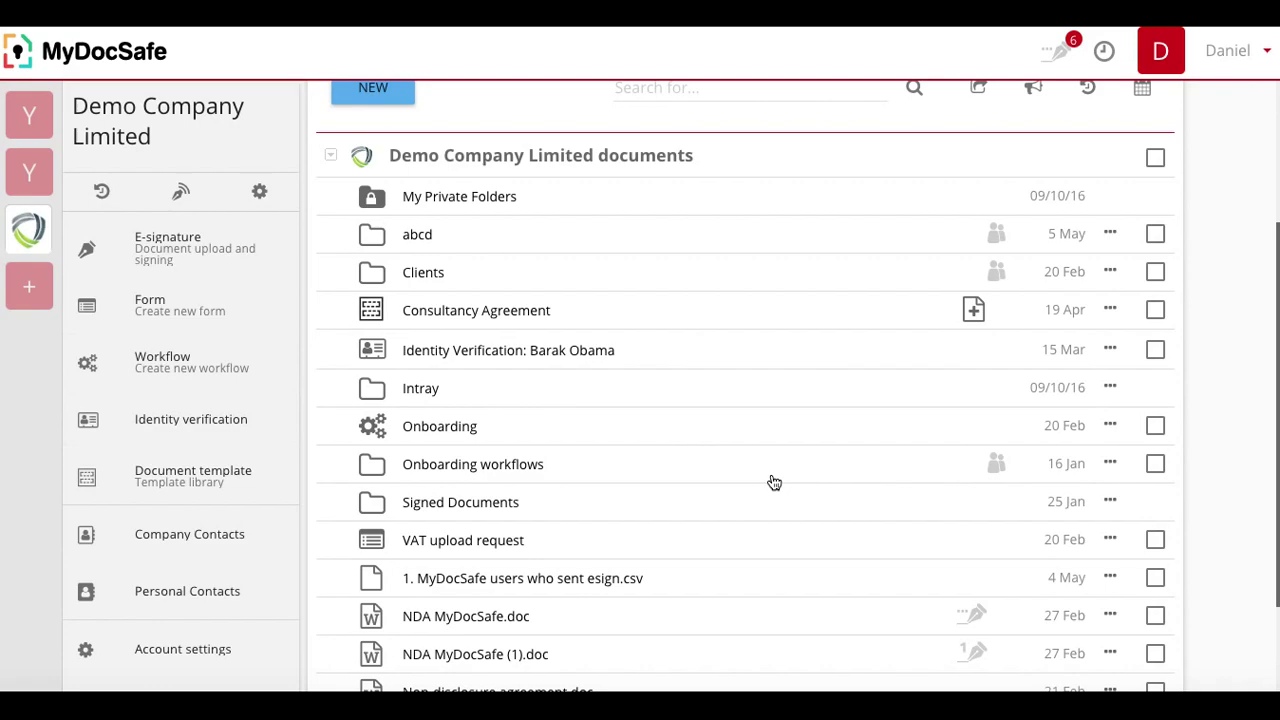
pyautogui.scroll(-3, 772, 483)
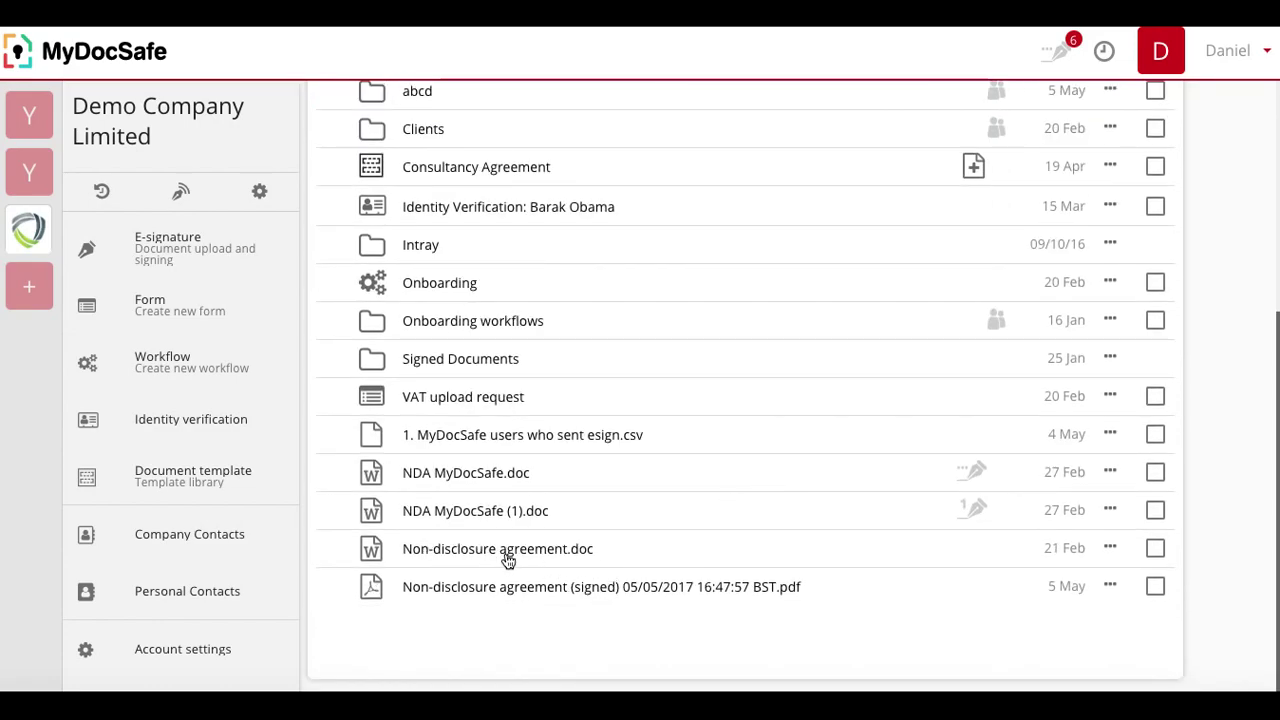
pyautogui.rightClick(642, 547)
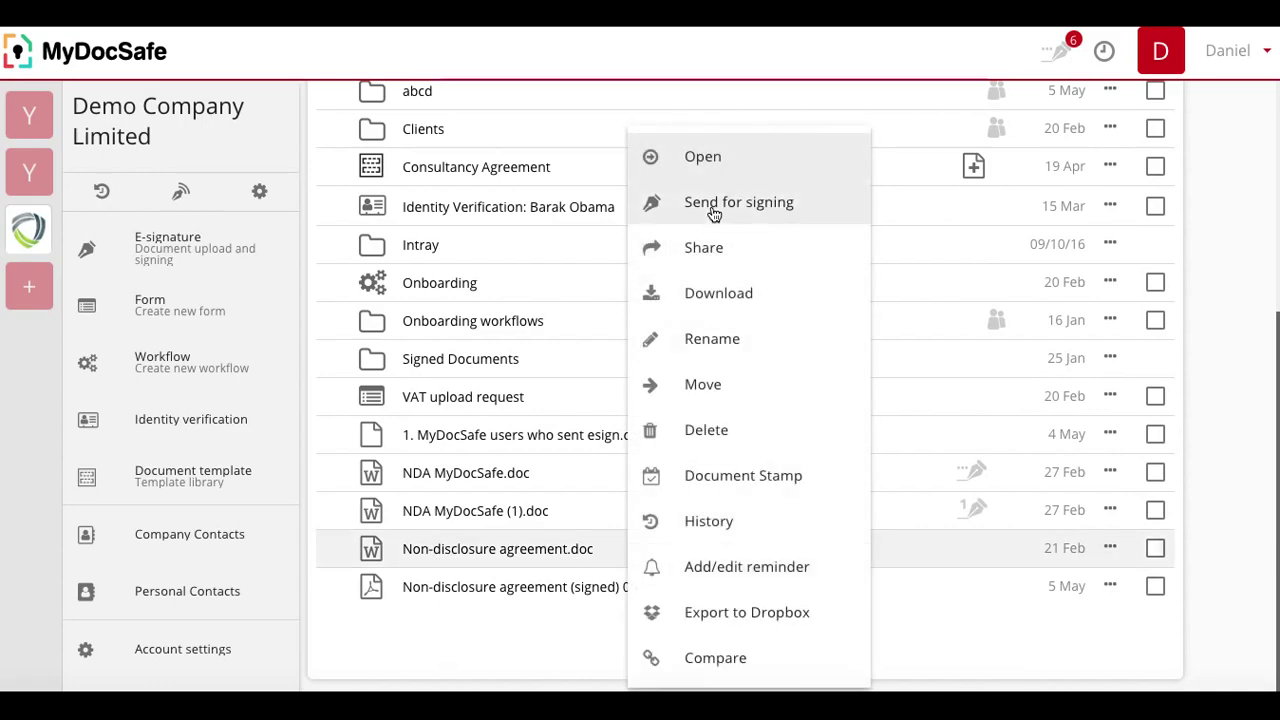
pyautogui.click(714, 213)
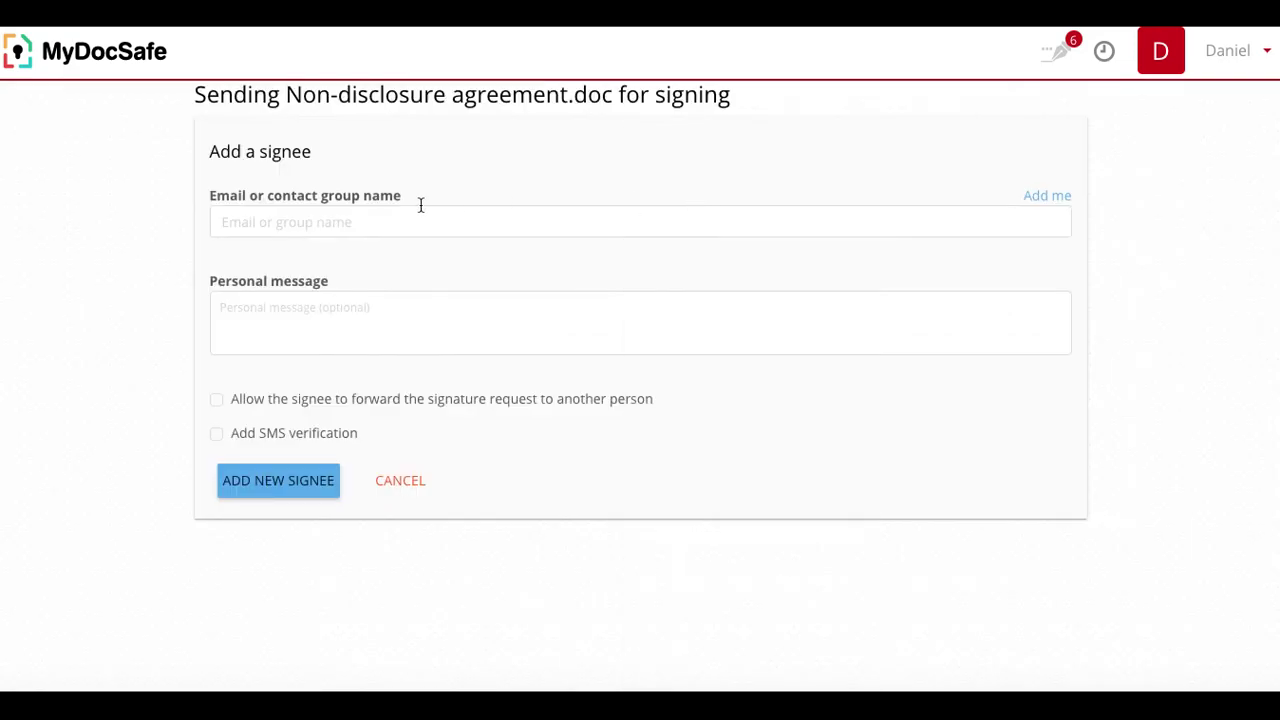
# - Enter the signee's e-mail from the suggested contacts and add the personal message "Hello, Please sign. Regards, D"
pyautogui.click(269, 221)
pyautogui.write('my')
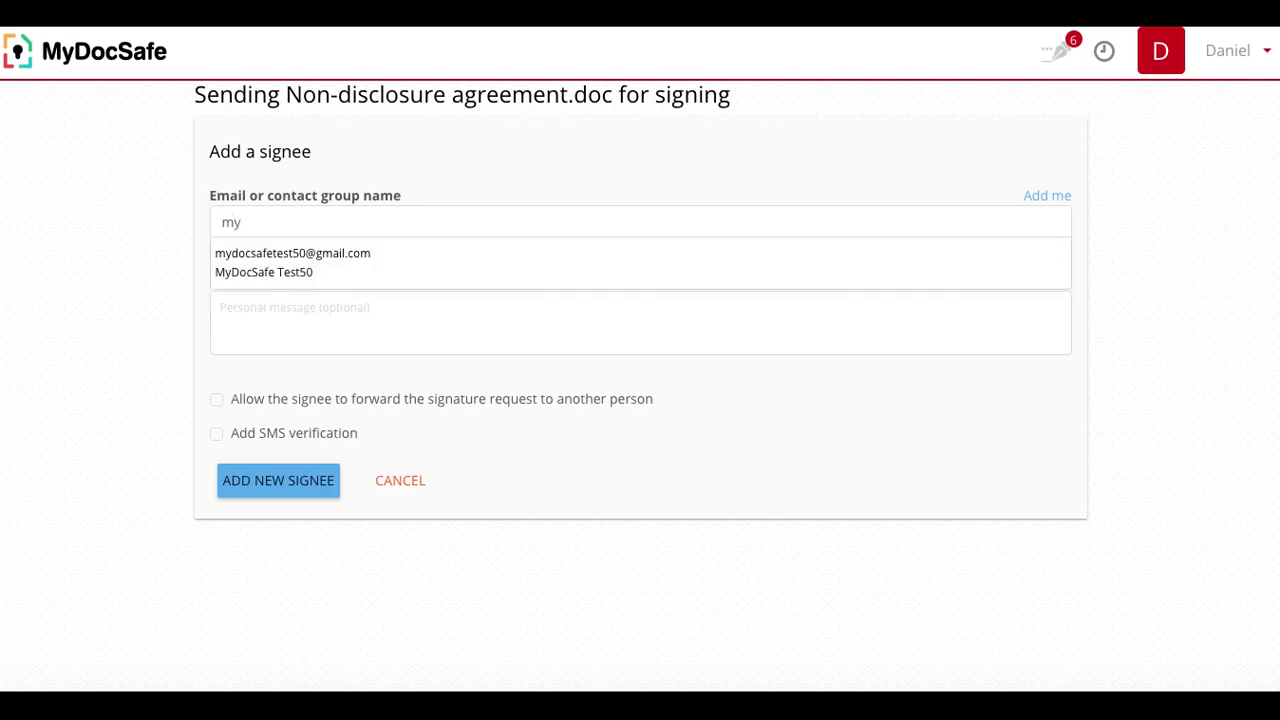
pyautogui.click(282, 263)
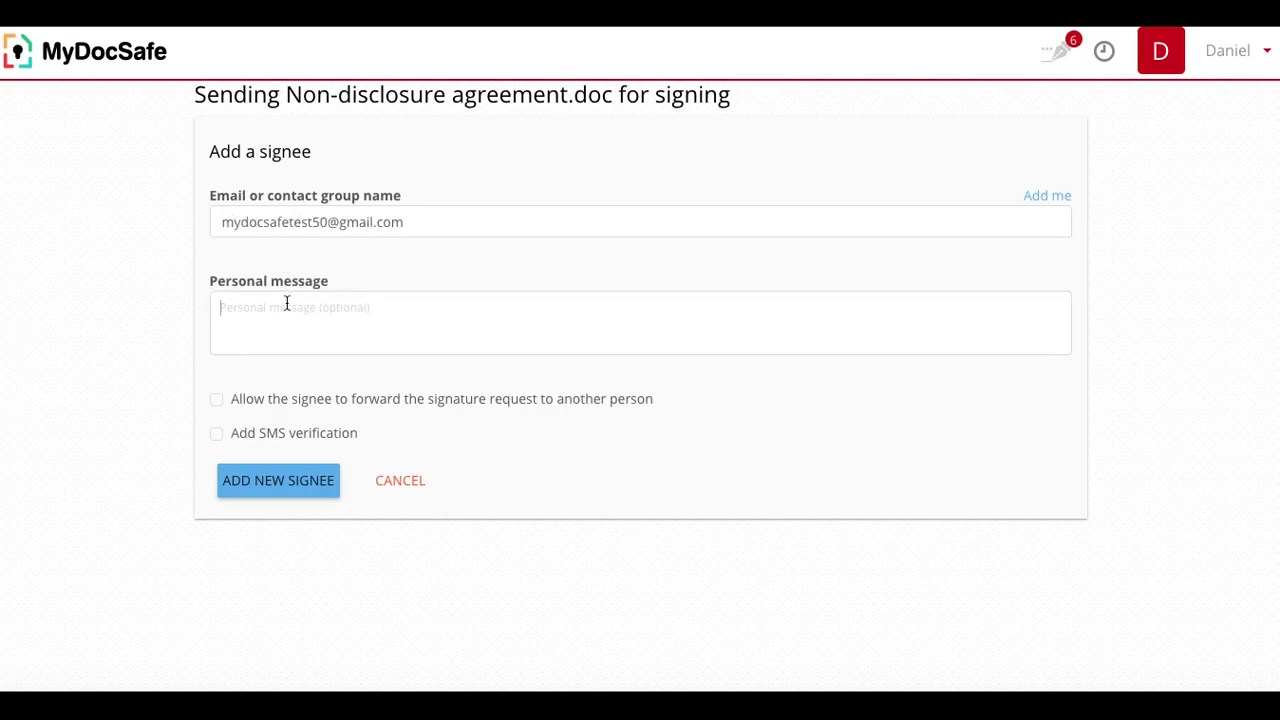
pyautogui.click(287, 303)
pyautogui.write('Hello, Please si')
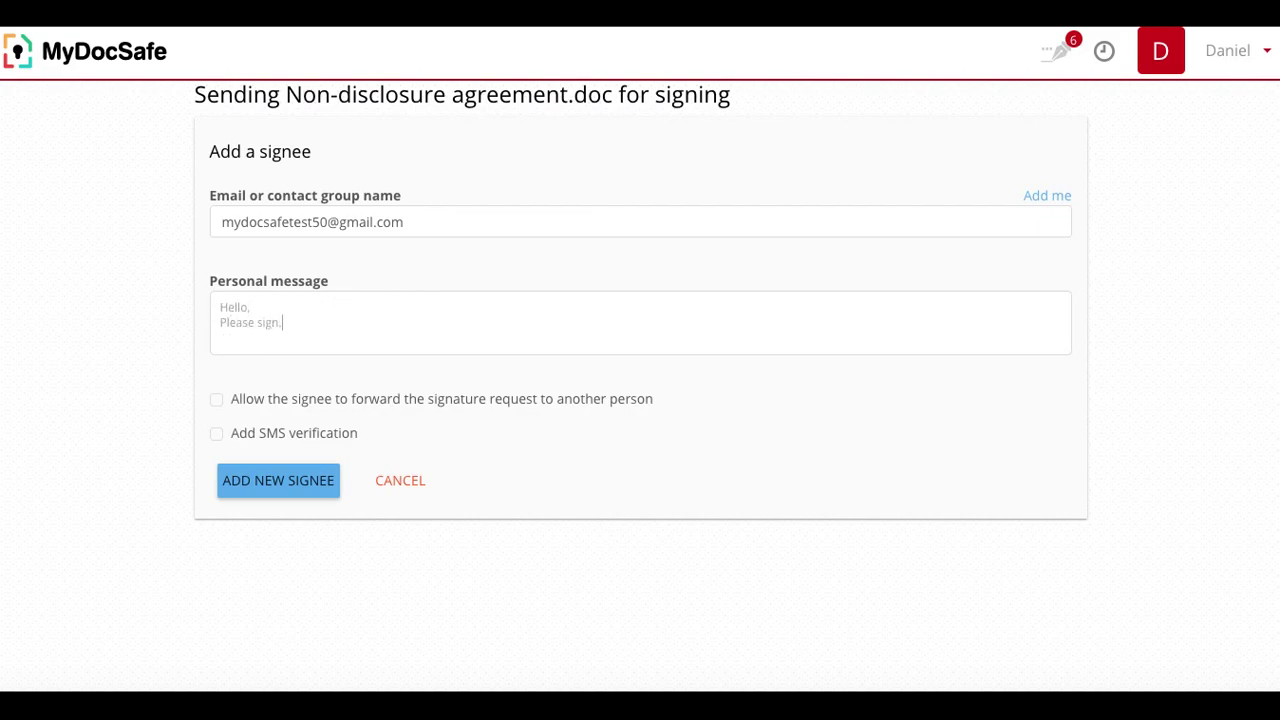
pyautogui.write('gn. Regards,')
pyautogui.press('Return')
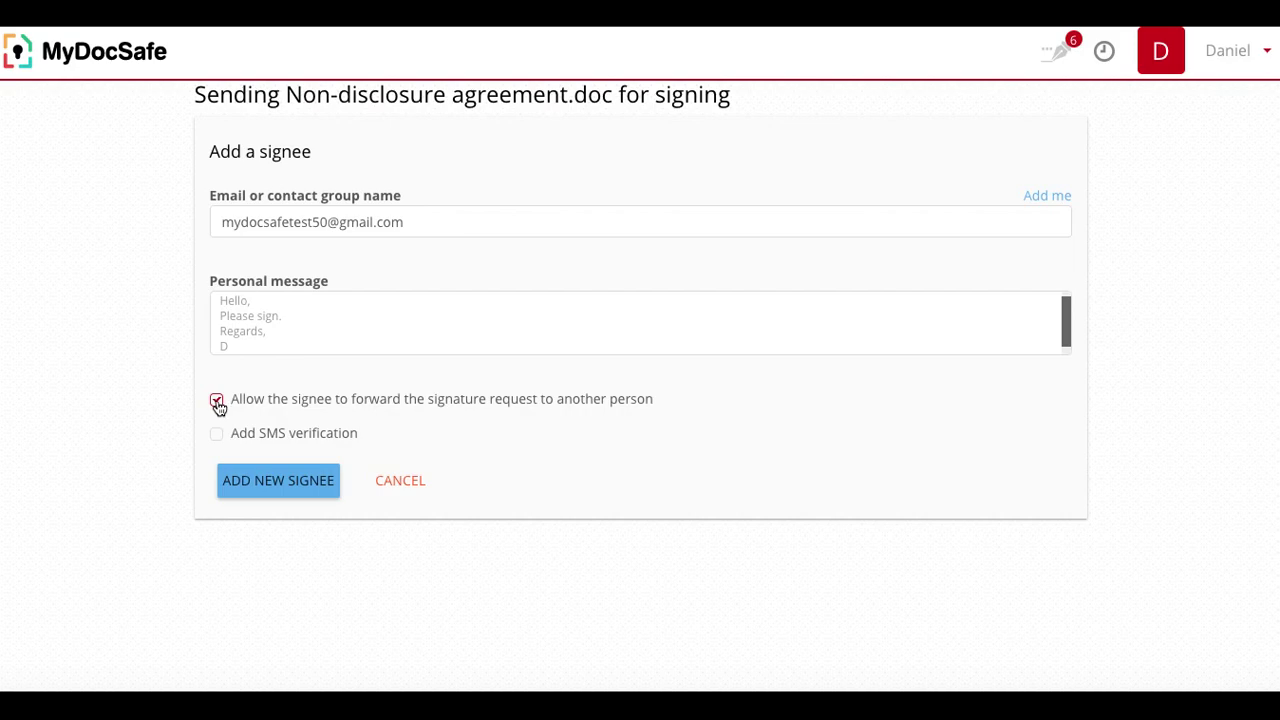
# - Toggle the request forwarding and SMS verification options, and add the signee to the document
pyautogui.click(217, 403)
pyautogui.click(217, 436)
pyautogui.click(218, 438)
pyautogui.click(277, 479)
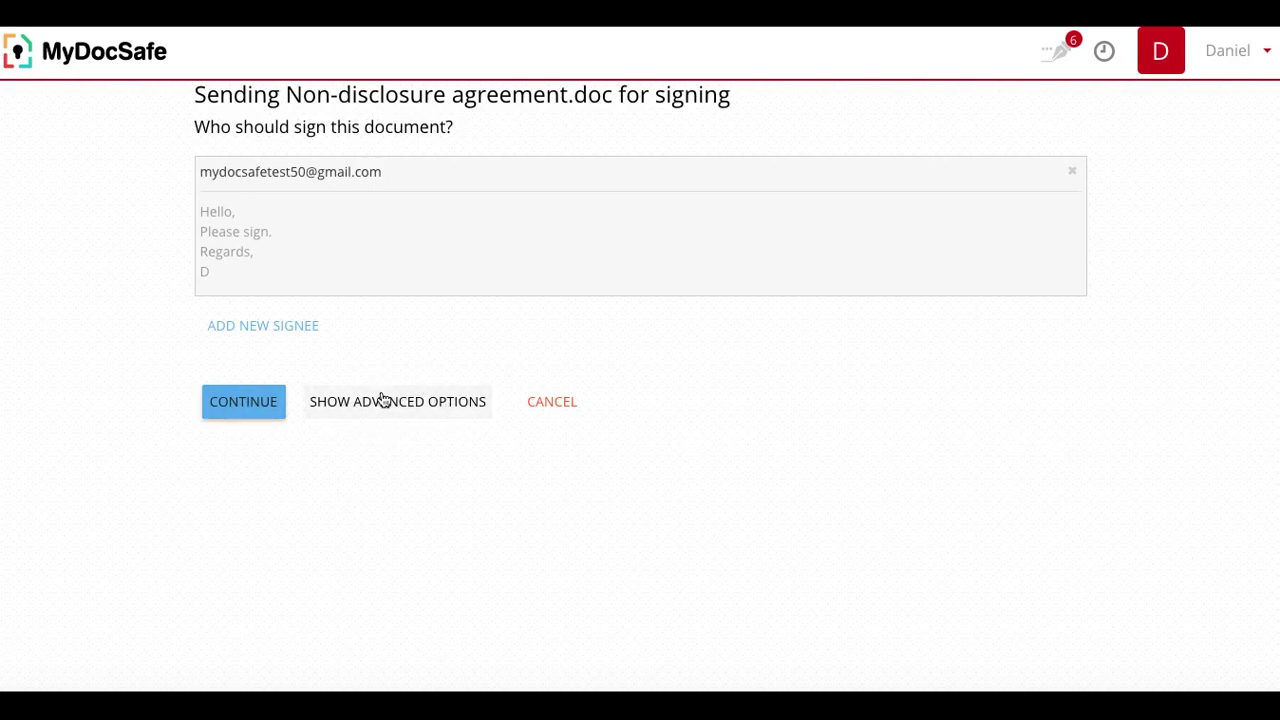
# - Continue to the document preview and place a Signature field on the dotted line at the end of the agreement
pyautogui.click(240, 404)
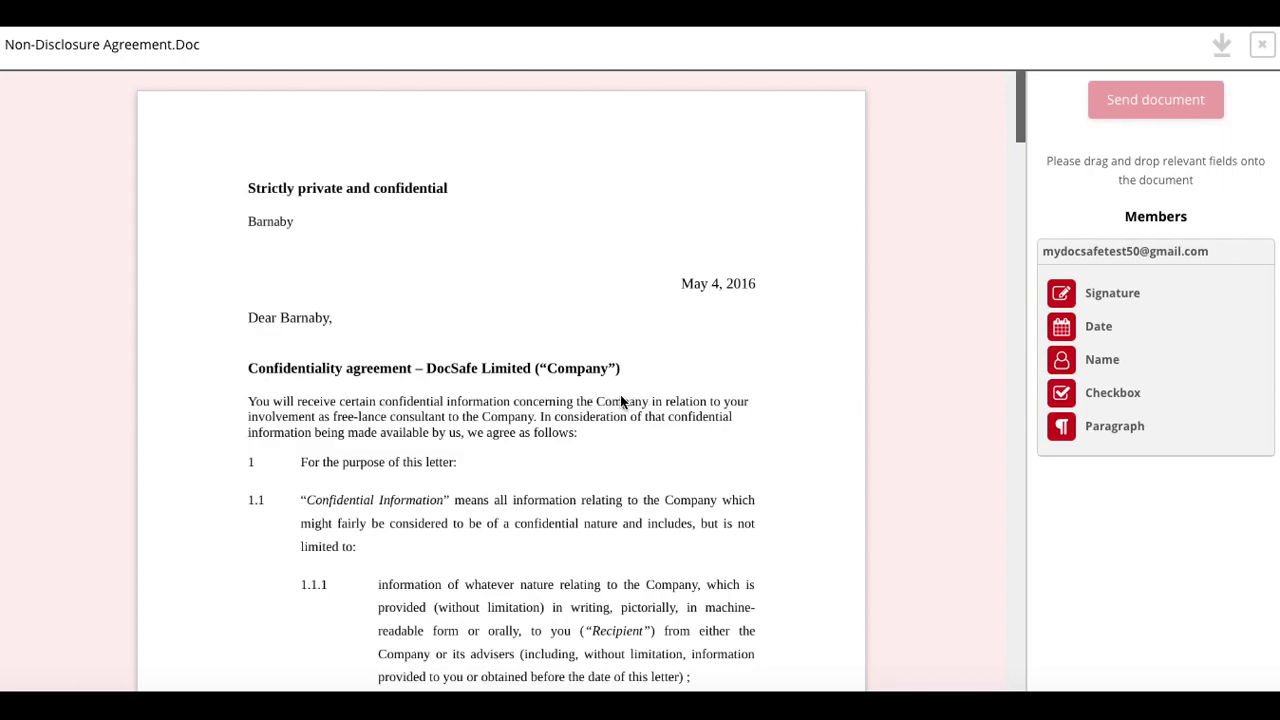
pyautogui.scroll(-15, 620, 394)
pyautogui.scroll(-20, 610, 399)
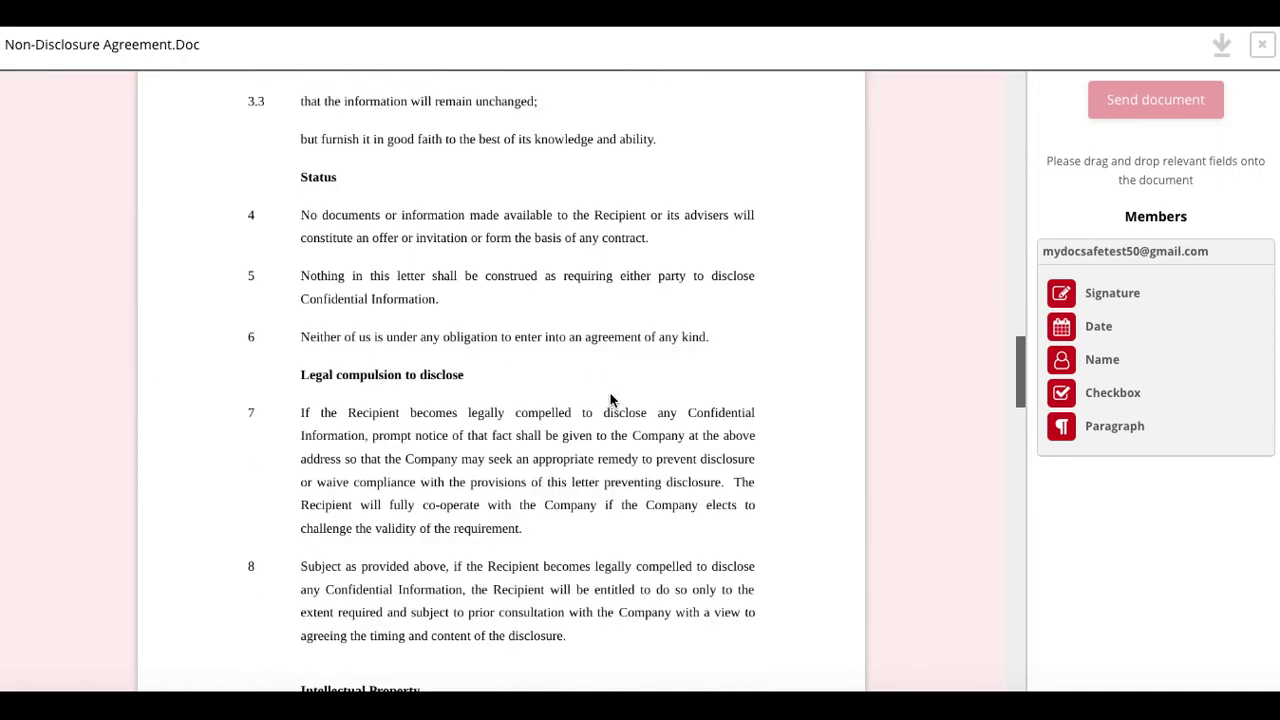
pyautogui.scroll(-3, 610, 399)
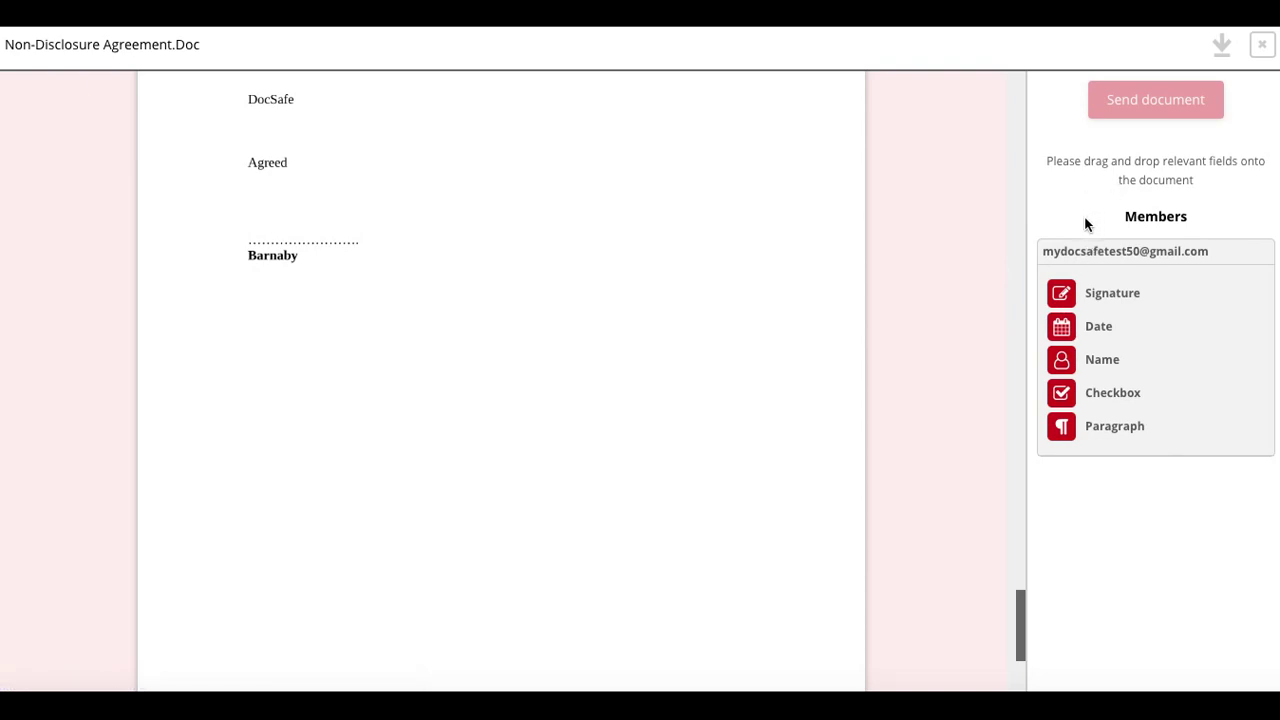
pyautogui.scroll(2, 730, 237)
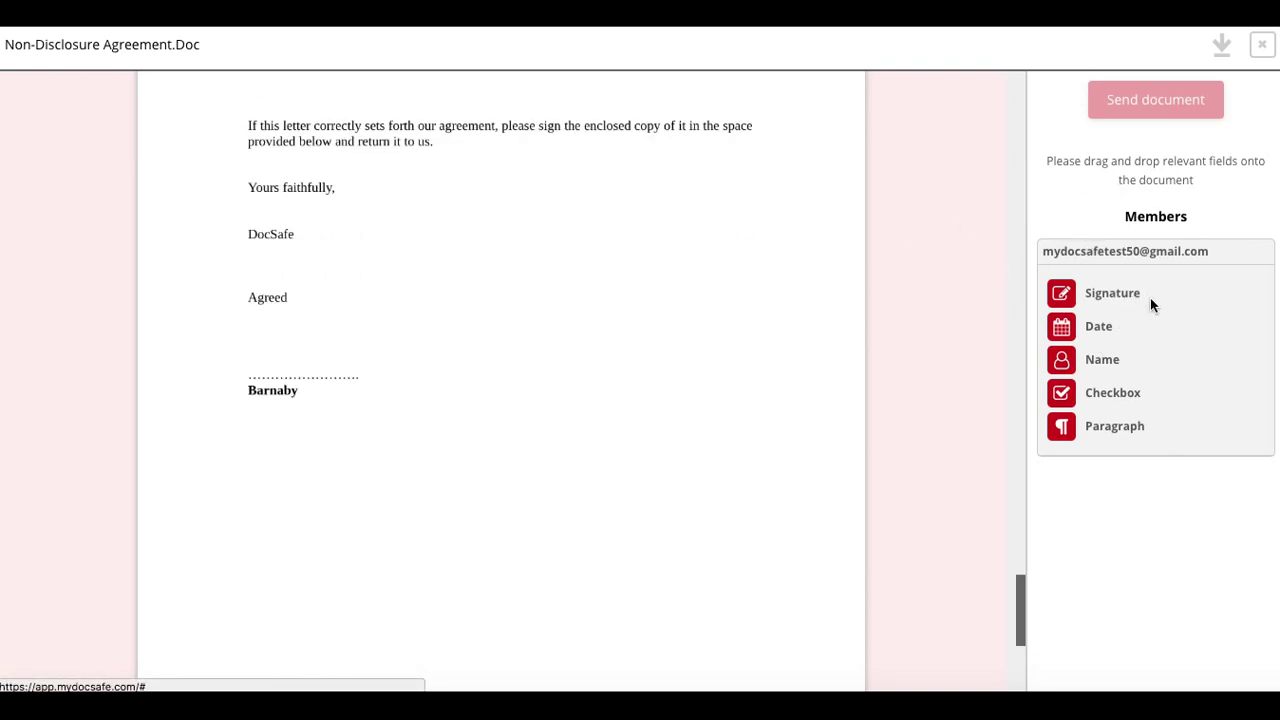
pyautogui.moveTo(1108, 297)
pyautogui.mouseDown()
pyautogui.moveTo(566, 283)
pyautogui.moveTo(443, 343)
pyautogui.moveTo(338, 366)
pyautogui.mouseUp()
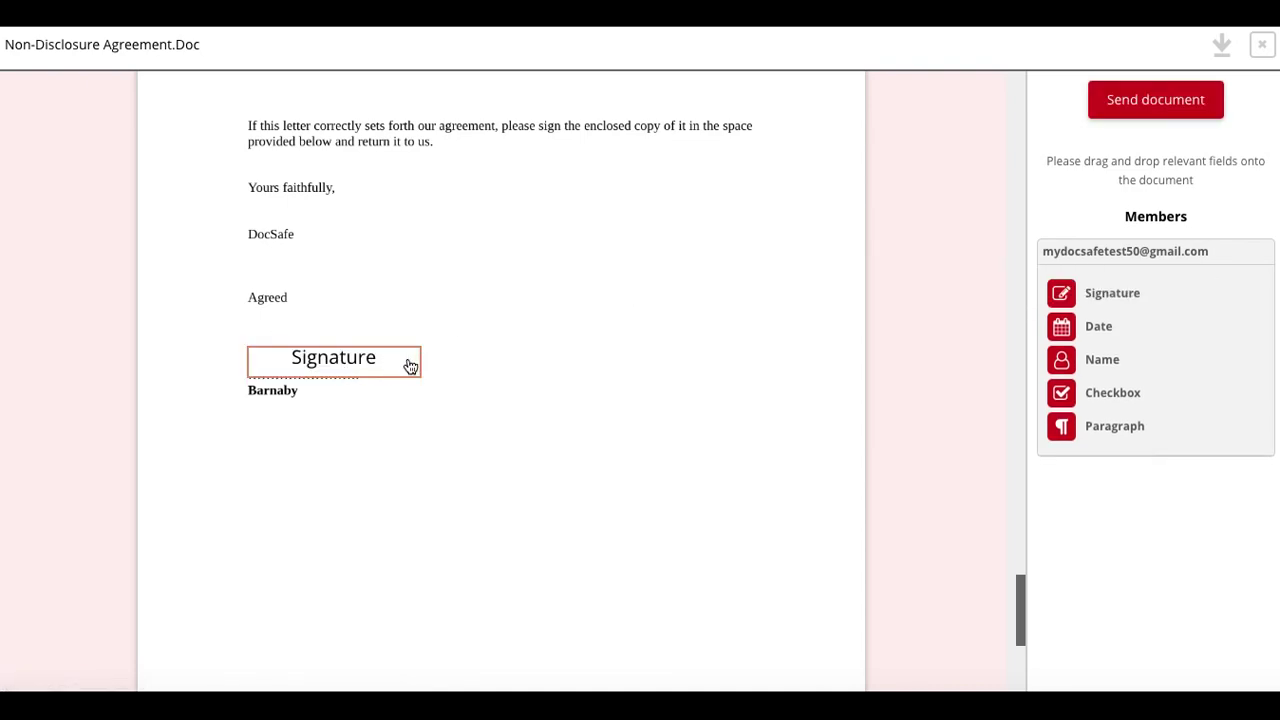
# - Enlarge the Signature field and reposition it over the dotted line below "Agreed"
pyautogui.click(412, 365)
pyautogui.moveTo(415, 372); pyautogui.dragTo(491, 394)
pyautogui.moveTo(463, 351); pyautogui.dragTo(382, 362)
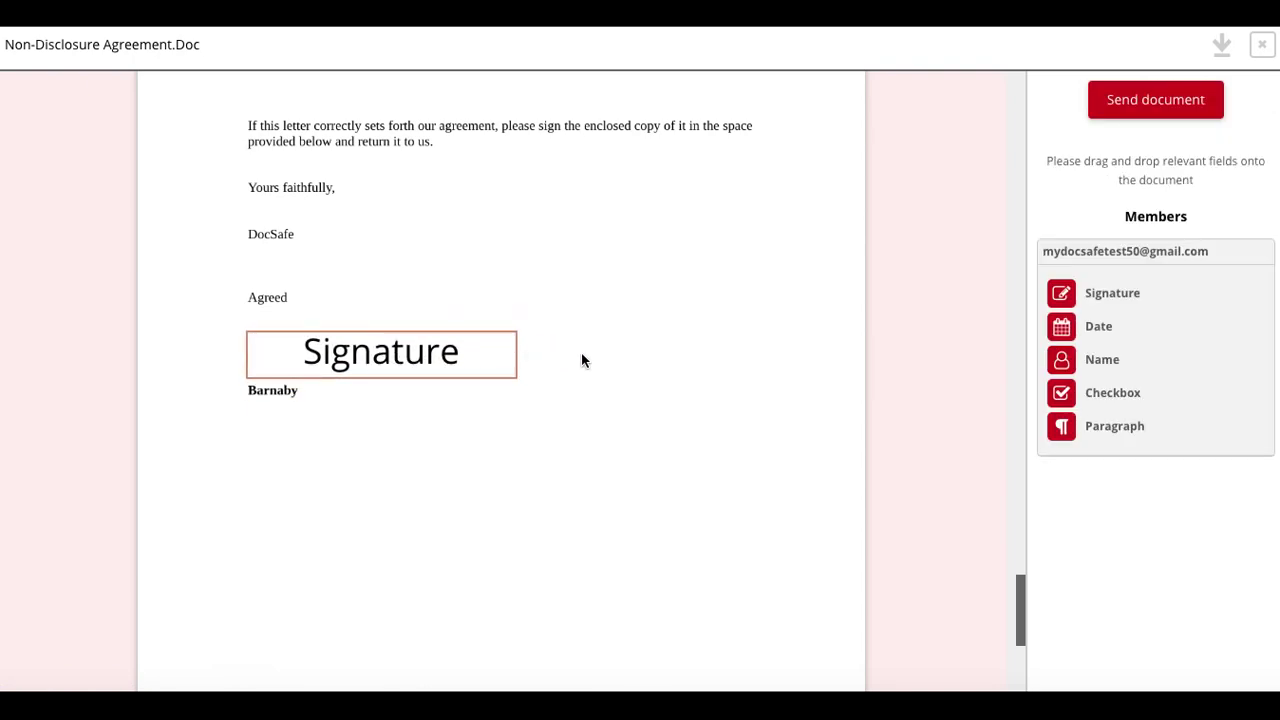
# - Place a Date field and a Name field below the signature block, and send the document for signing
pyautogui.moveTo(1094, 331); pyautogui.dragTo(328, 446)
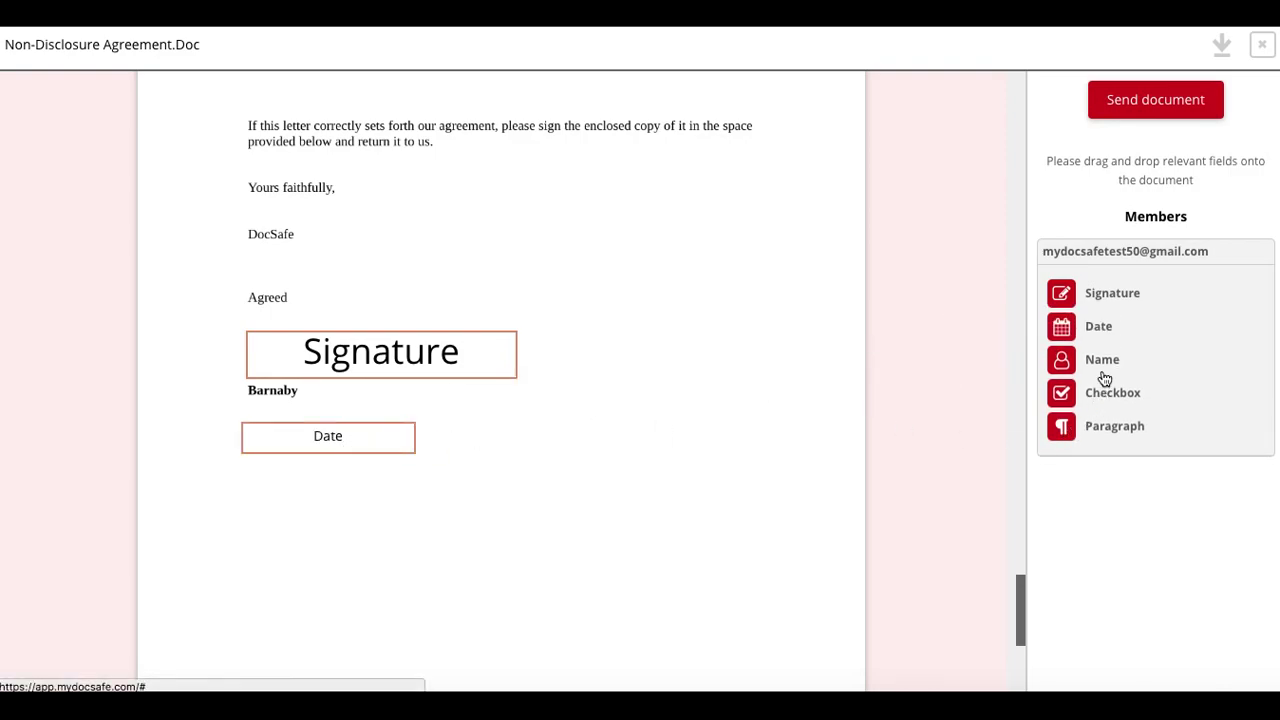
pyautogui.moveTo(1107, 367); pyautogui.dragTo(348, 497)
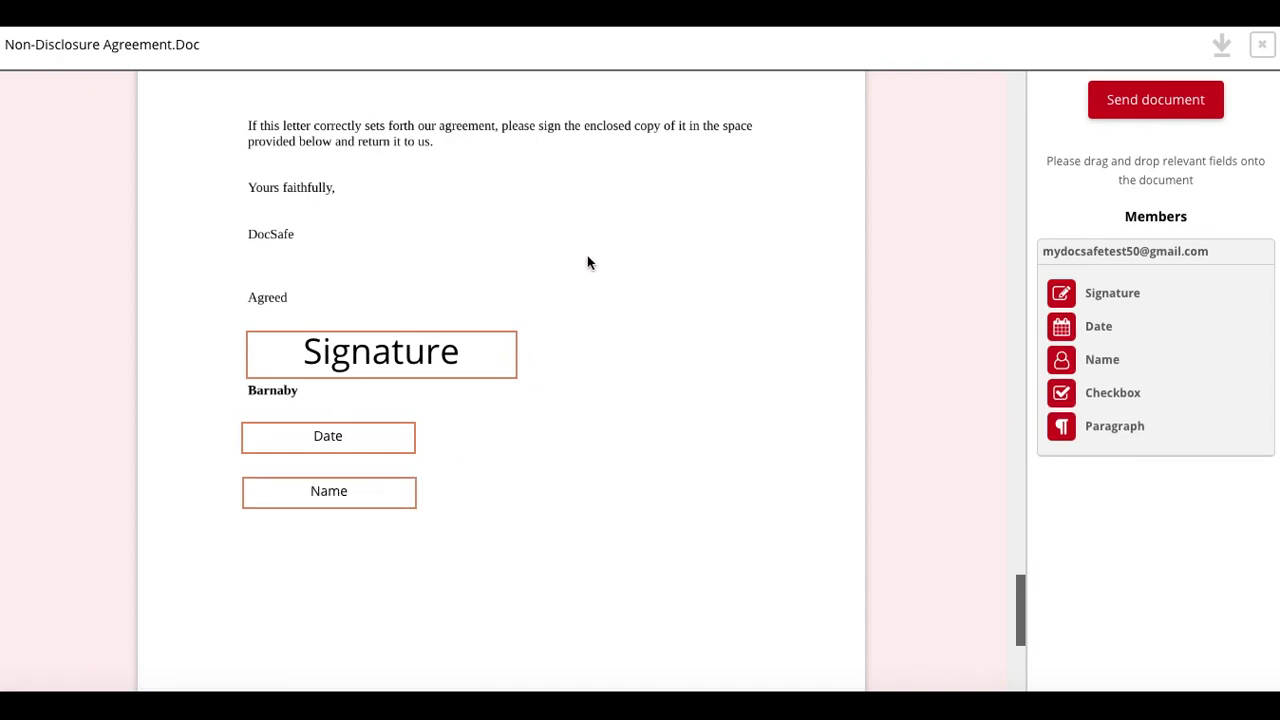
pyautogui.click(1153, 106)
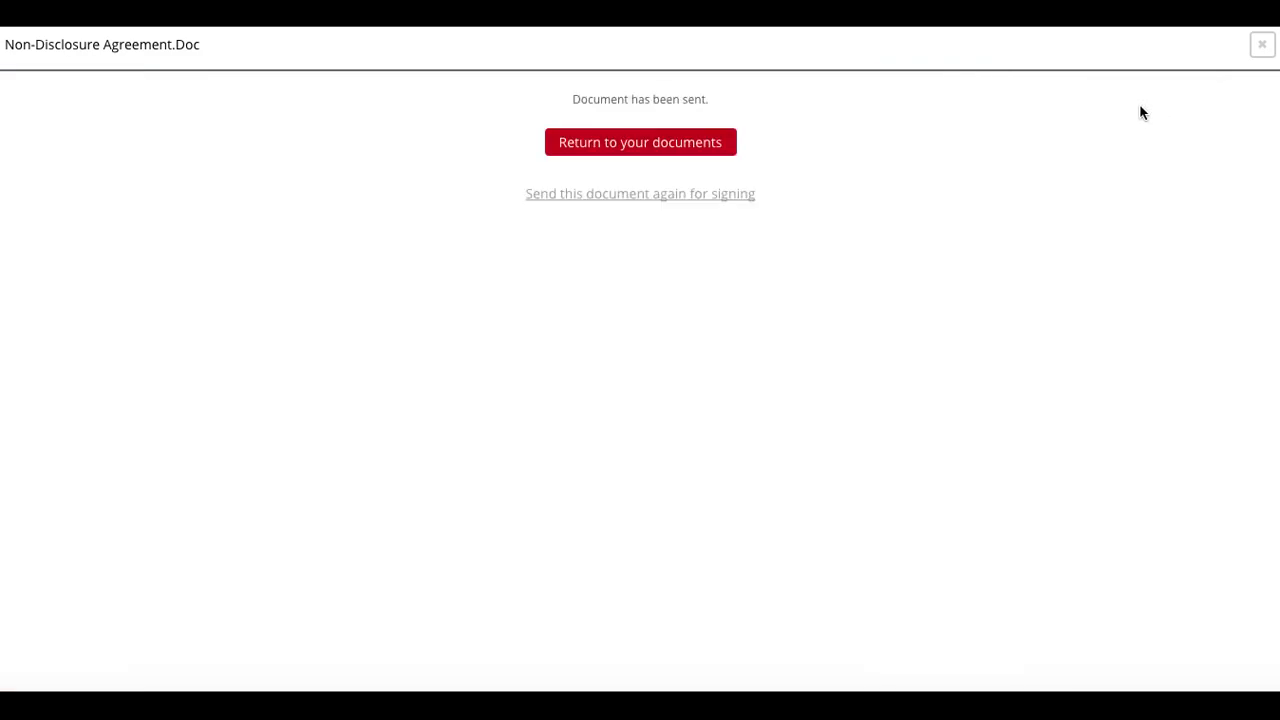
# - Return to the documents list and check the signing status of Non-disclosure agreement.doc, including its signee and reminders
pyautogui.click(656, 145)
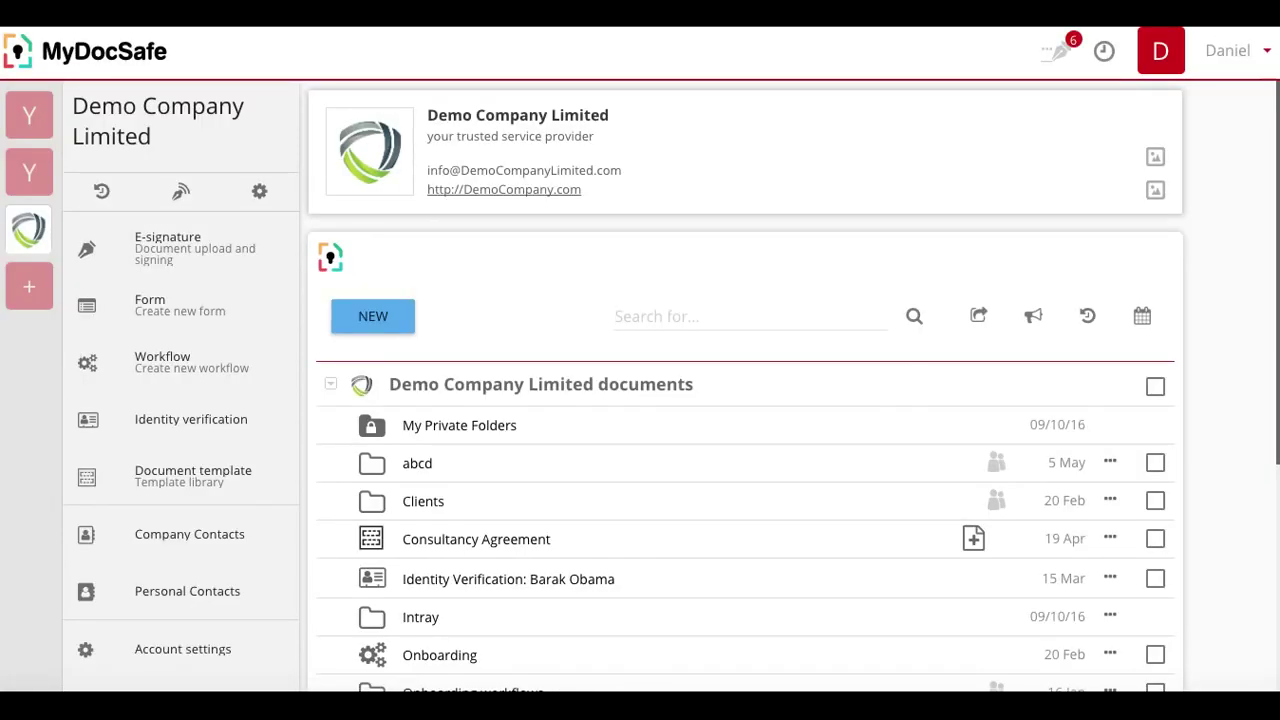
pyautogui.click(598, 375)
pyautogui.scroll(-4, 700, 500)
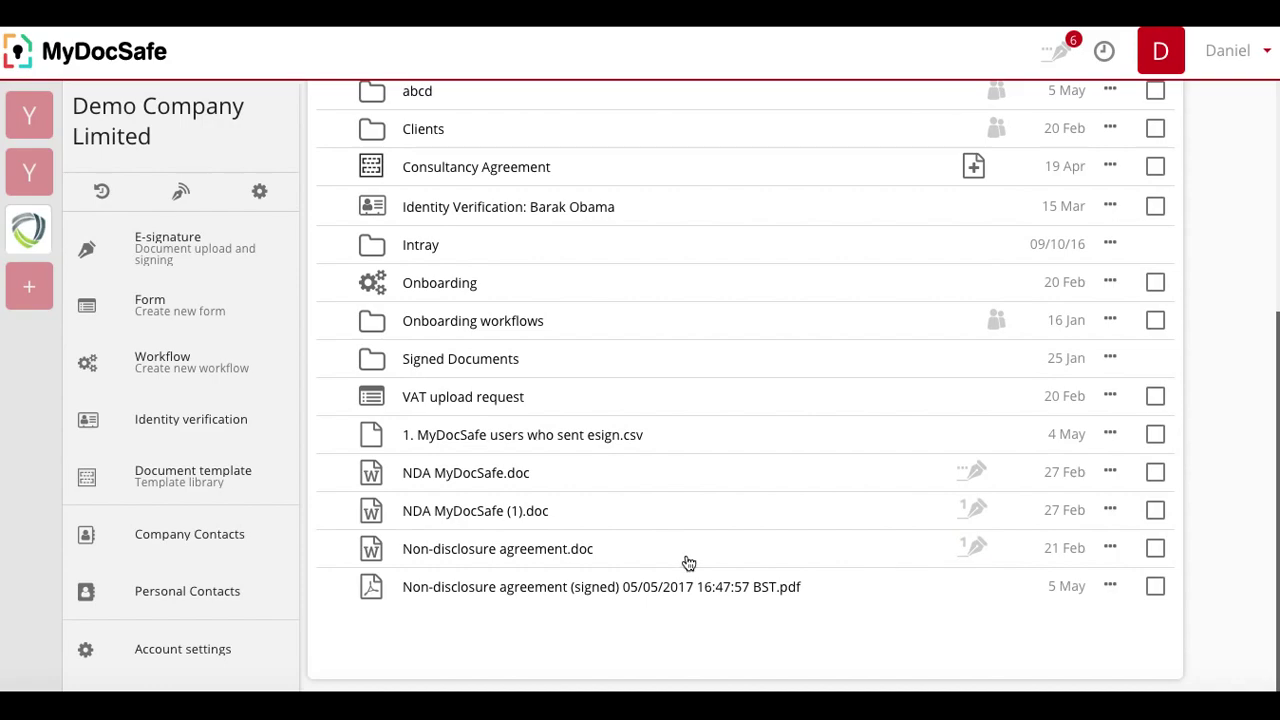
pyautogui.click(975, 548)
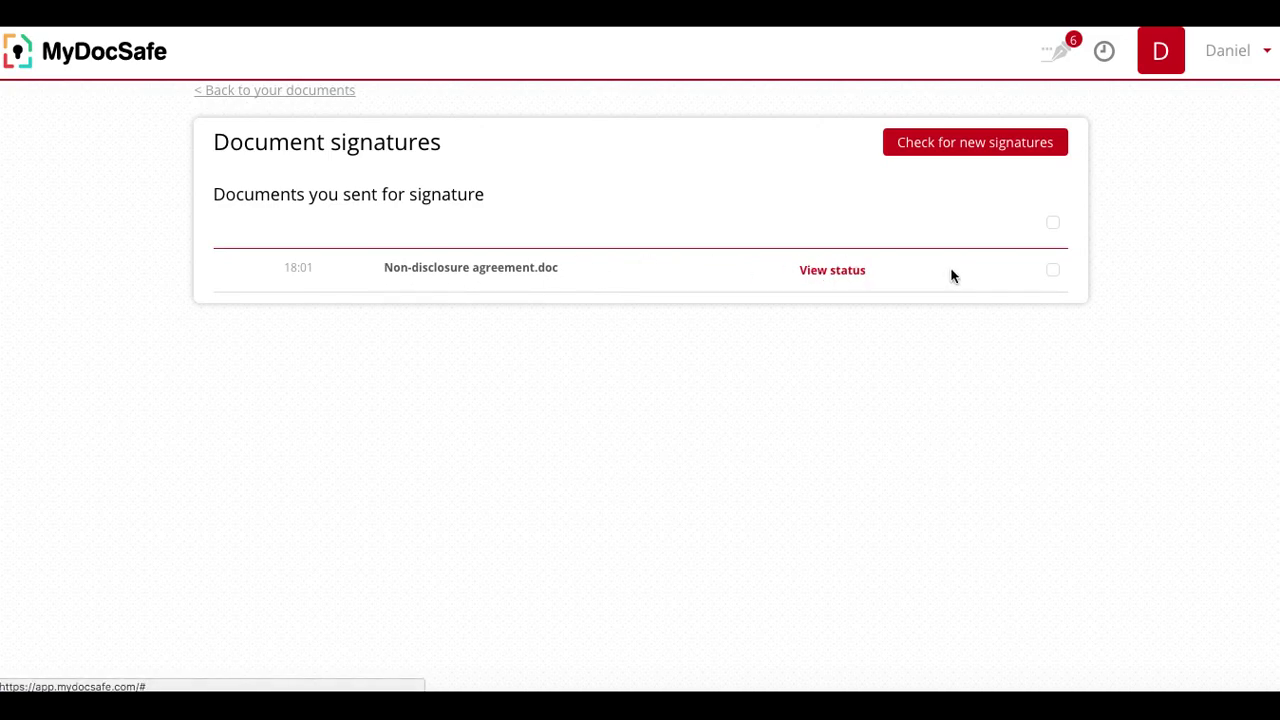
pyautogui.click(841, 273)
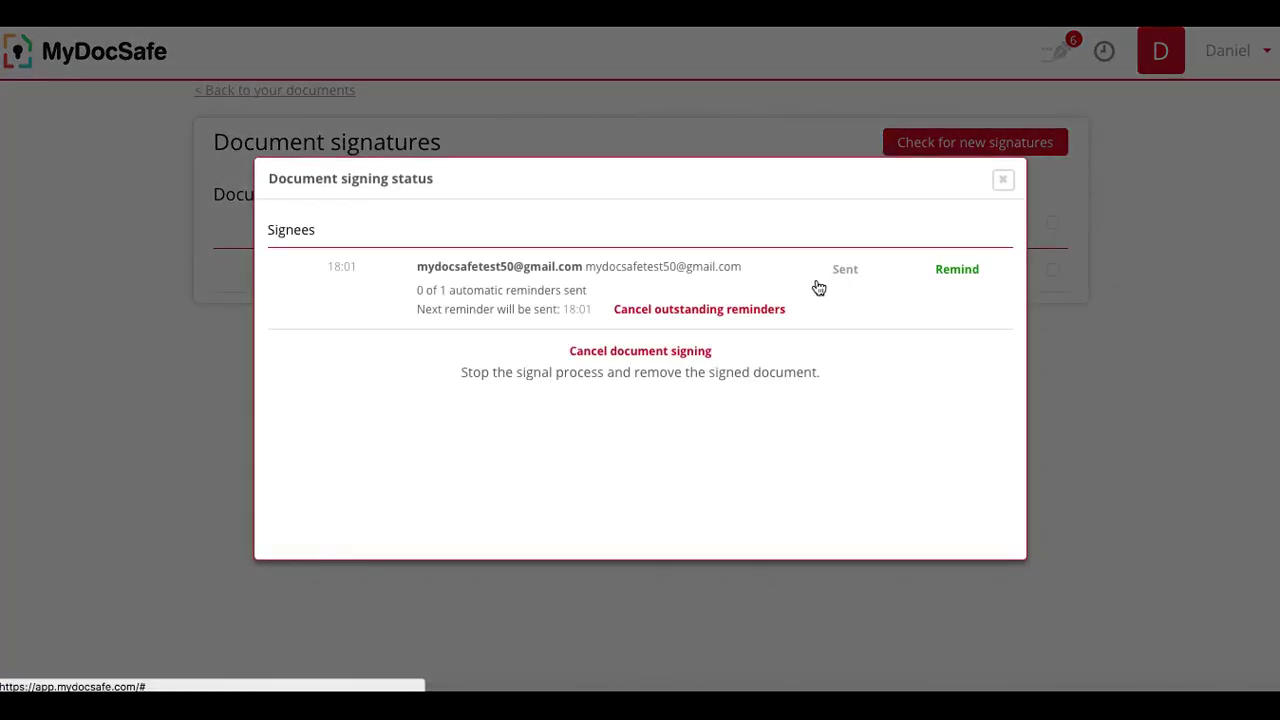
pyautogui.tripleClick(585, 264)
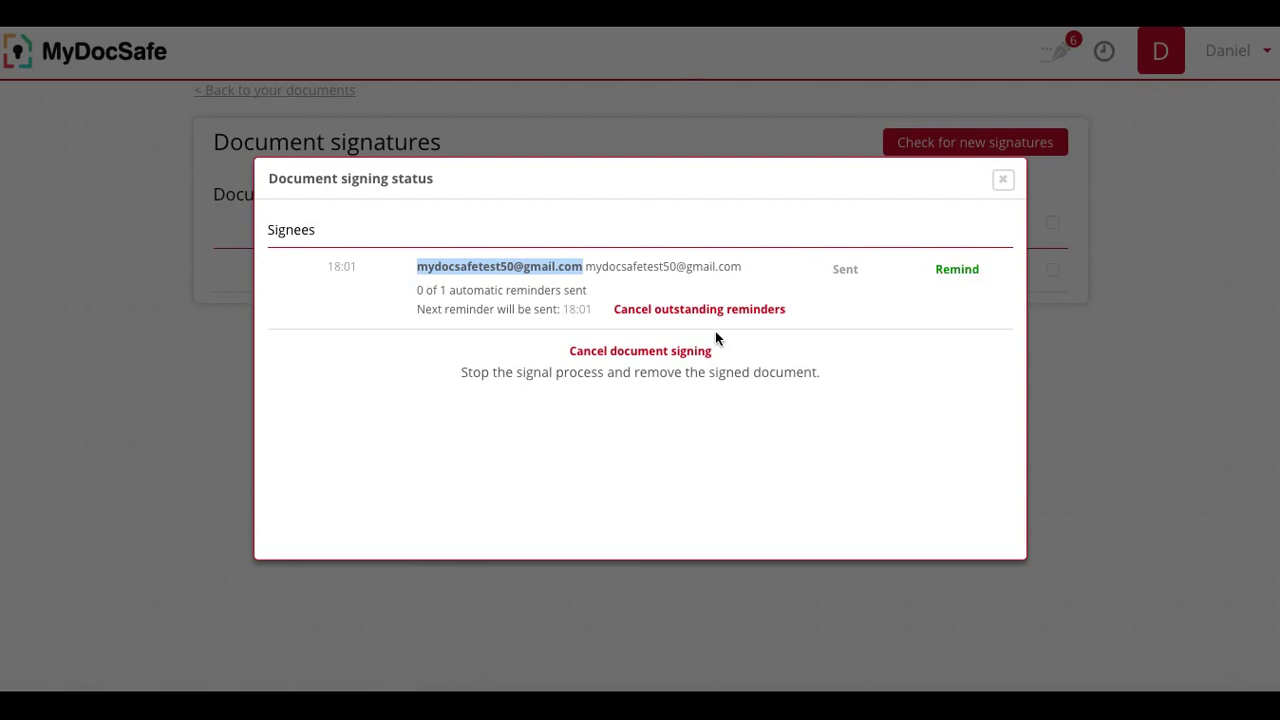
pyautogui.click(1004, 183)
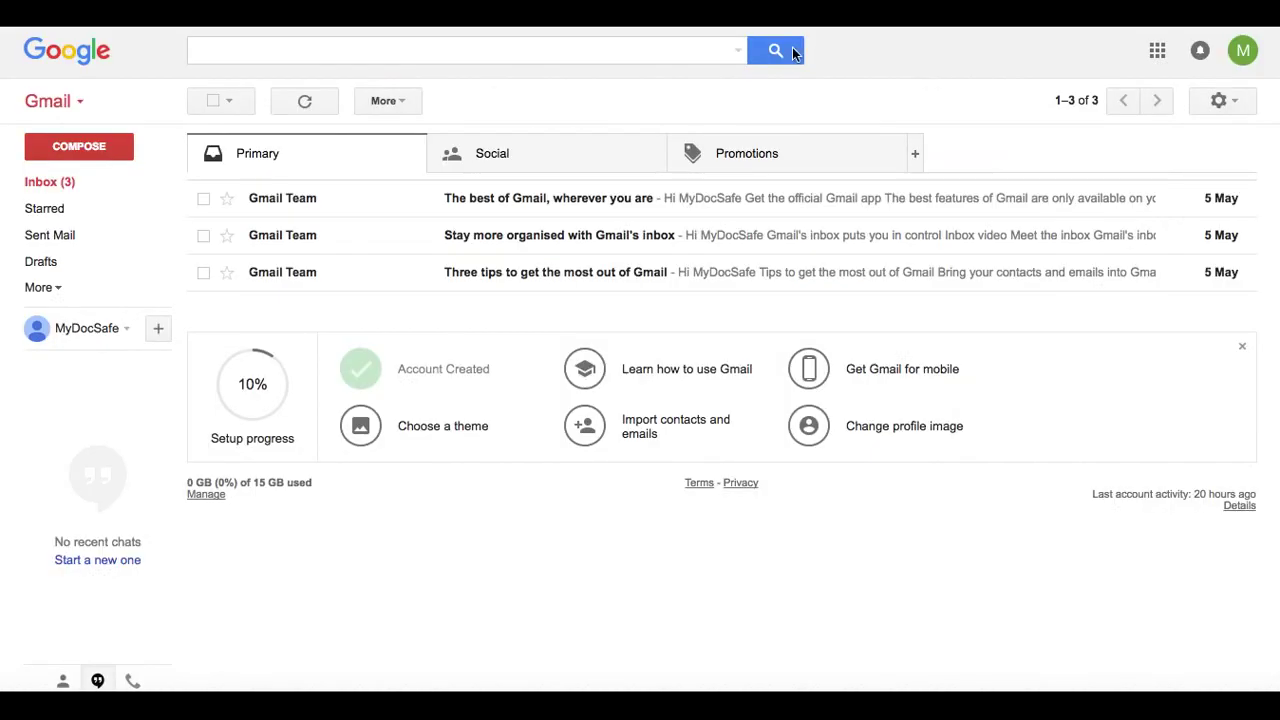
# - In the signee's Gmail inbox, open the signing request from Demo Company Limited and read its personal message and instructions
pyautogui.click(63, 183)
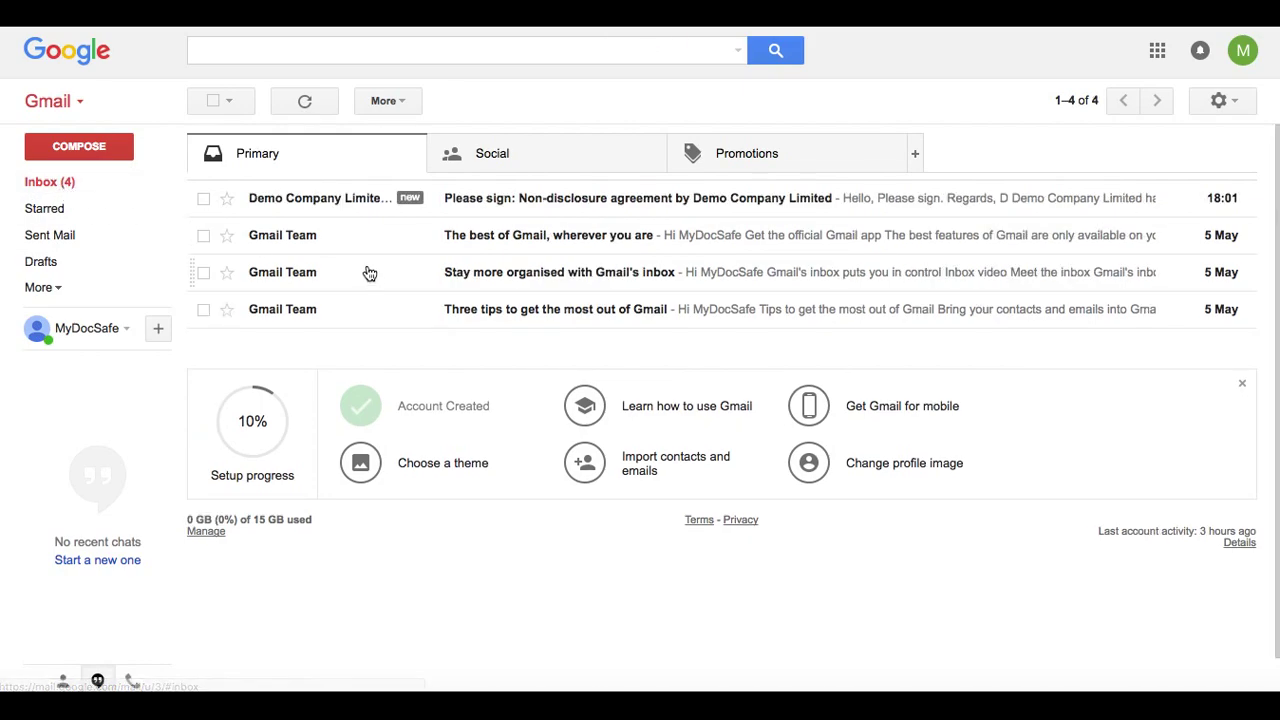
pyautogui.click(316, 203)
pyautogui.moveTo(603, 408); pyautogui.dragTo(688, 528)
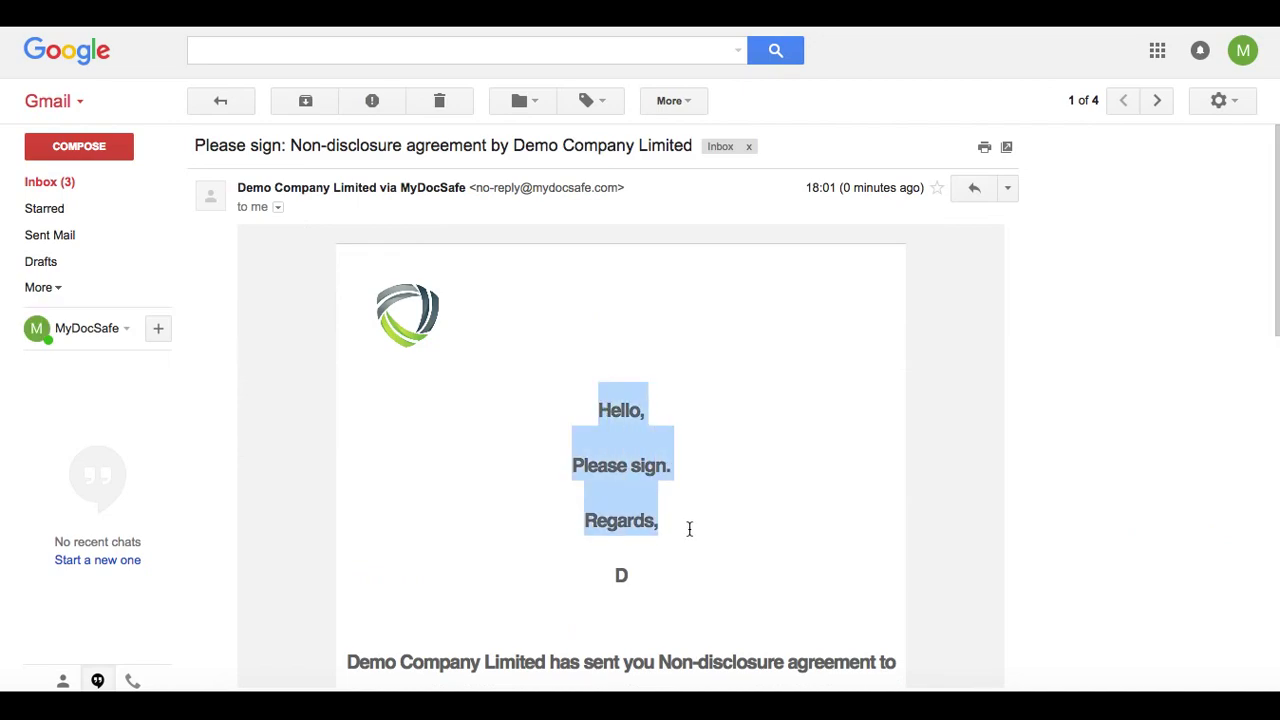
pyautogui.scroll(-3, 680, 528)
pyautogui.scroll(1, 551, 577)
pyautogui.scroll(-1, 491, 491)
pyautogui.scroll(3, 466, 500)
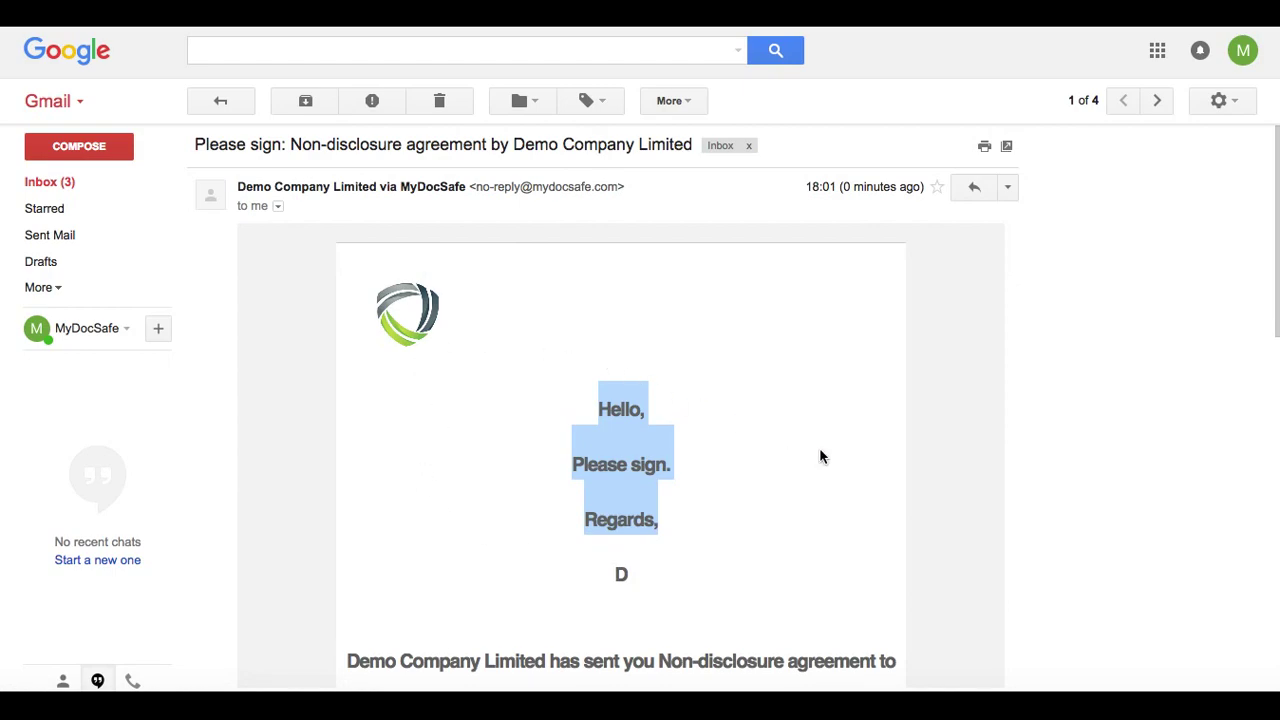
pyautogui.scroll(-4, 800, 460)
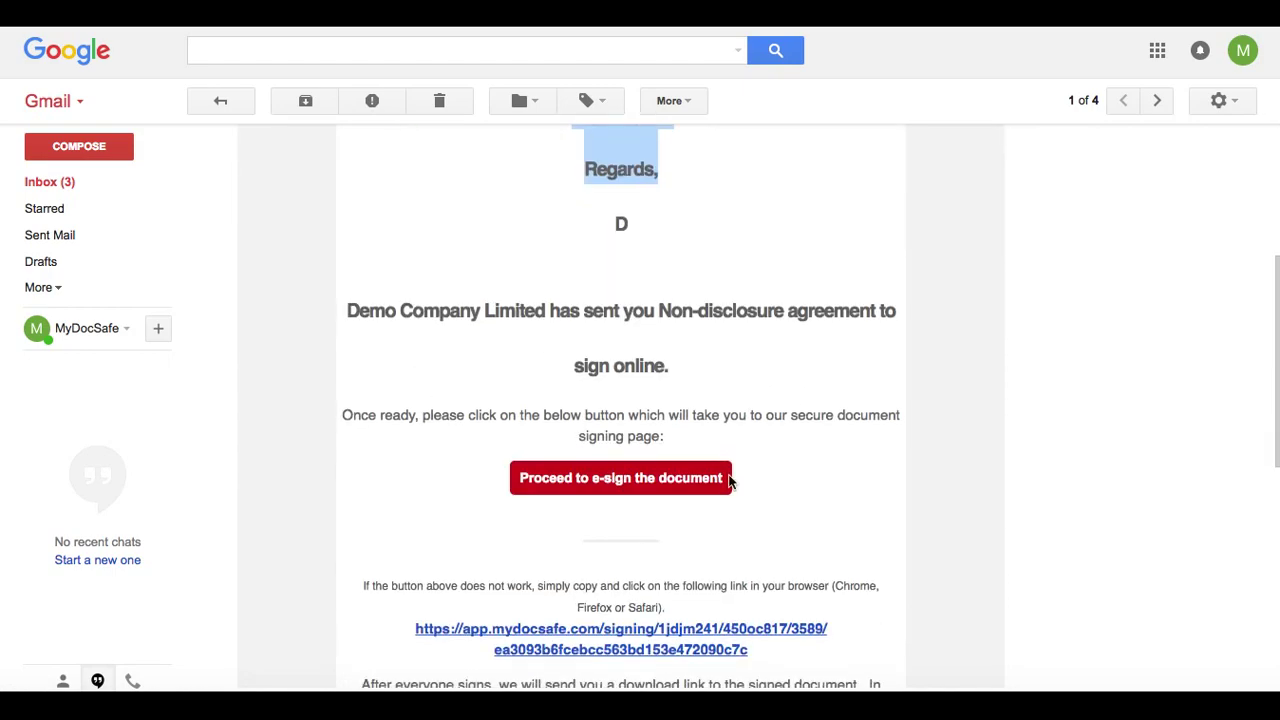
# - Proceed from the email to the signing page of the non-disclosure agreement and read through its clauses
pyautogui.click(614, 484)
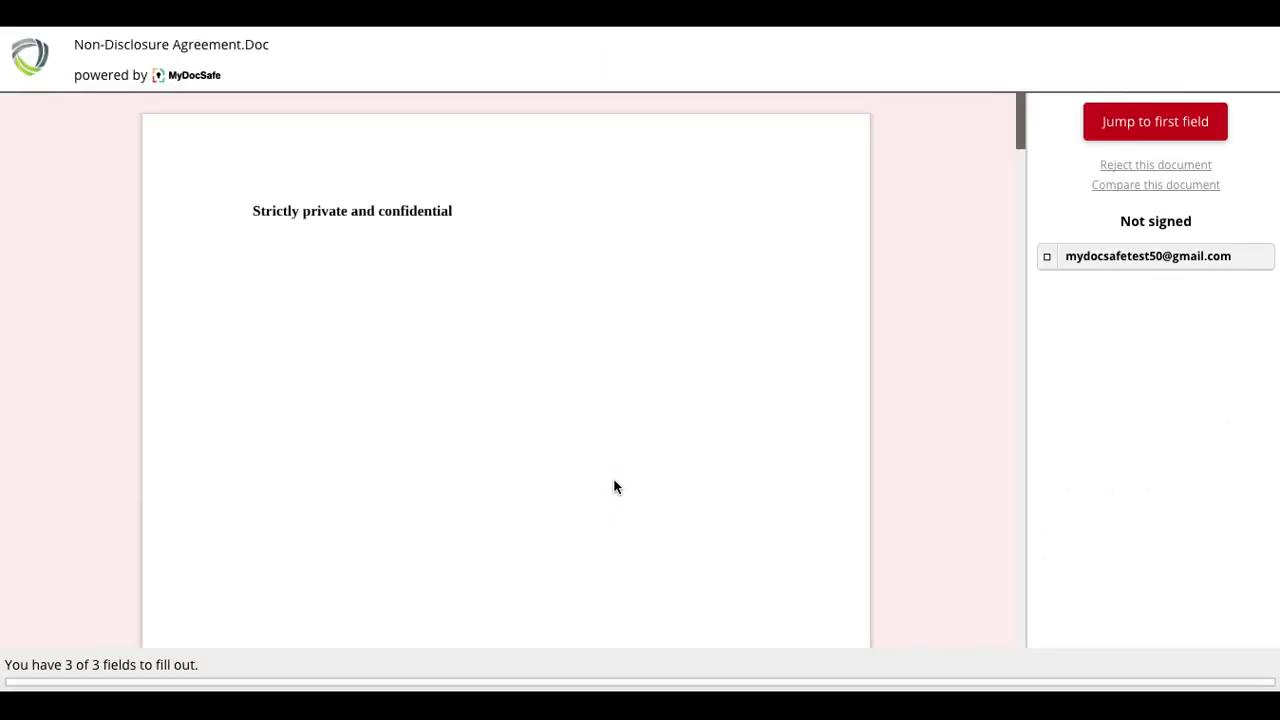
pyautogui.scroll(-15, 624, 490)
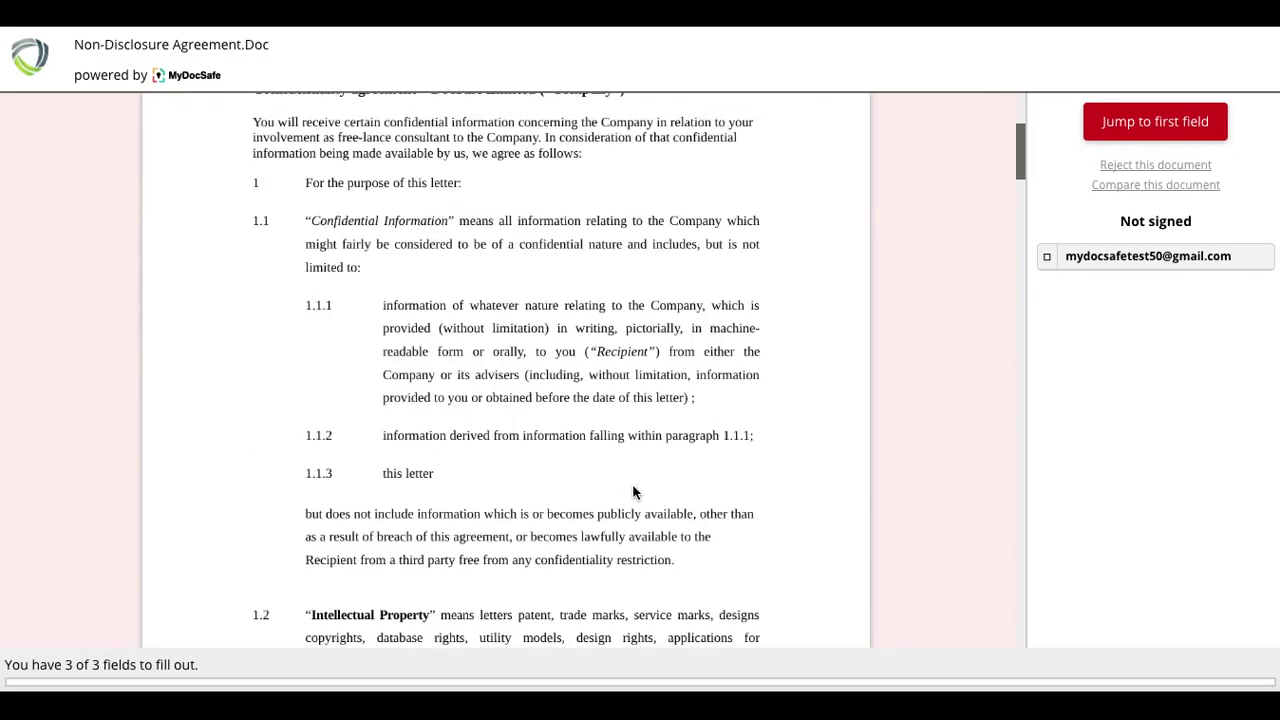
pyautogui.scroll(-15, 633, 491)
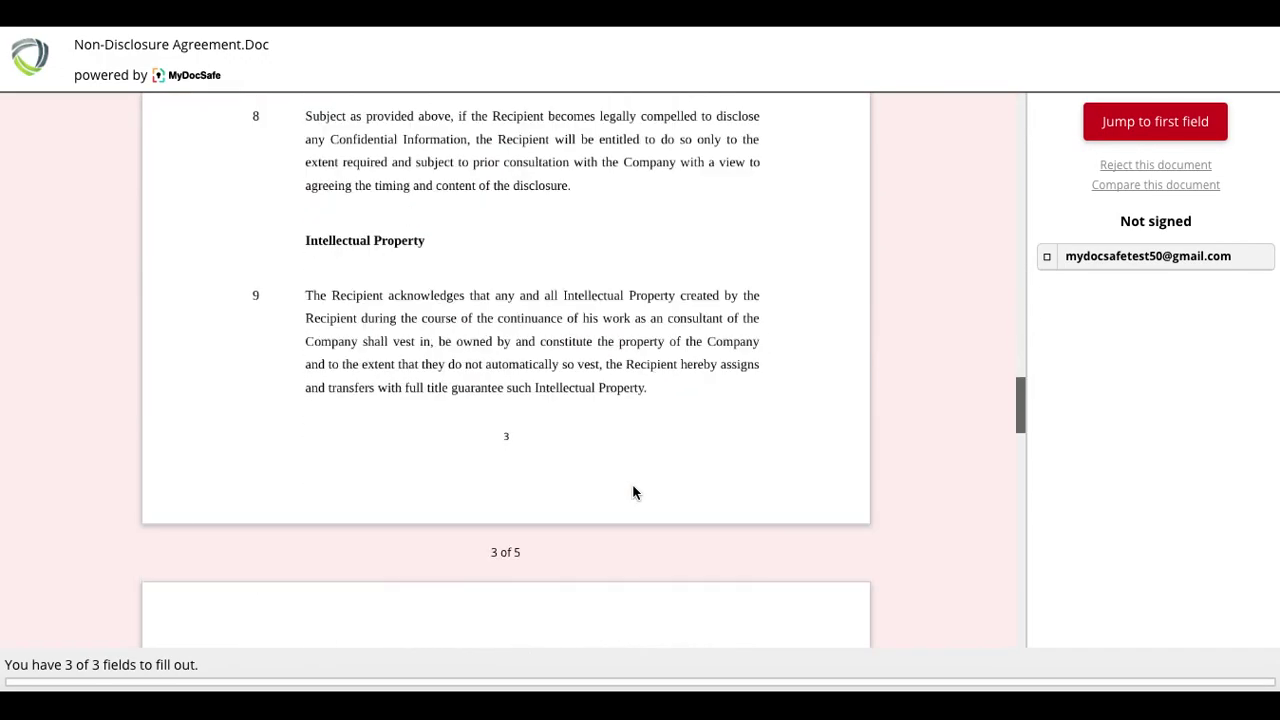
# - Look at the signee's options for rejecting and comparing the document, closing each dialog without making changes
pyautogui.click(1130, 168)
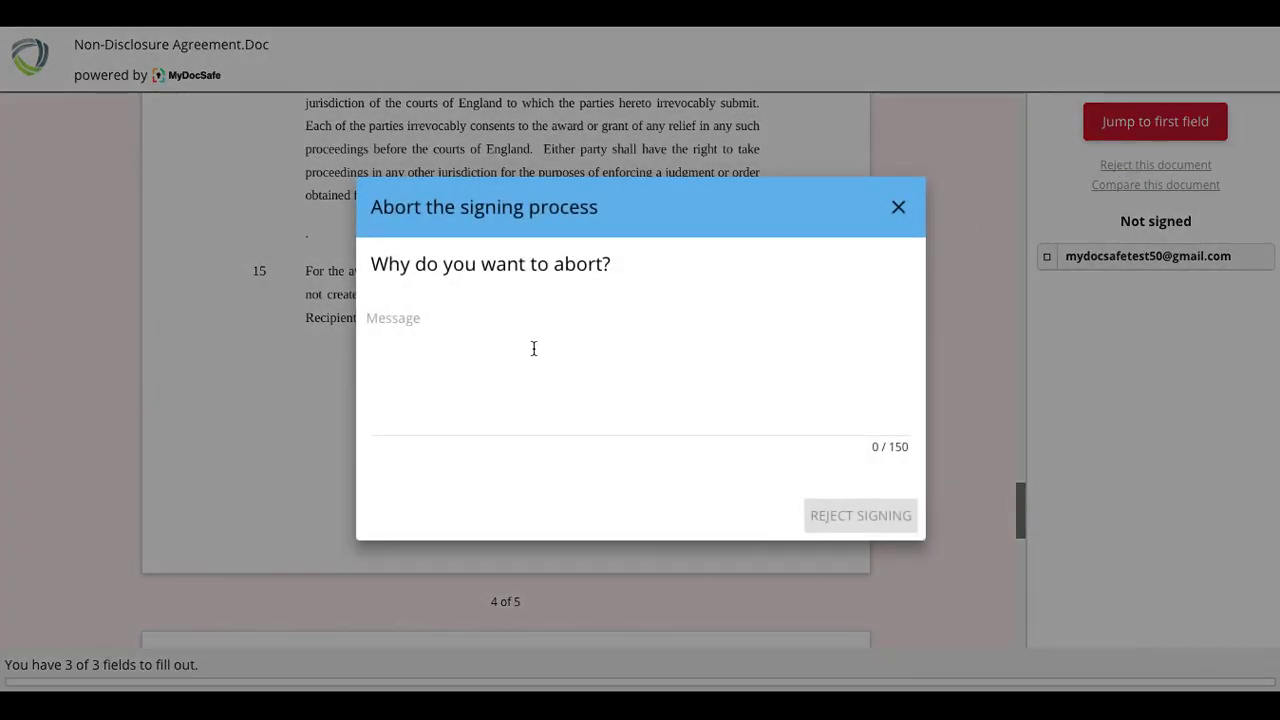
pyautogui.click(898, 207)
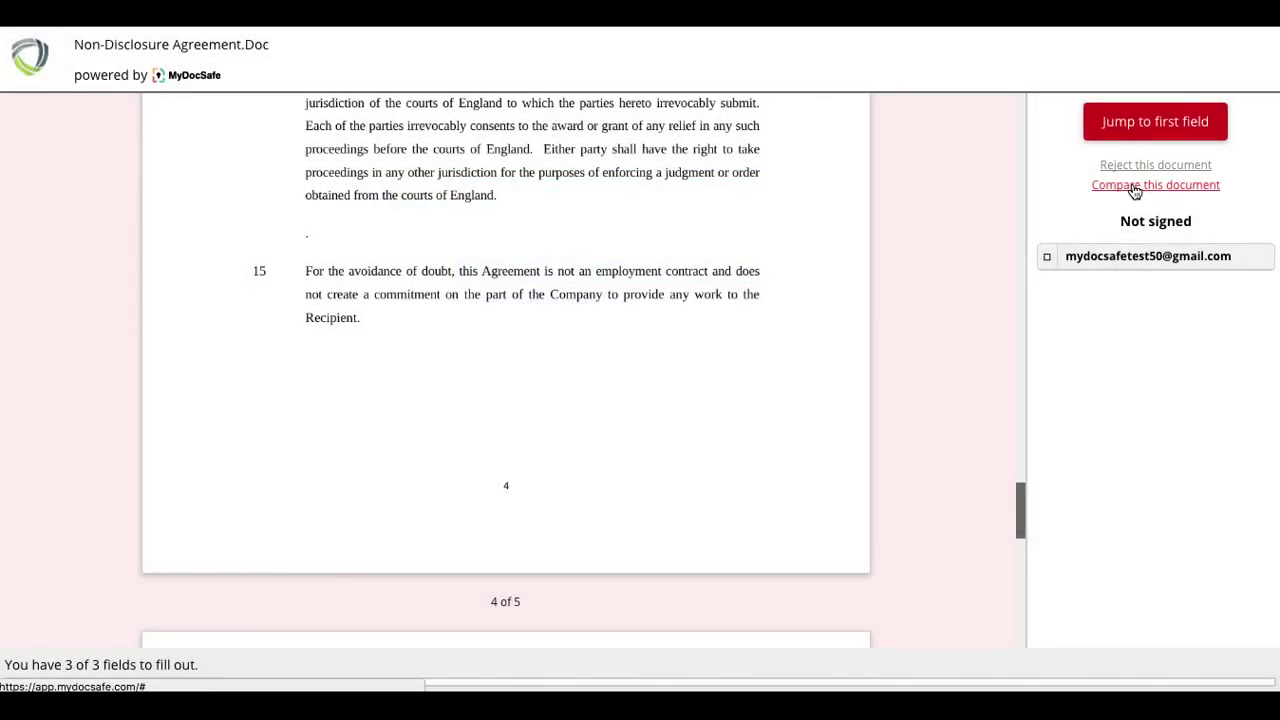
pyautogui.click(1135, 189)
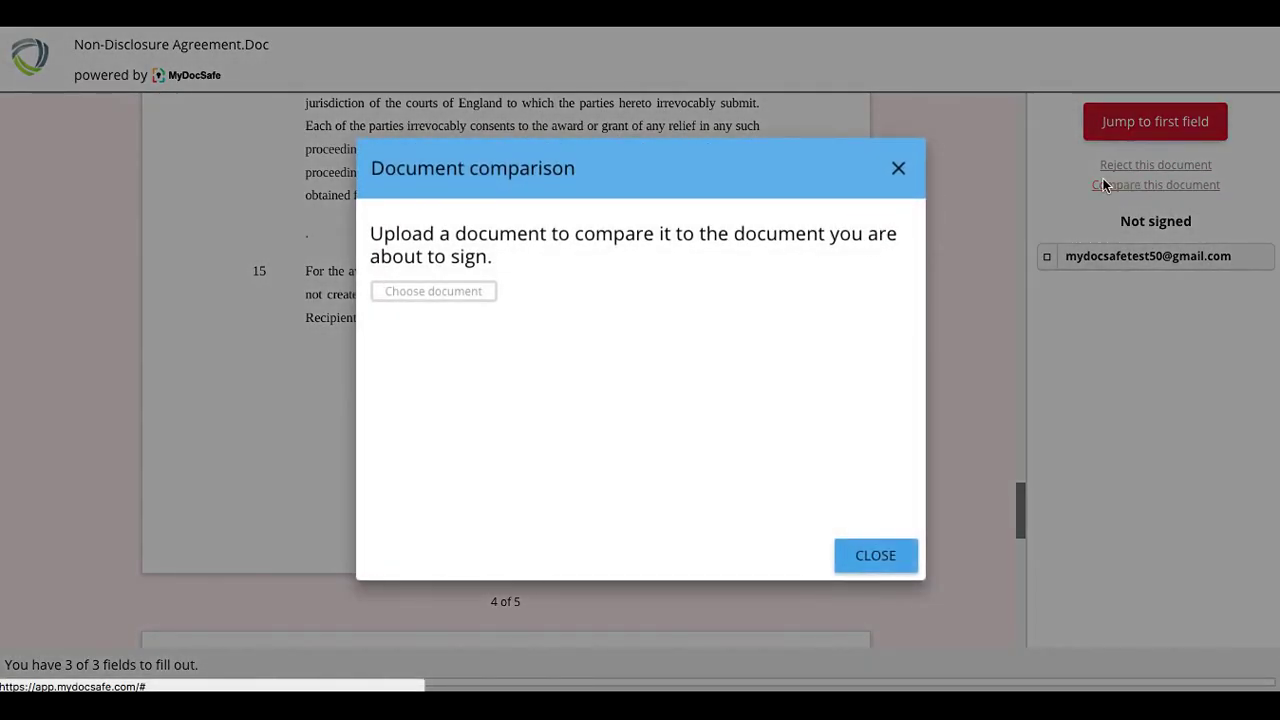
pyautogui.click(900, 168)
# - Go to the first field to fill out and sign it with a freehand drawn signature
pyautogui.scroll(-10, 859, 279)
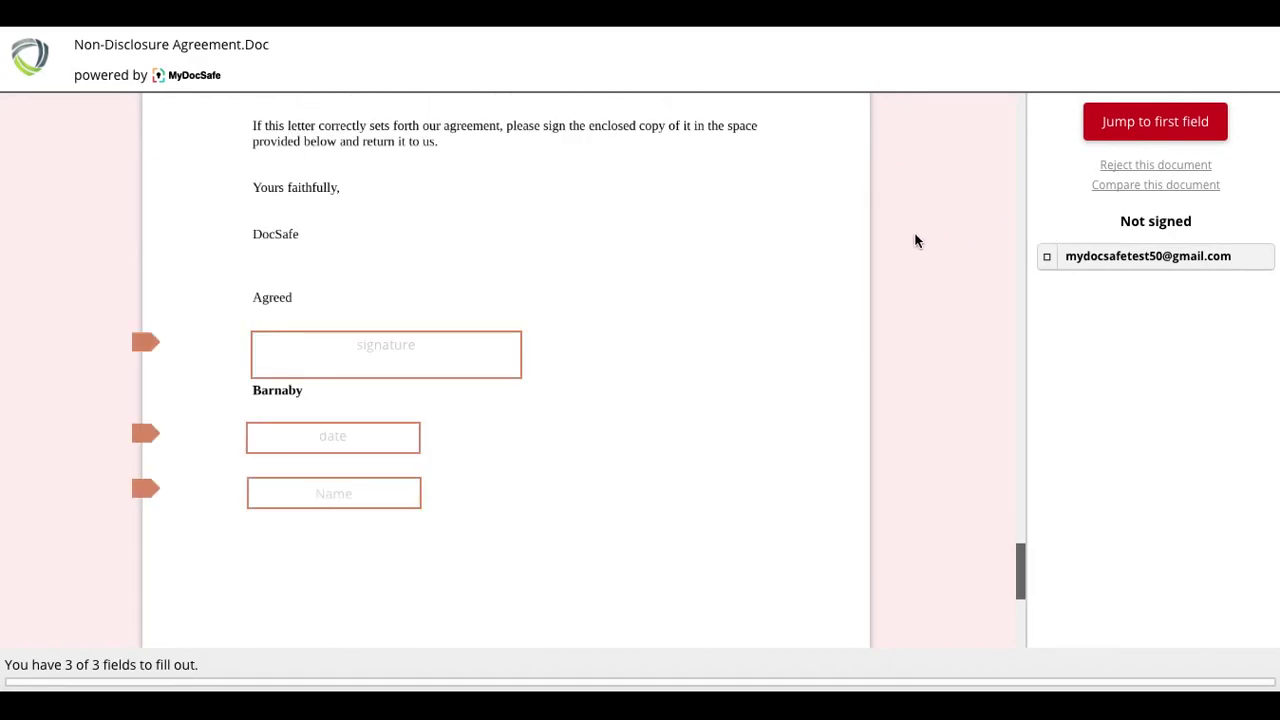
pyautogui.click(1156, 128)
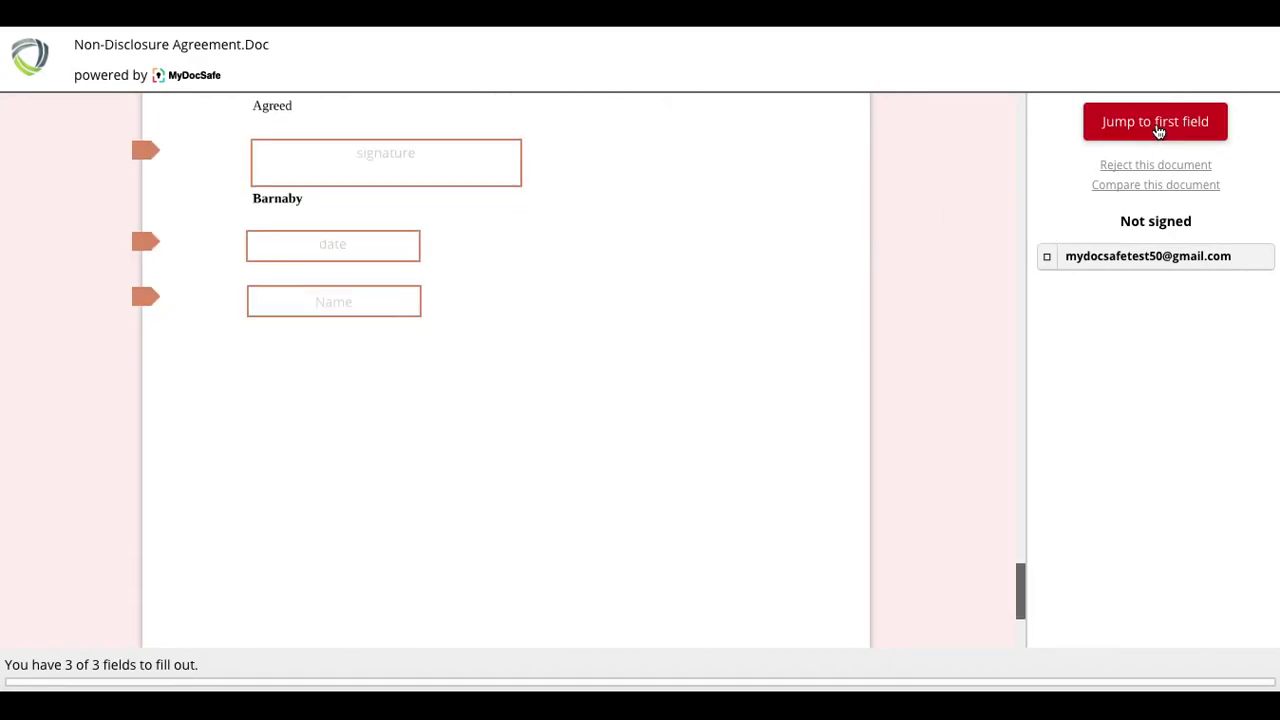
pyautogui.click(372, 178)
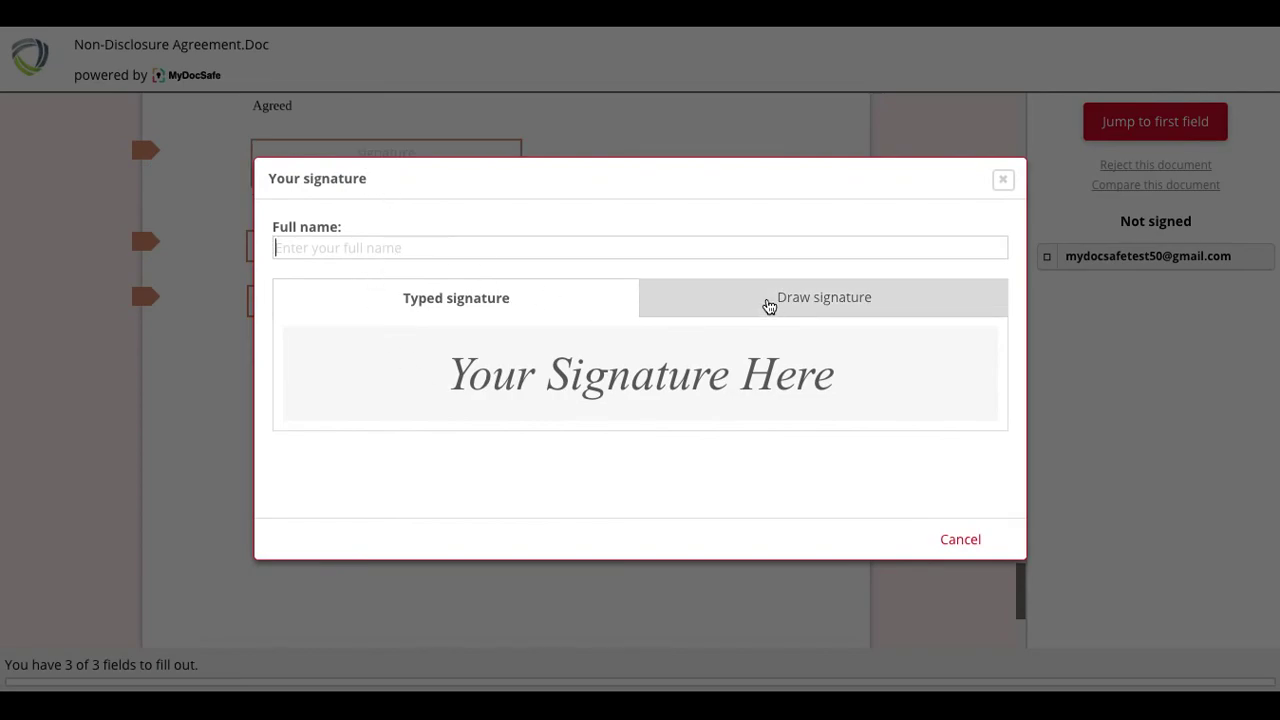
pyautogui.click(766, 303)
pyautogui.moveTo(348, 408)
pyautogui.mouseDown()
pyautogui.moveTo(615, 367)
pyautogui.moveTo(790, 386)
pyautogui.moveTo(950, 378)
pyautogui.mouseUp()
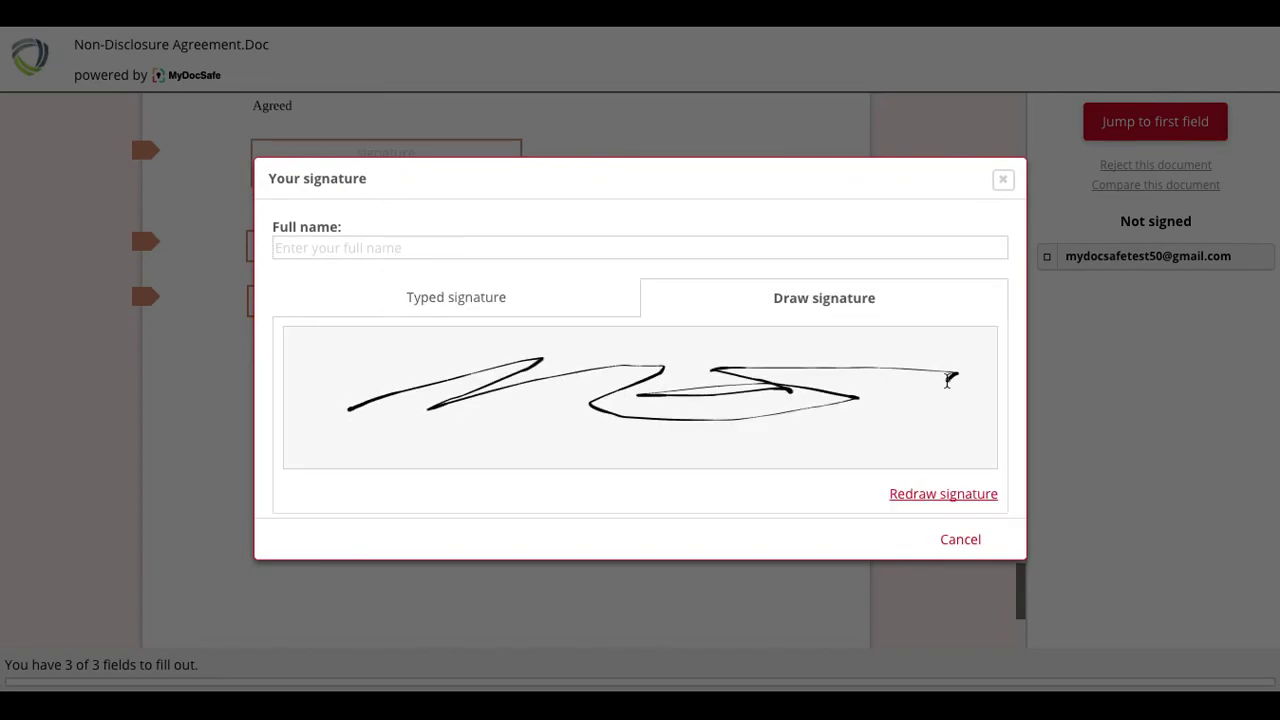
pyautogui.click(297, 546)
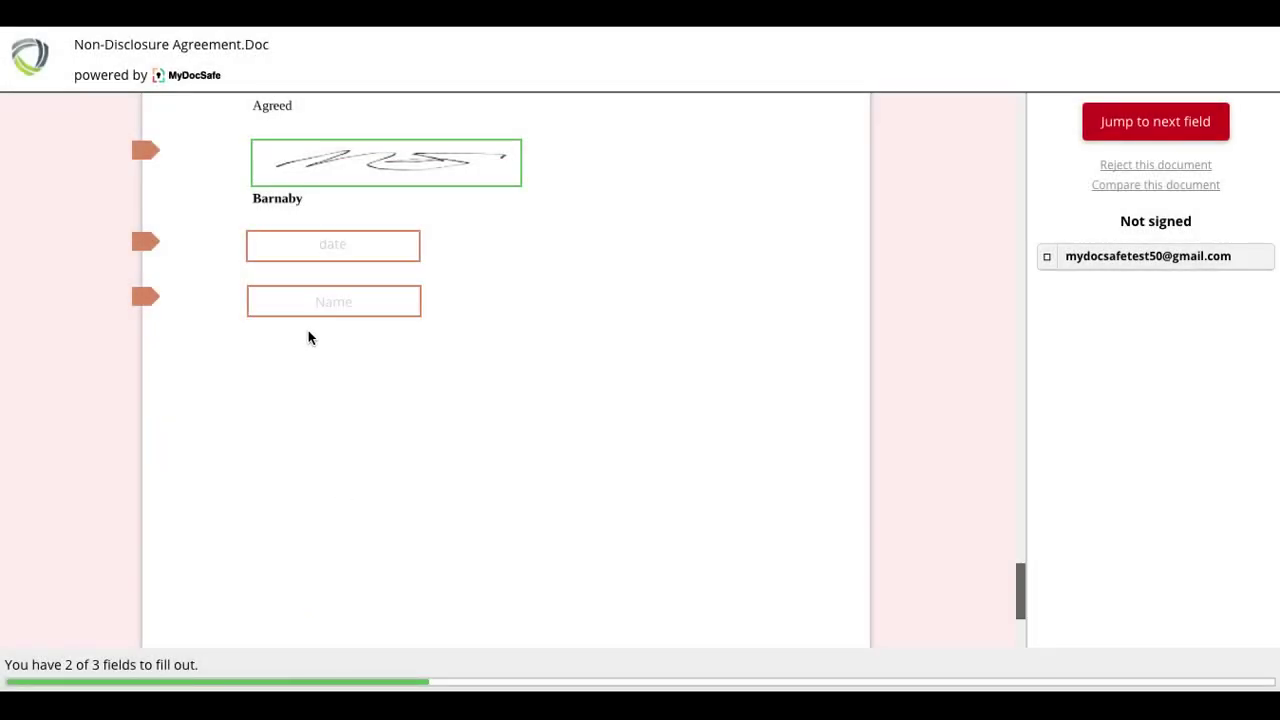
# - Fill in the date 06/05/2017 and the name "asdfsdf asdf df", and submit the signed document
pyautogui.click(320, 243)
pyautogui.click(746, 235)
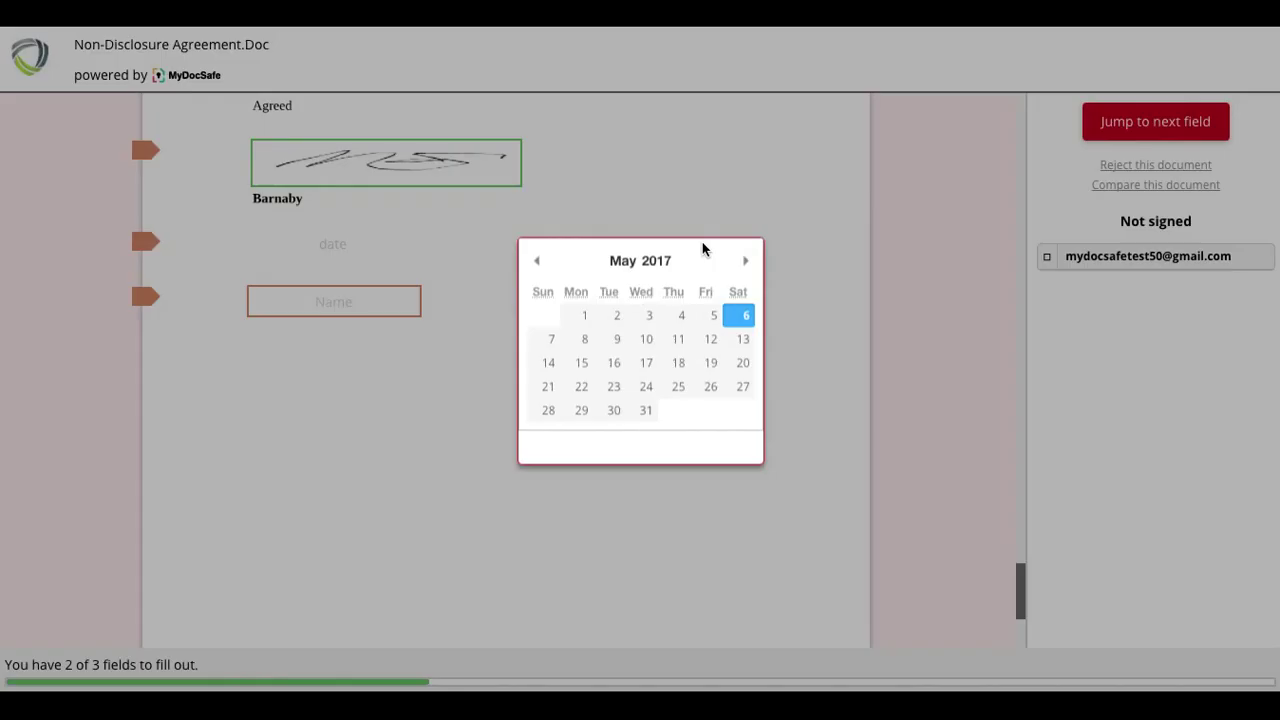
pyautogui.click(351, 296)
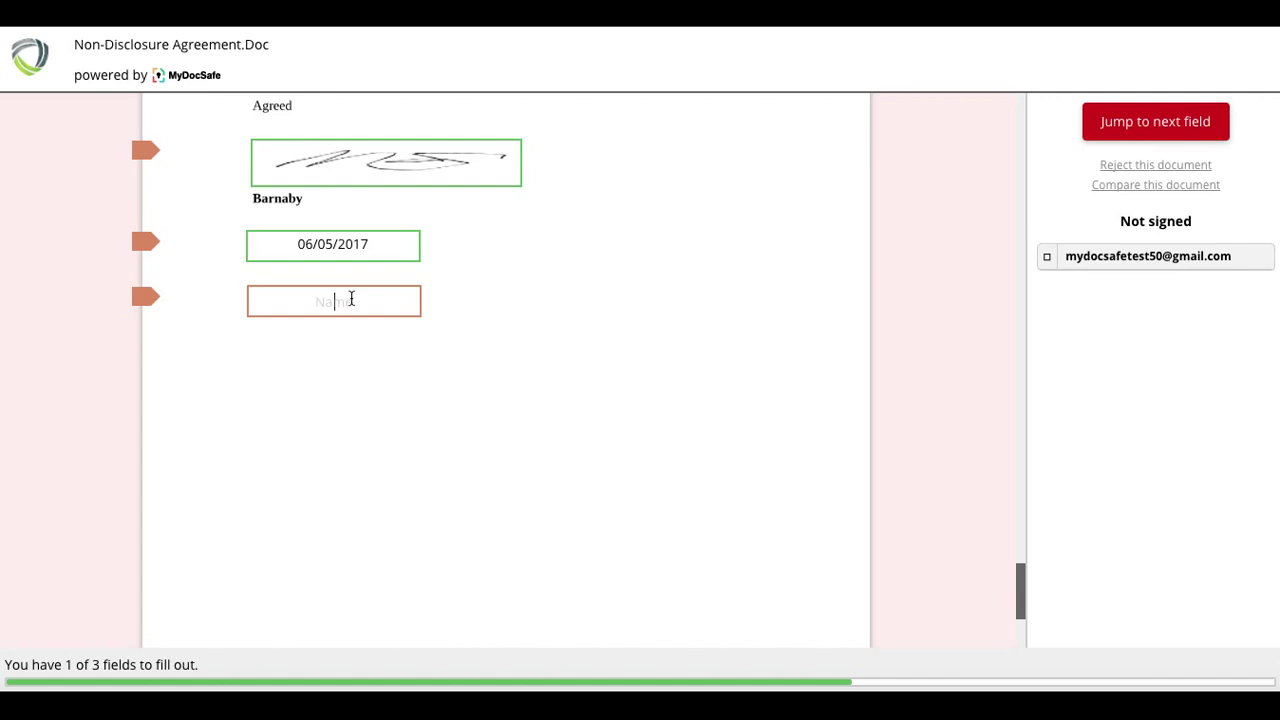
pyautogui.write('asdfsdf asdf df')
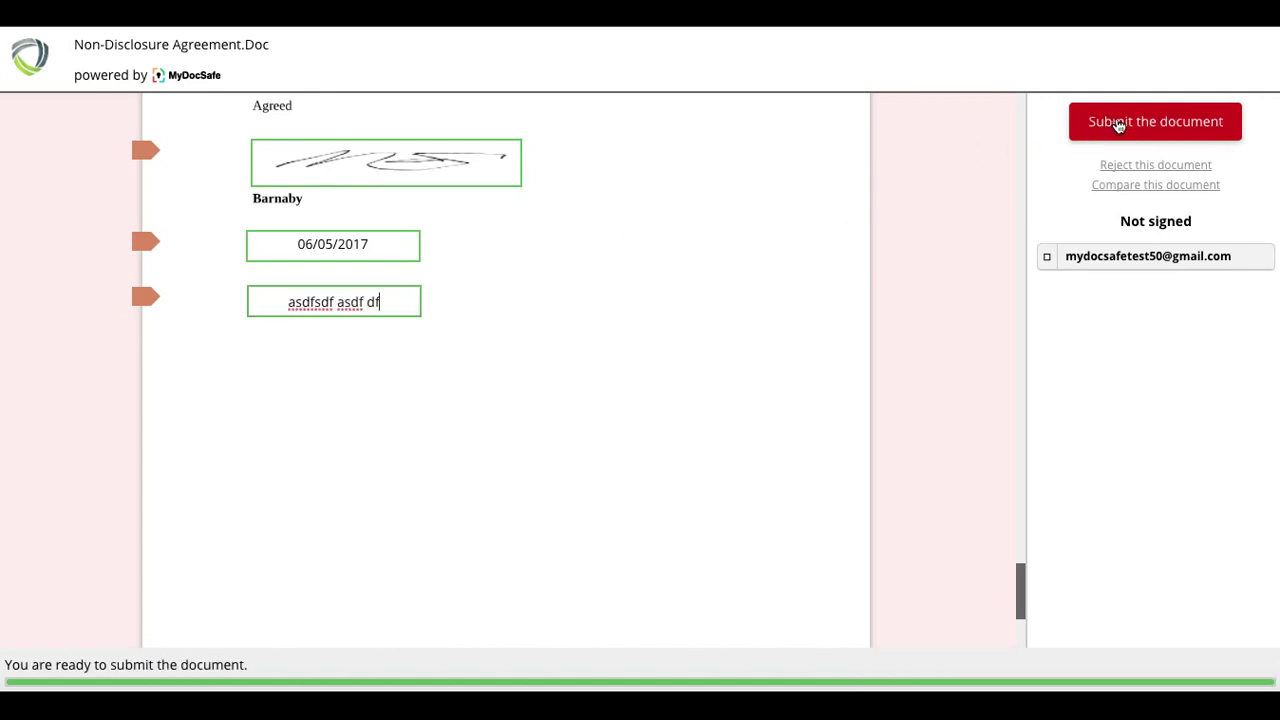
pyautogui.click(1118, 123)
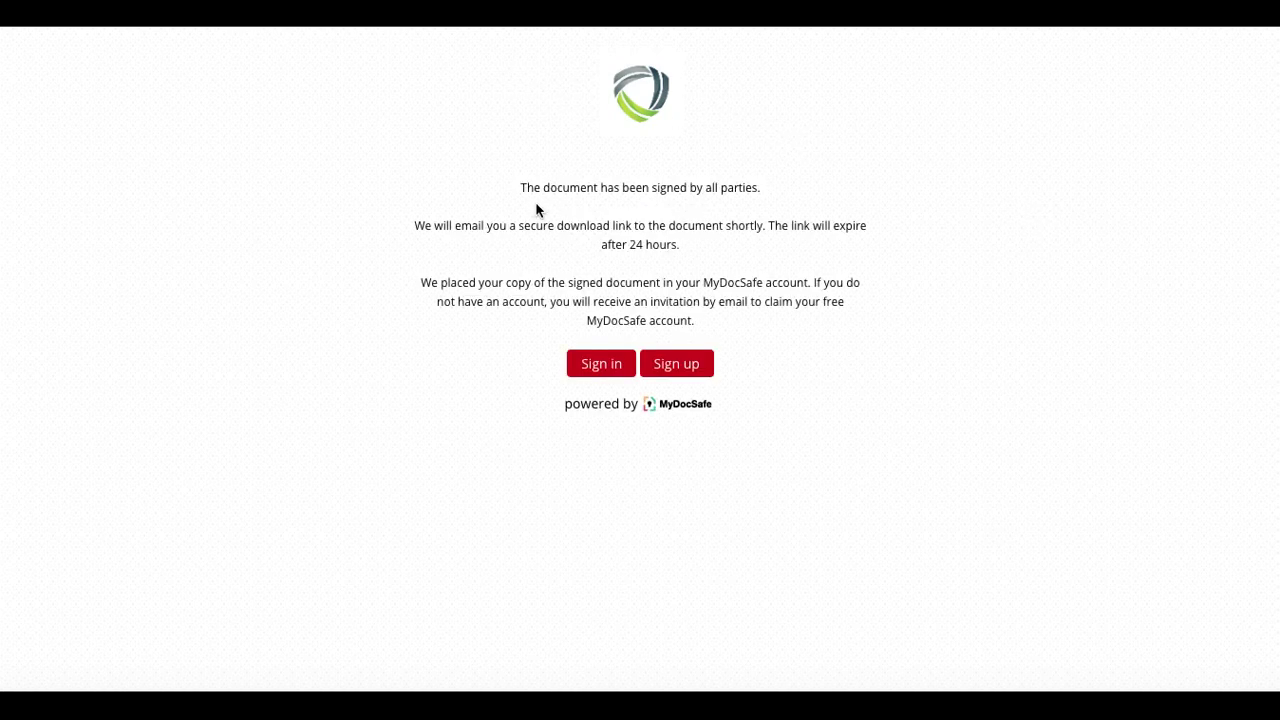
pyautogui.moveTo(521, 189); pyautogui.dragTo(780, 189)
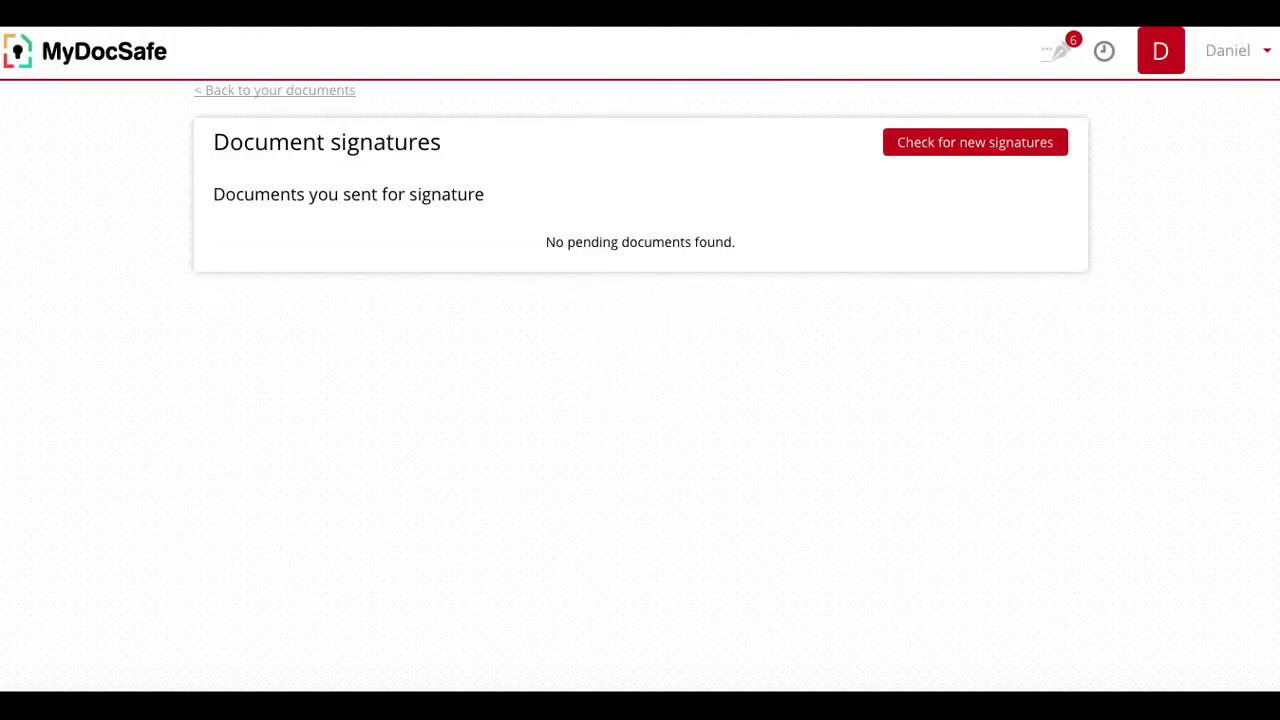
# - In the sender's MyDocSafe account, return to the documents list and open Non-disclosure agreement (signed) 06/05/2017 18:03:10 BST.pdf
pyautogui.click(292, 93)
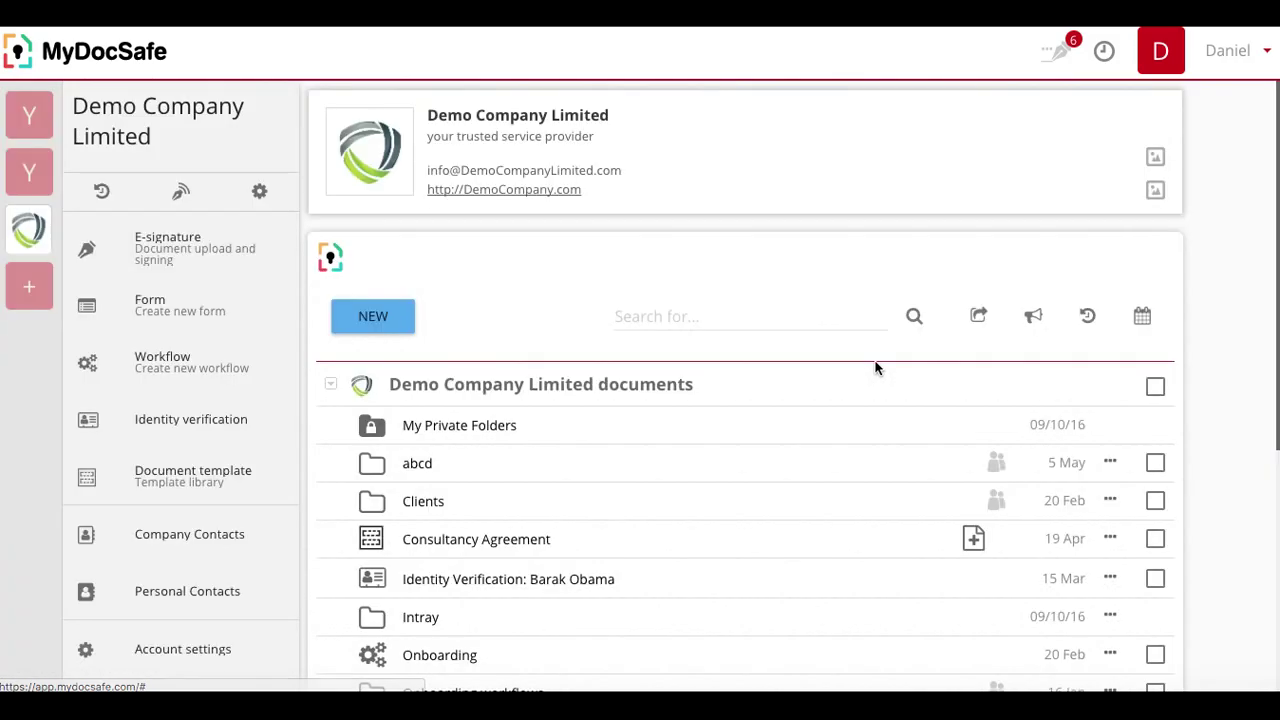
pyautogui.scroll(-5, 870, 366)
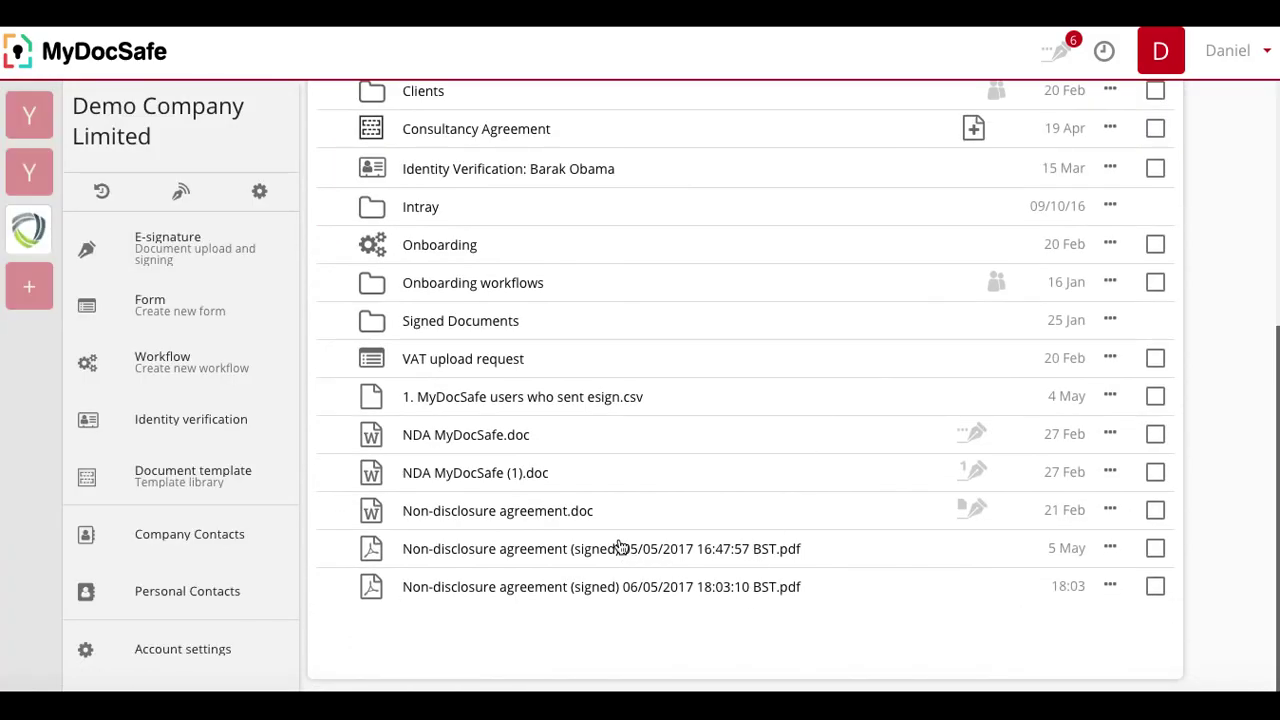
pyautogui.click(651, 587)
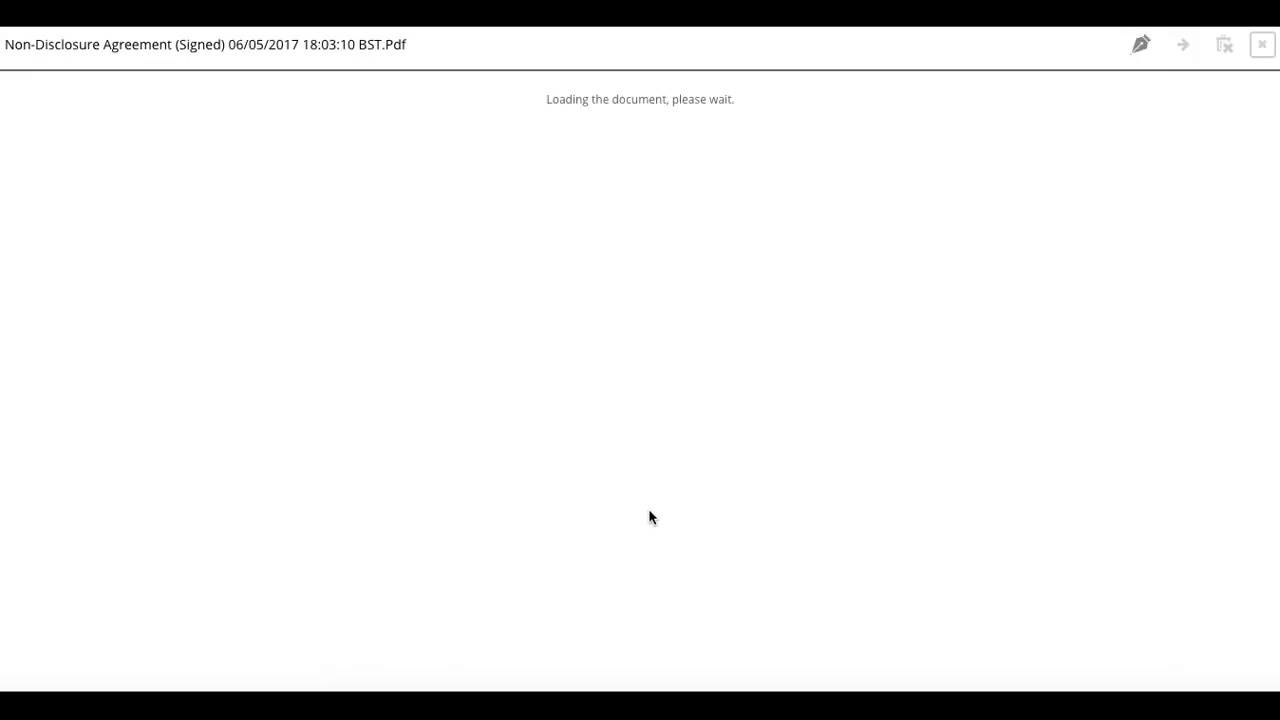
# - Examine the signed PDF's completed fields and its signatures' technical details, including event log, summary and verification QR code, and close it
pyautogui.scroll(-20, 655, 516)
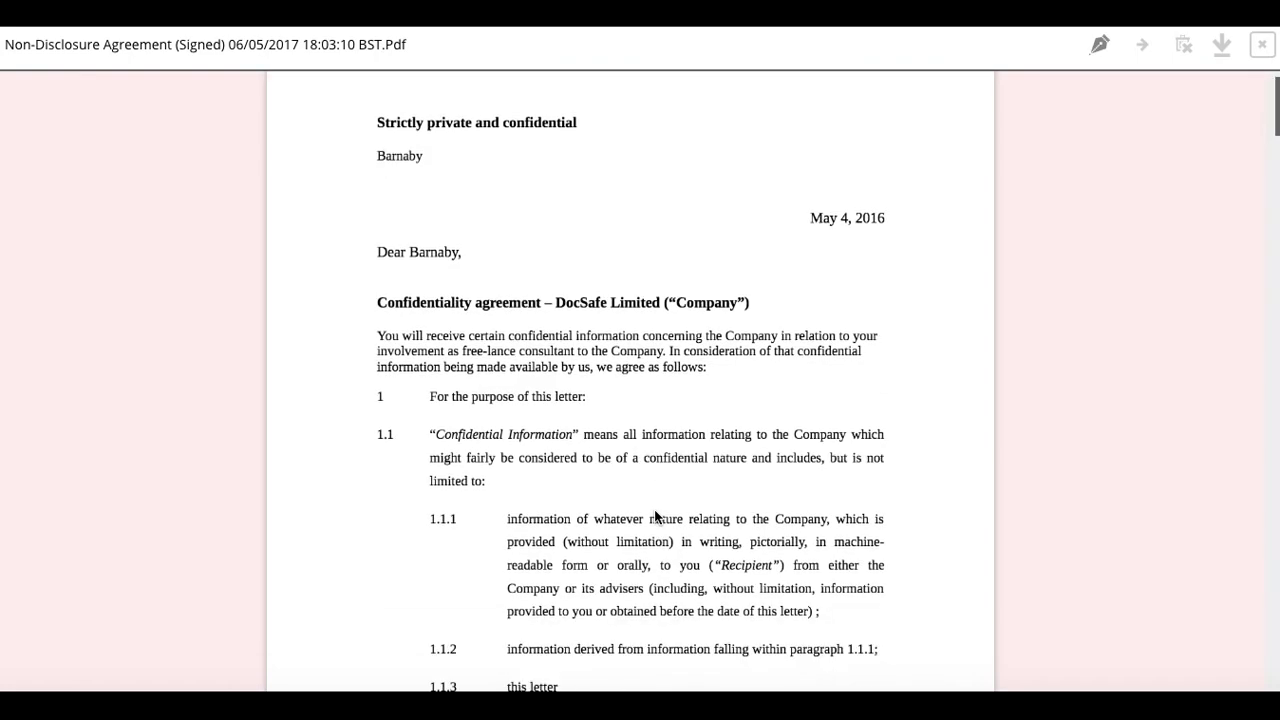
pyautogui.scroll(-10, 655, 516)
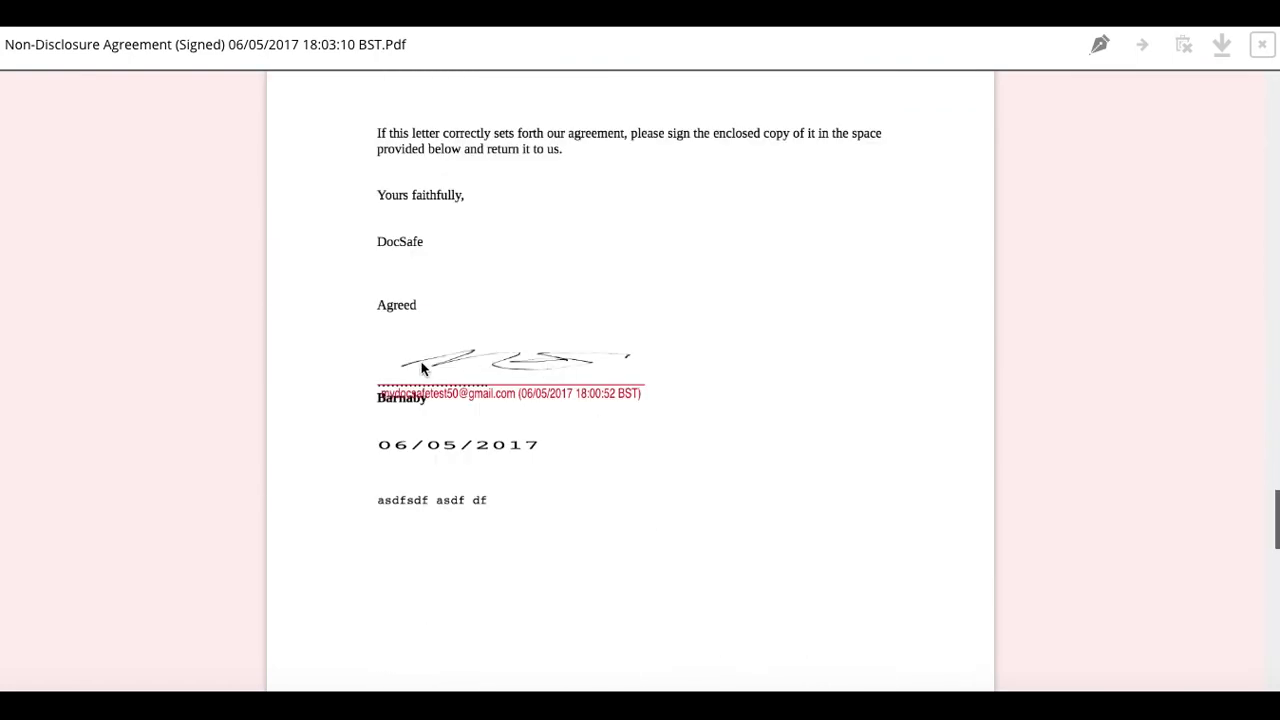
pyautogui.scroll(-10, 446, 532)
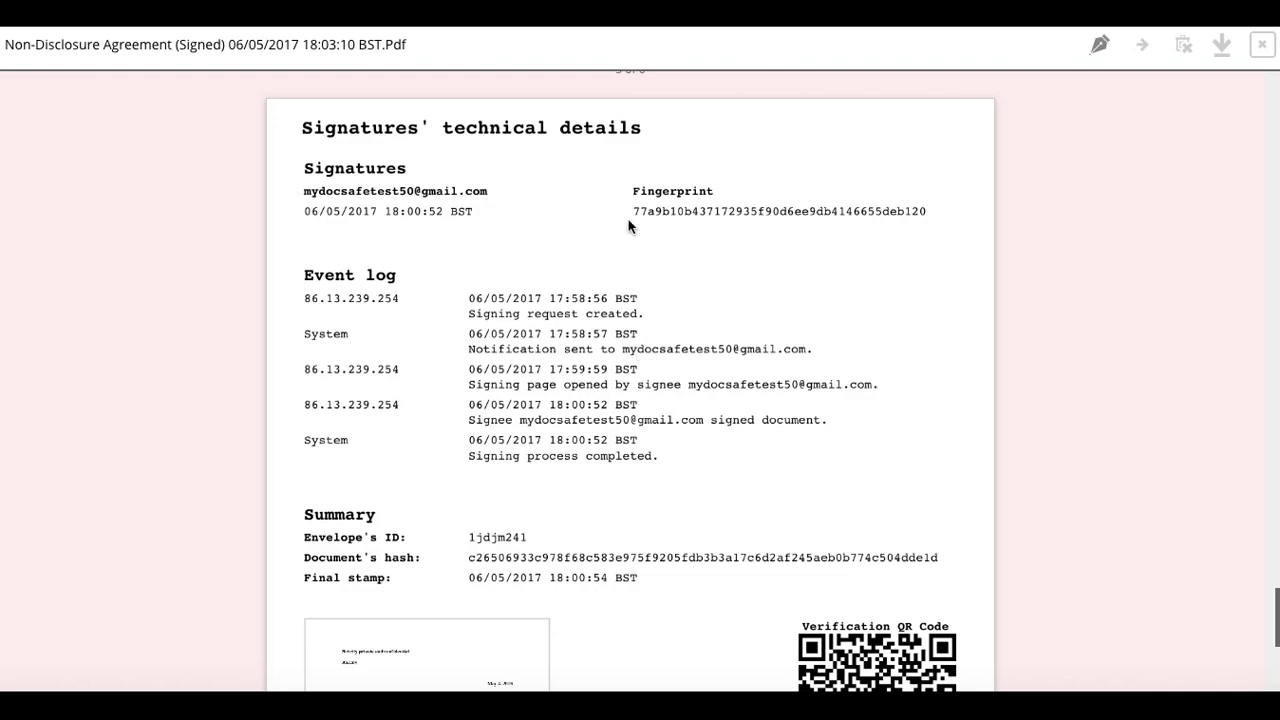
pyautogui.scroll(-1, 542, 458)
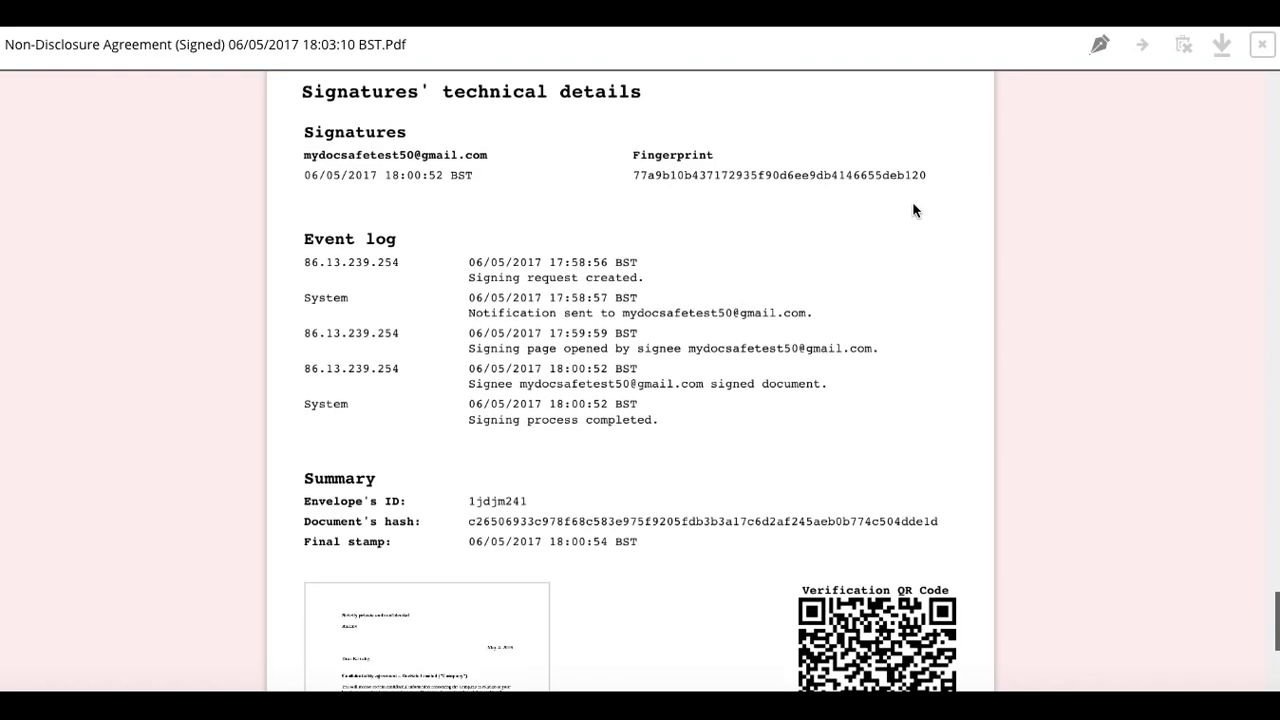
pyautogui.scroll(-5, 727, 388)
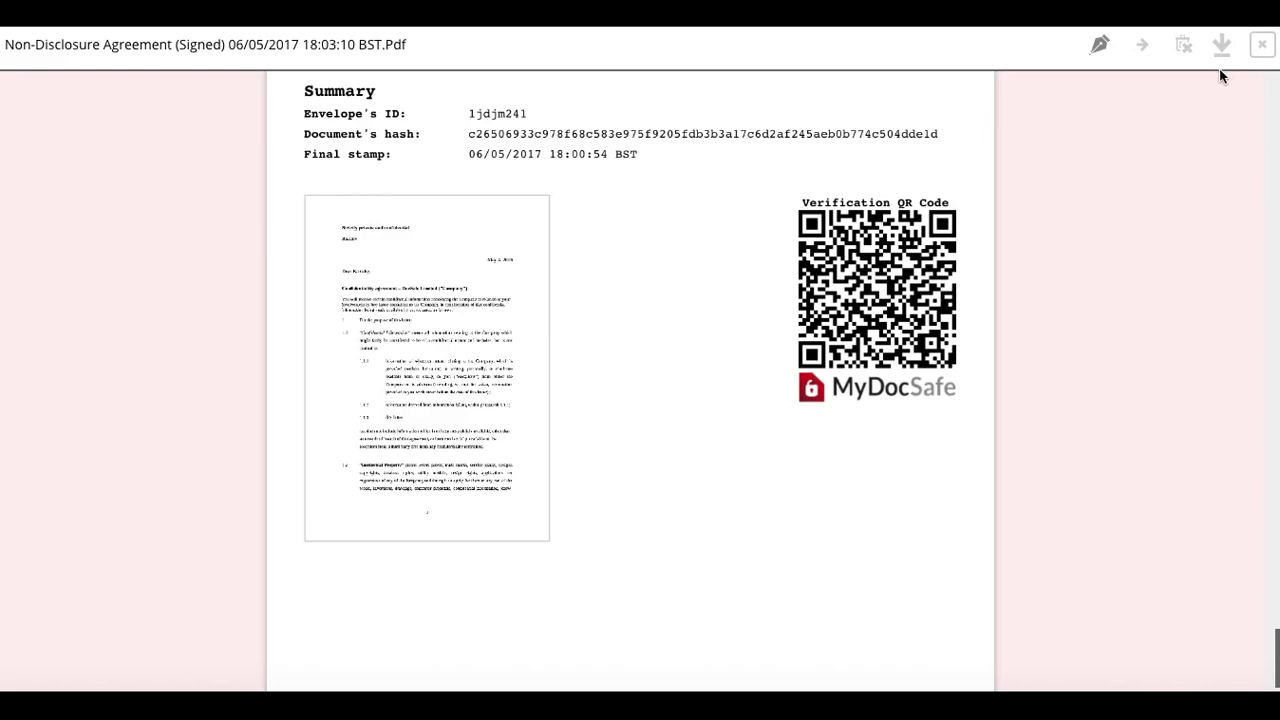
pyautogui.click(1261, 46)
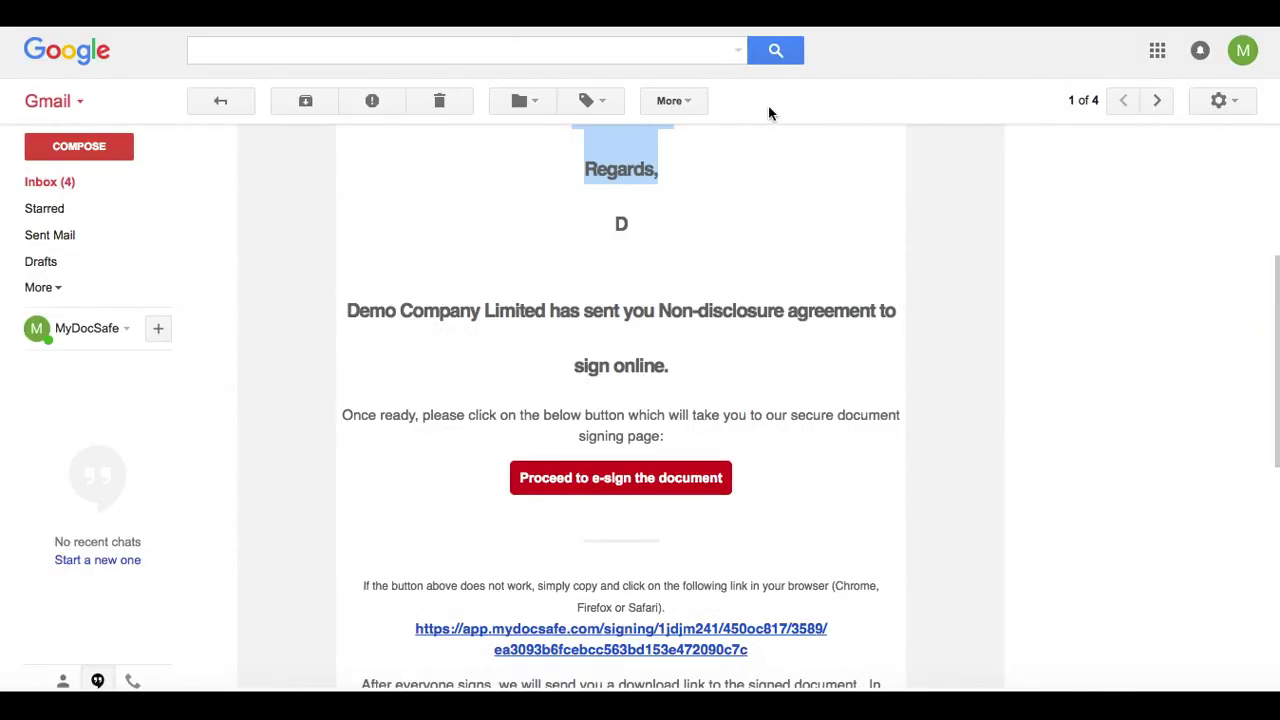
# - Switch to the signee's Gmail inbox and read the "Signed document saved and create account" email, including its account creation and download links
pyautogui.click(88, 189)
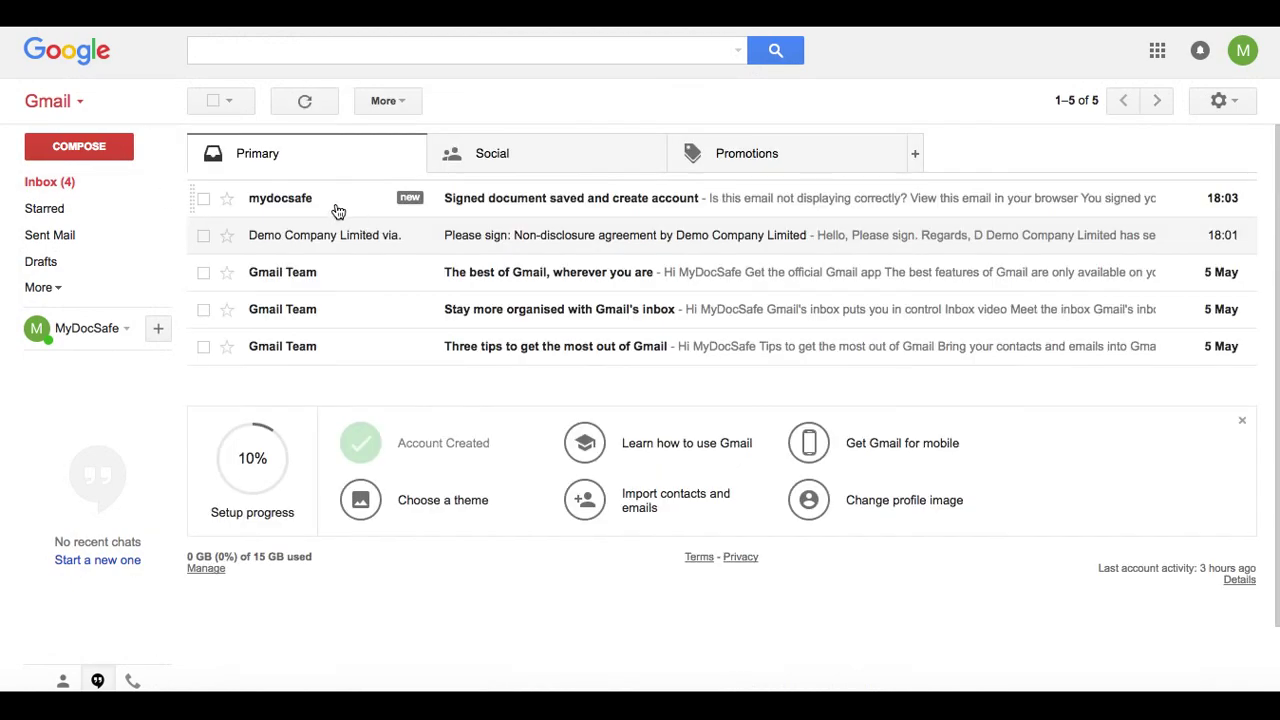
pyautogui.click(294, 199)
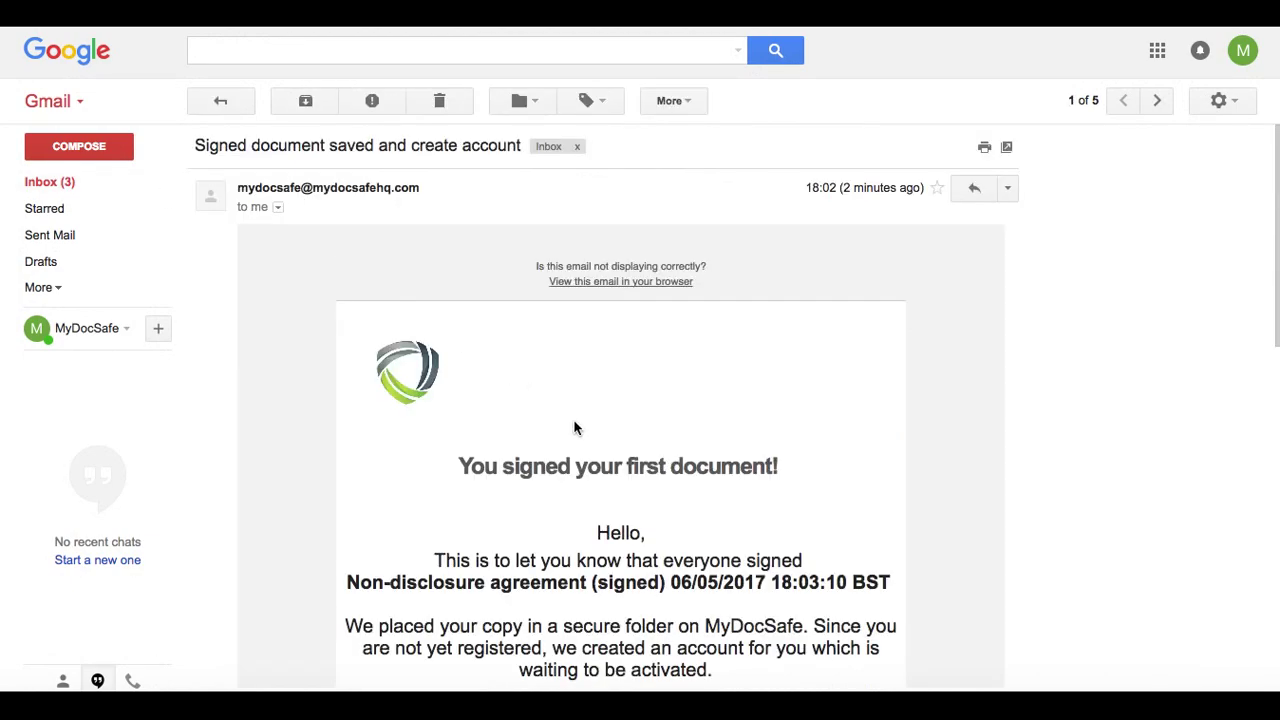
pyautogui.scroll(-2, 571, 425)
pyautogui.moveTo(459, 381); pyautogui.dragTo(778, 388)
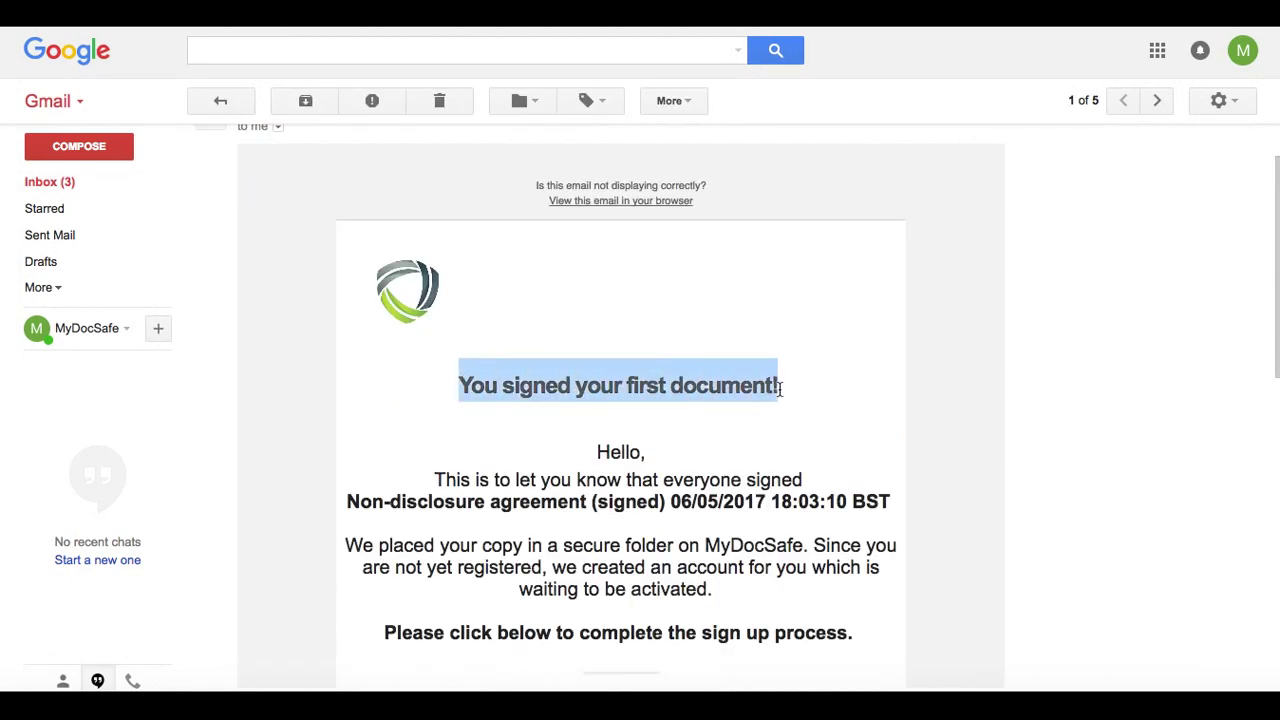
pyautogui.scroll(-4, 776, 388)
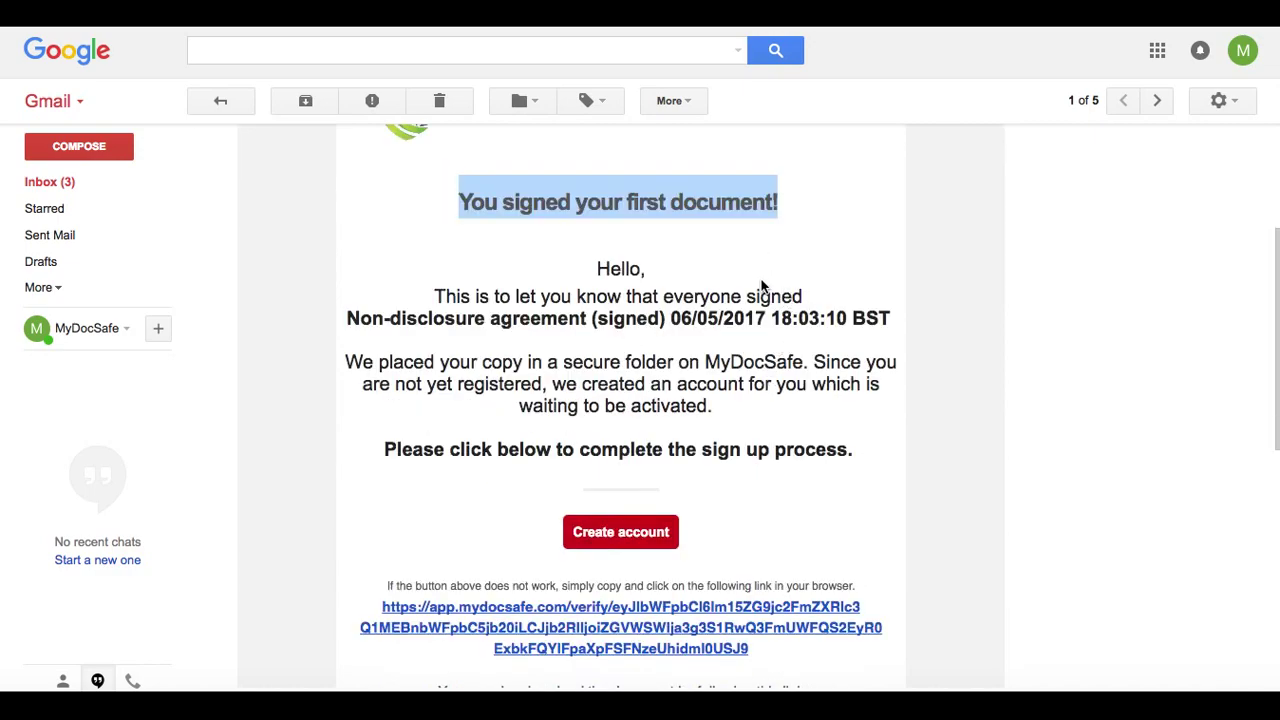
pyautogui.scroll(-3, 641, 298)
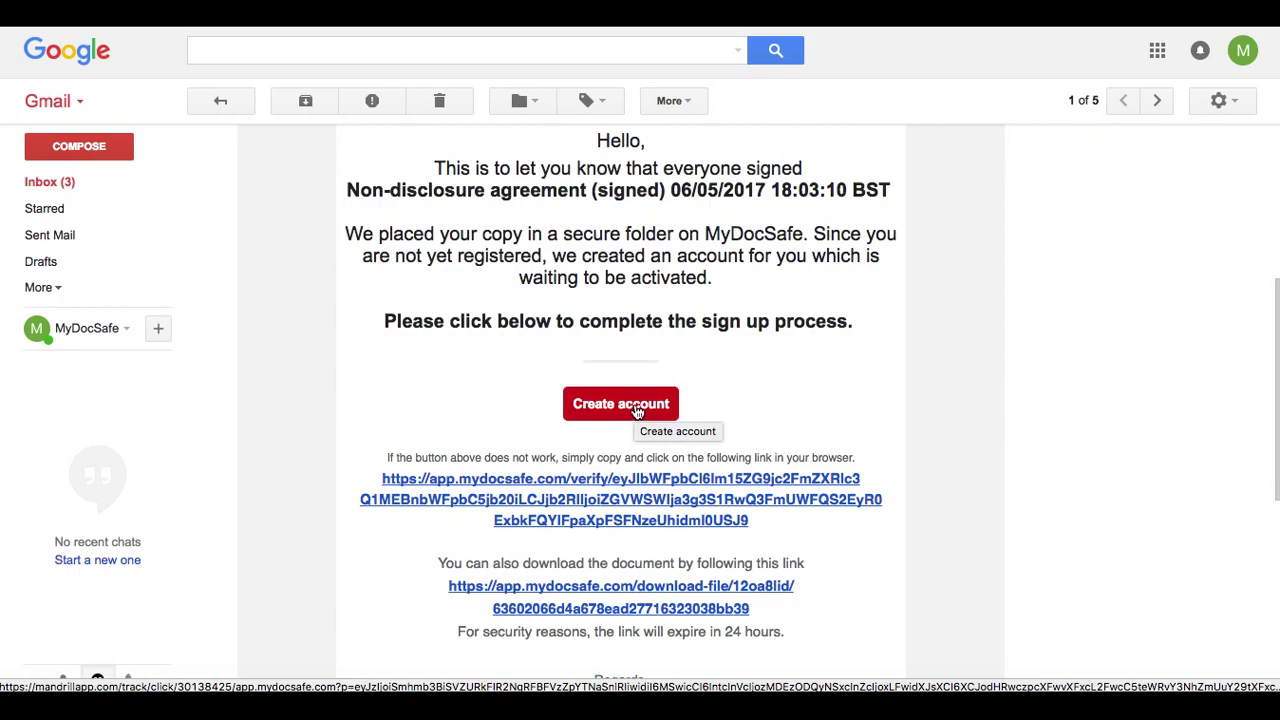
pyautogui.scroll(-3, 636, 410)
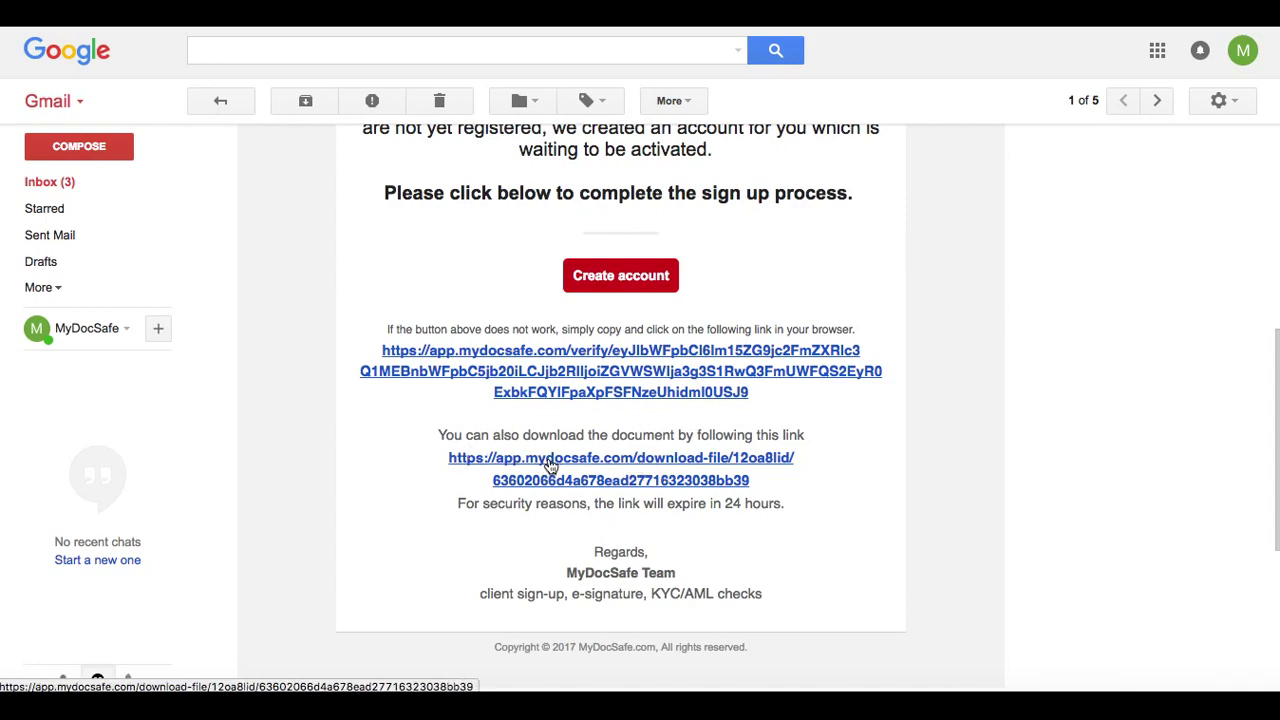
pyautogui.scroll(2, 550, 466)
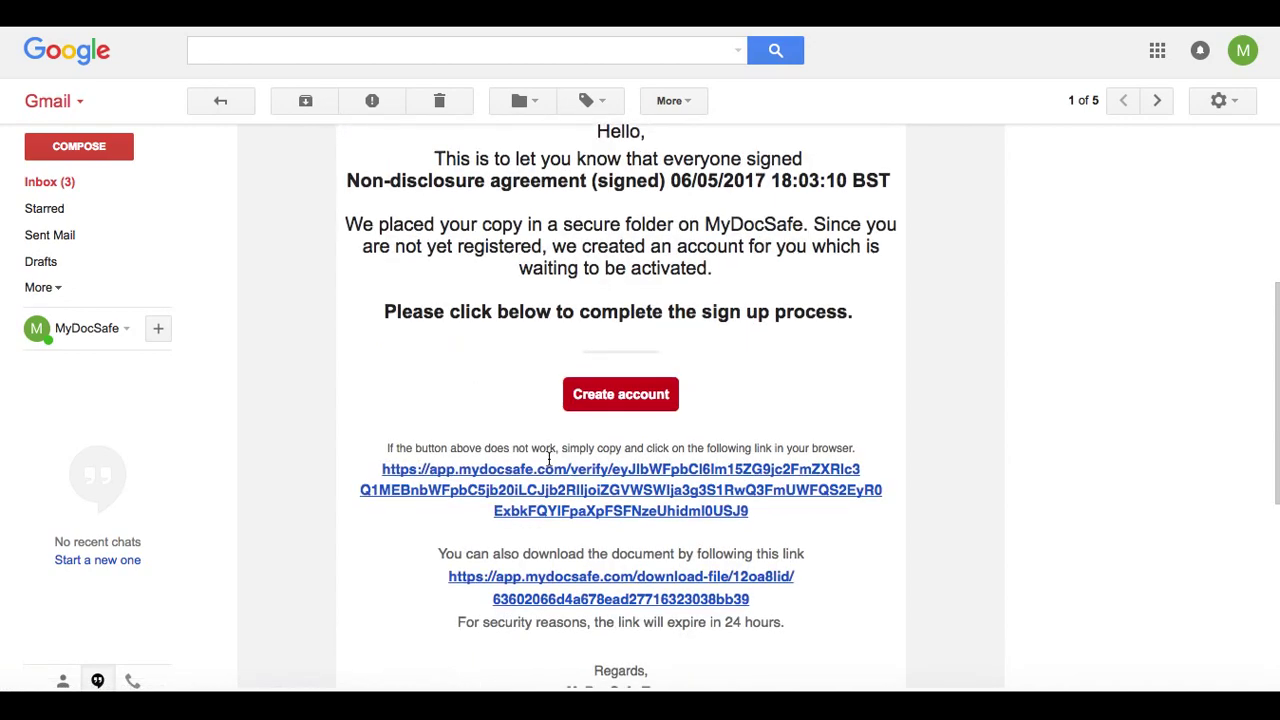
pyautogui.scroll(-1, 548, 462)
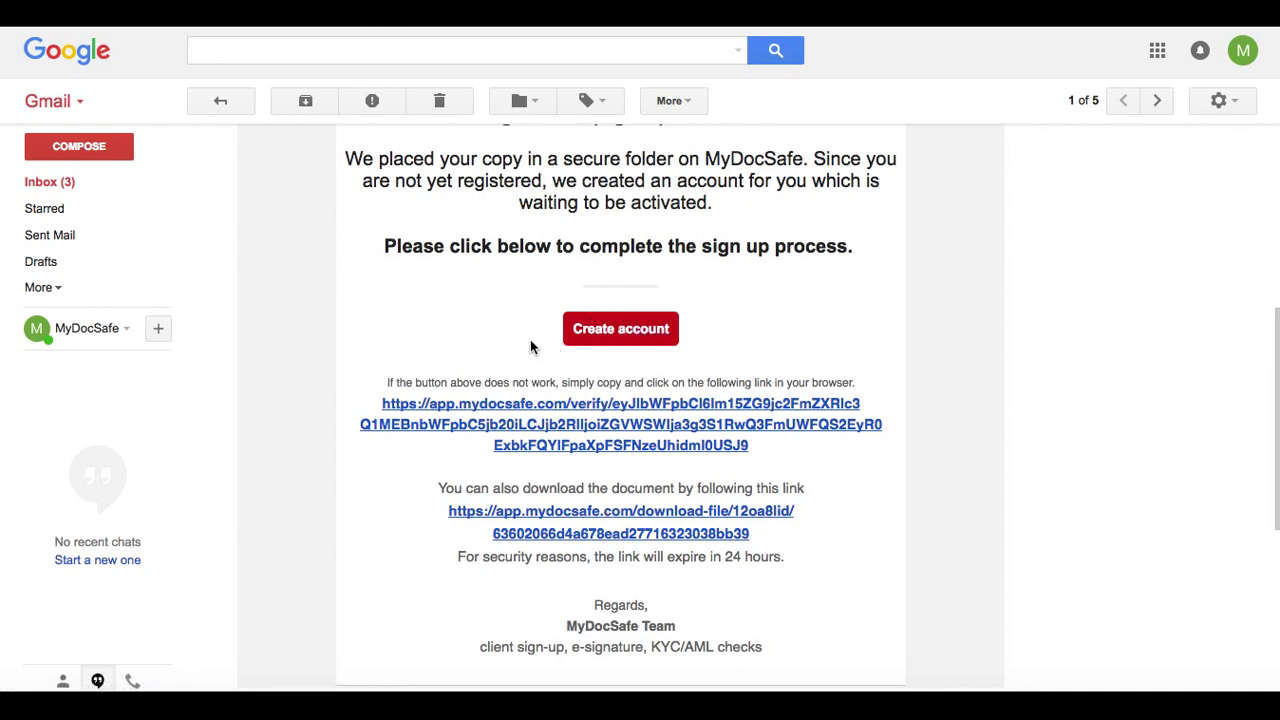
pyautogui.scroll(5, 531, 347)
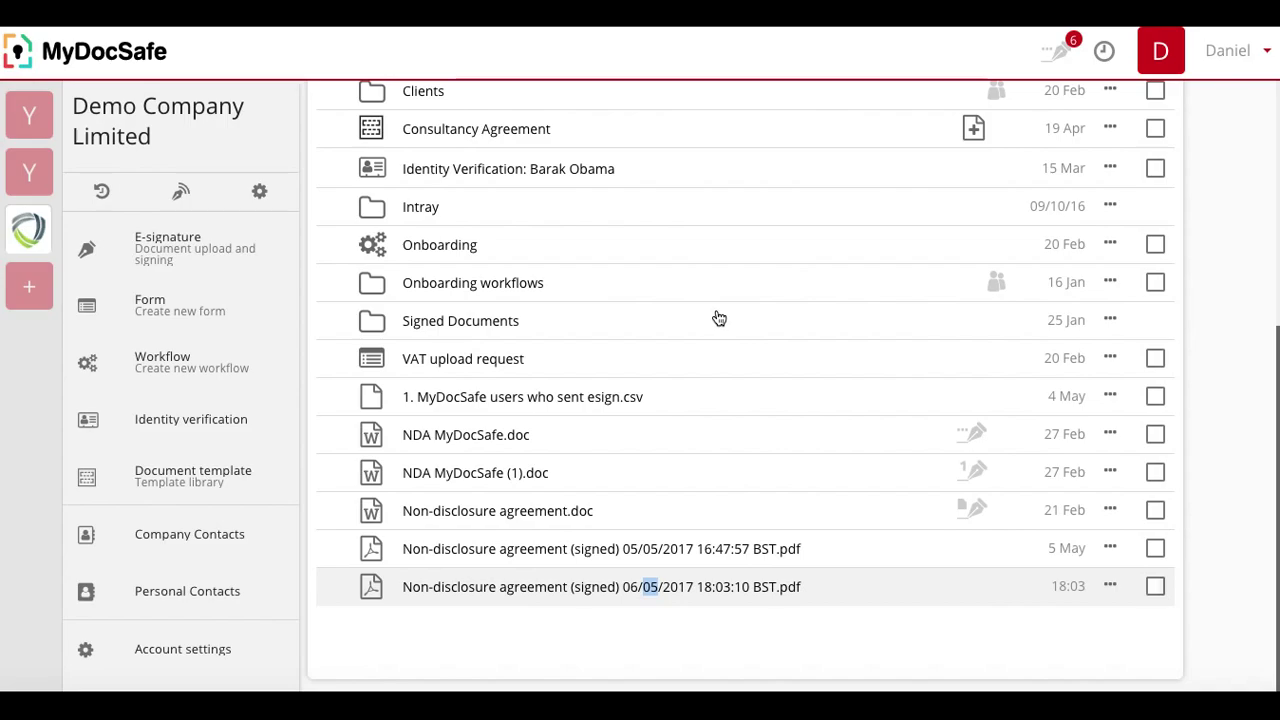
pyautogui.scroll(1, 720, 319)
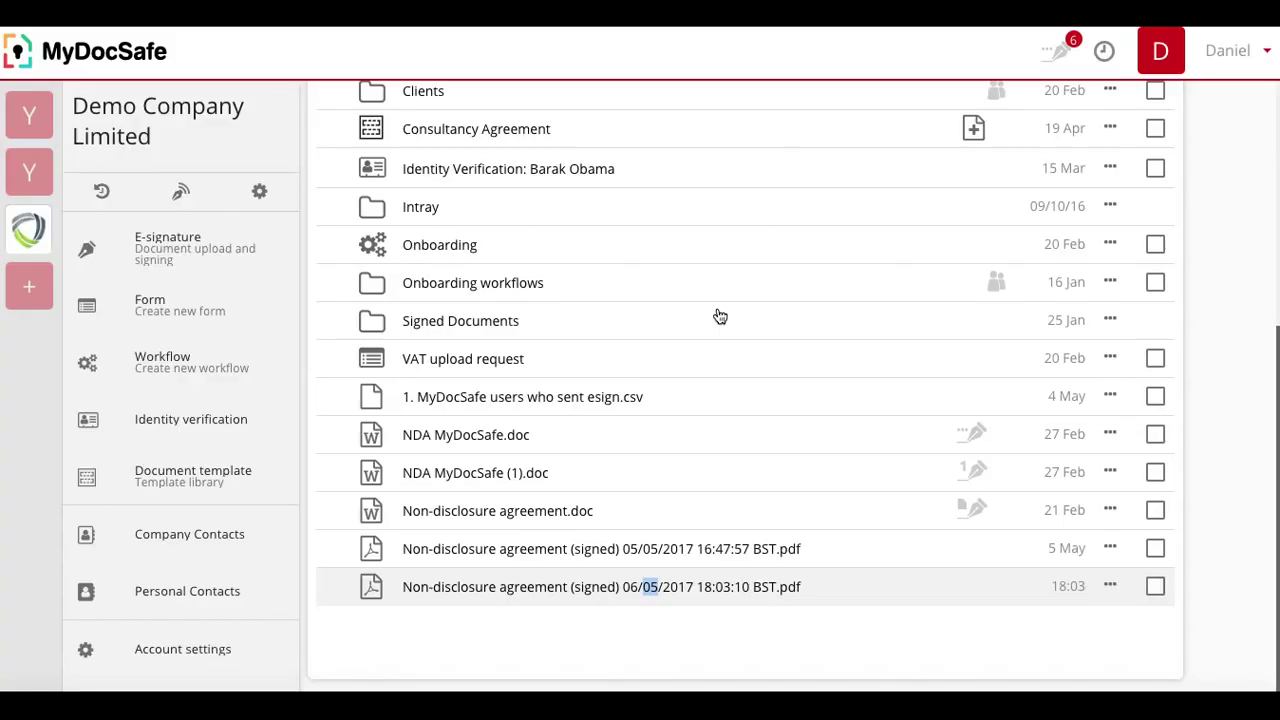
# - Start sending Non-disclosure agreement.doc for signing and add the MyDocSafe Test50 contact as a signee
pyautogui.scroll(4, 720, 316)
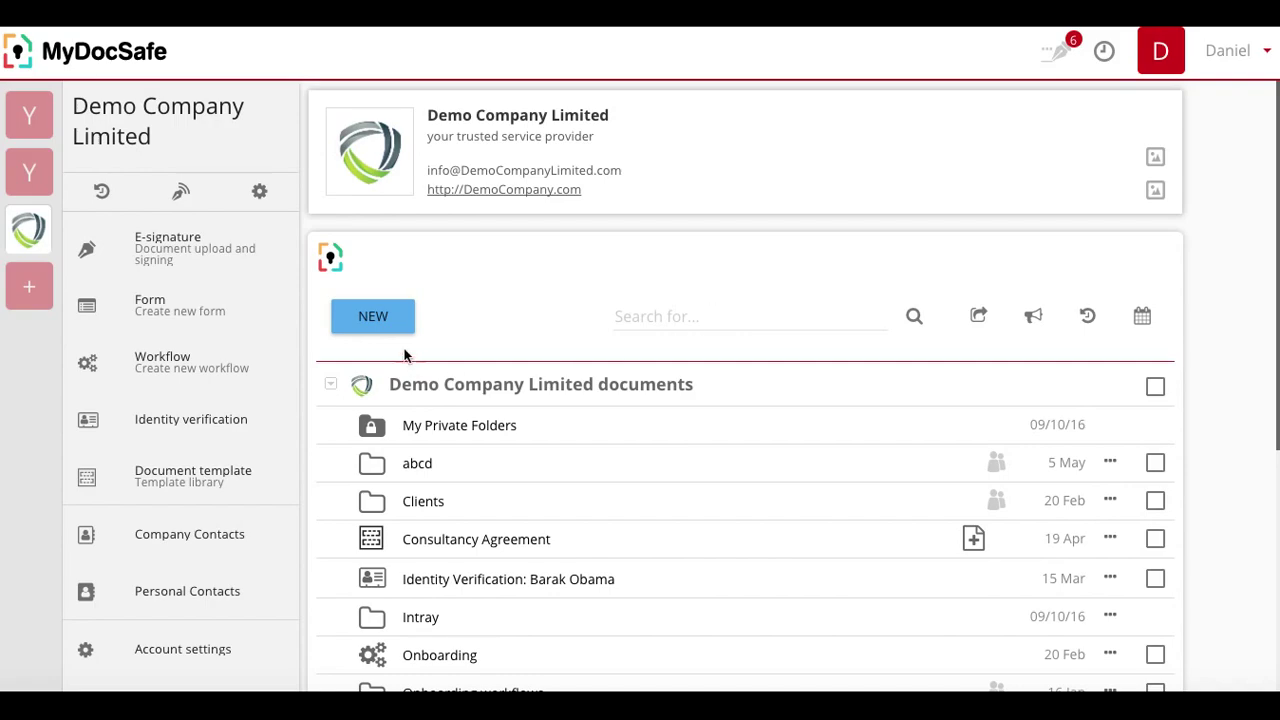
pyautogui.scroll(-4, 449, 340)
pyautogui.rightClick(640, 517)
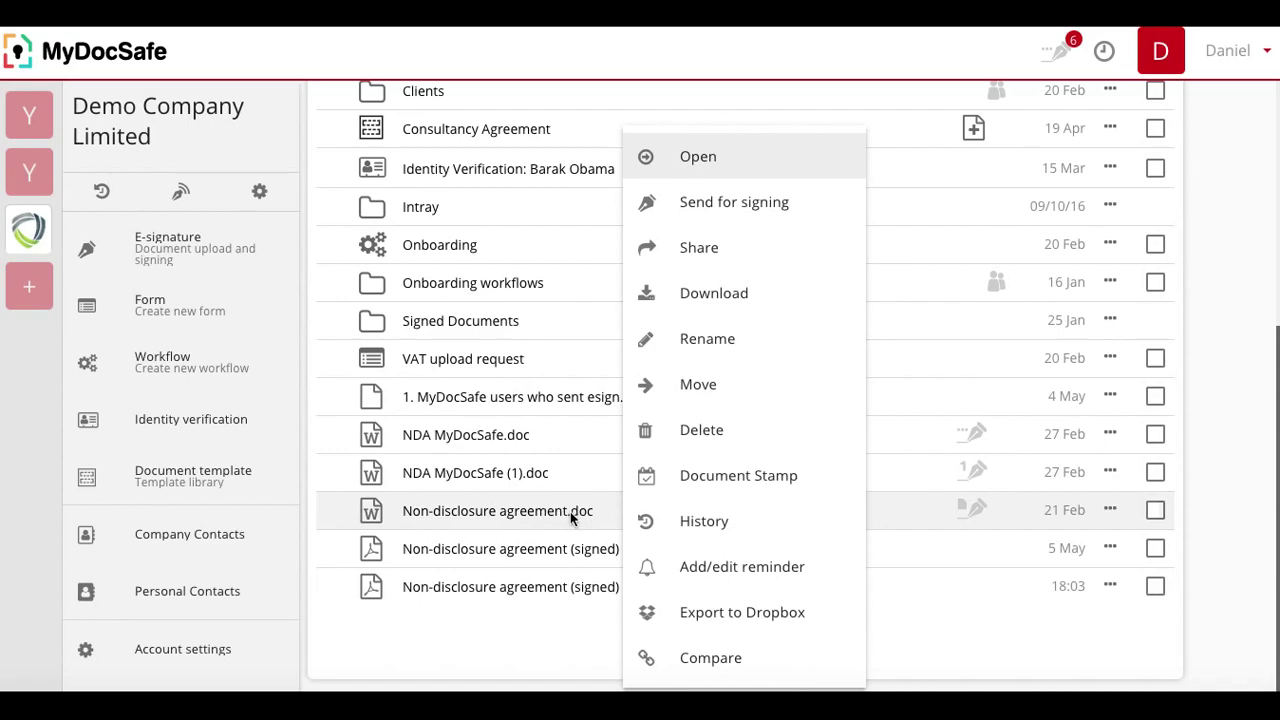
pyautogui.click(722, 203)
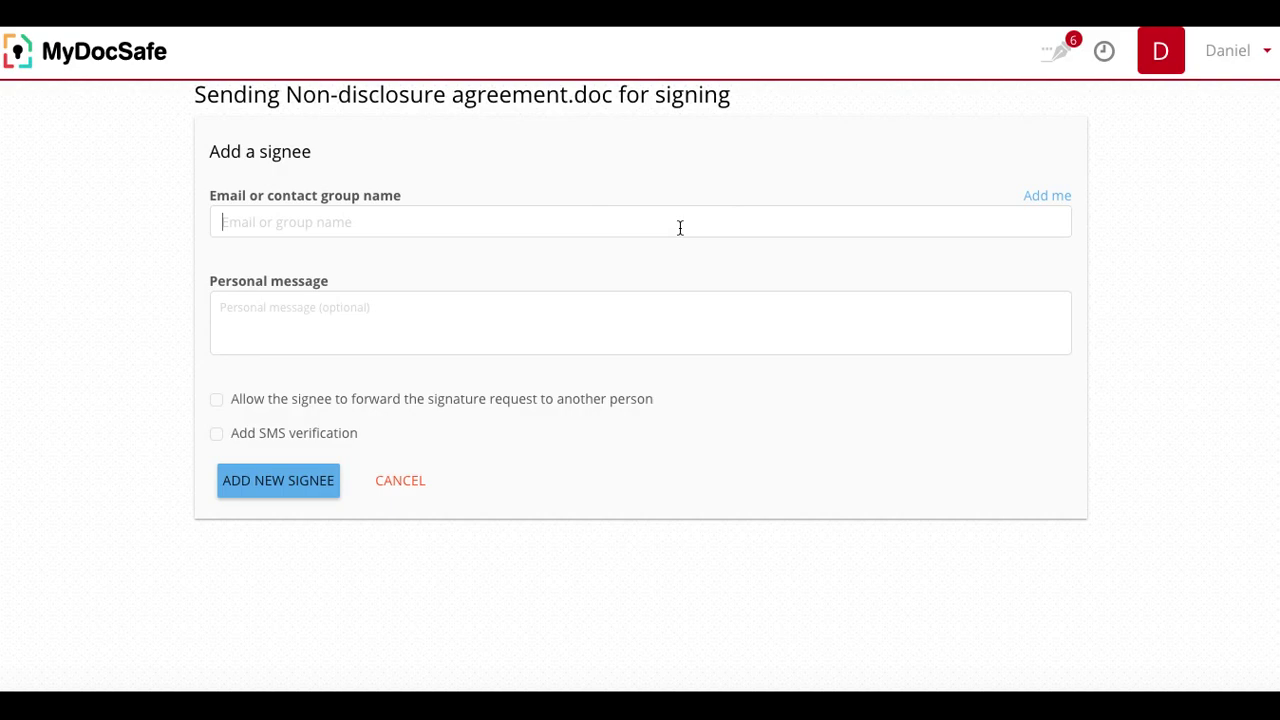
pyautogui.write('my')
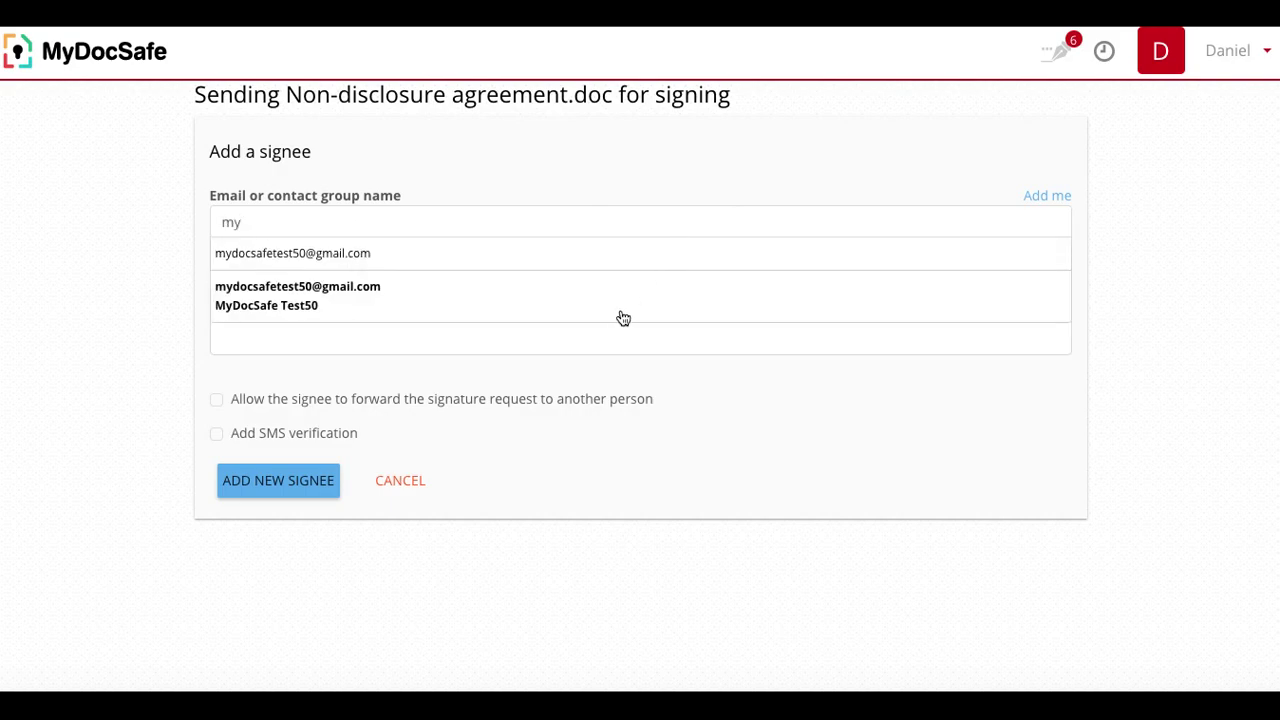
pyautogui.click(599, 304)
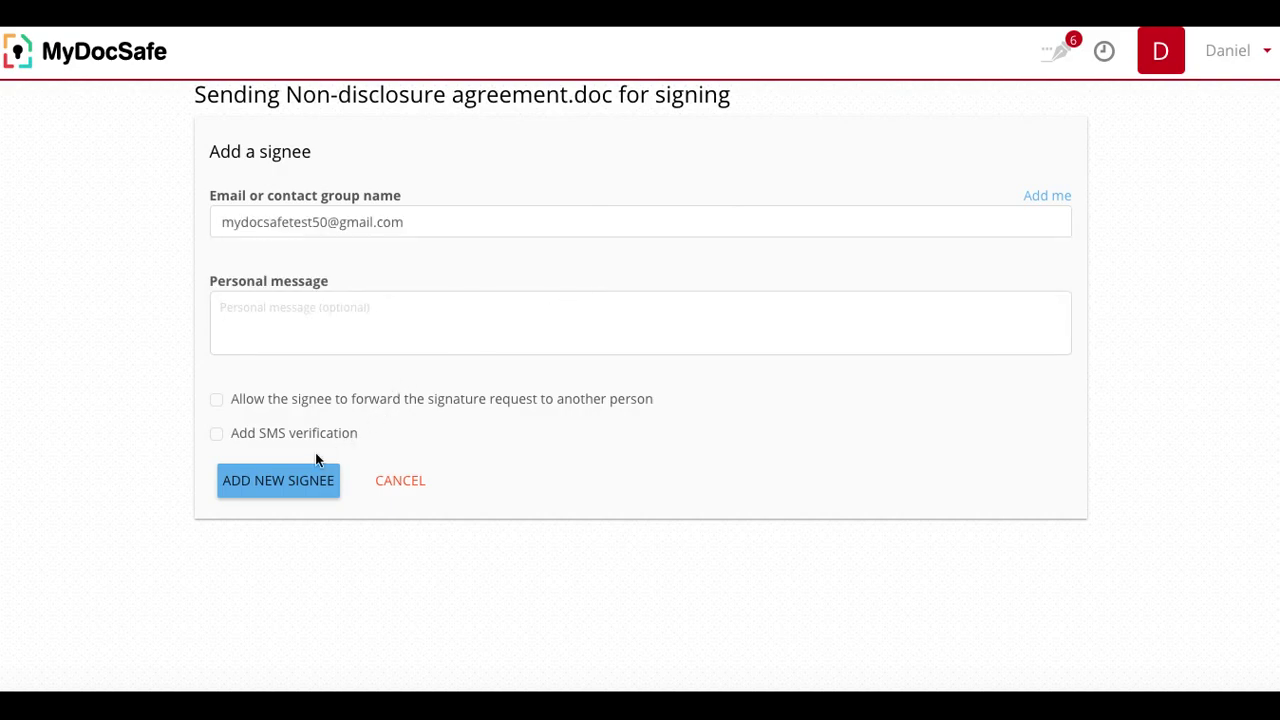
pyautogui.click(290, 497)
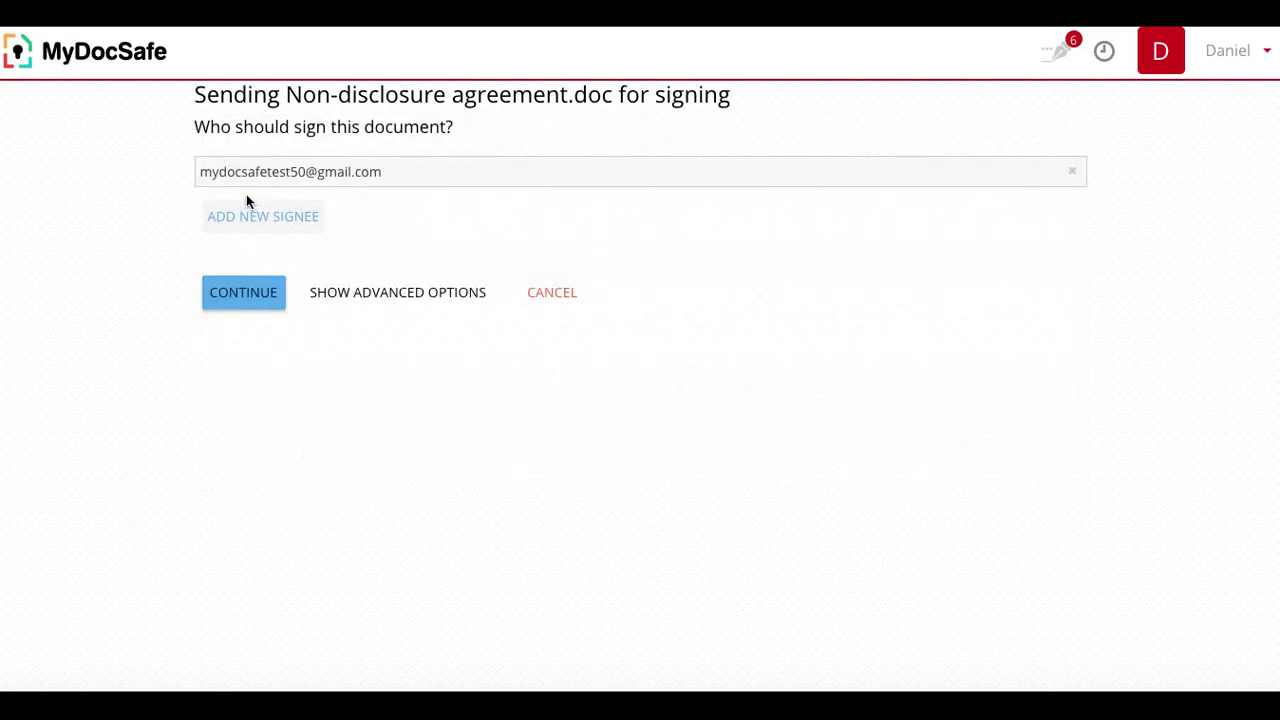
# - Add yourself as the second signee and continue to the document's field placement
pyautogui.click(264, 219)
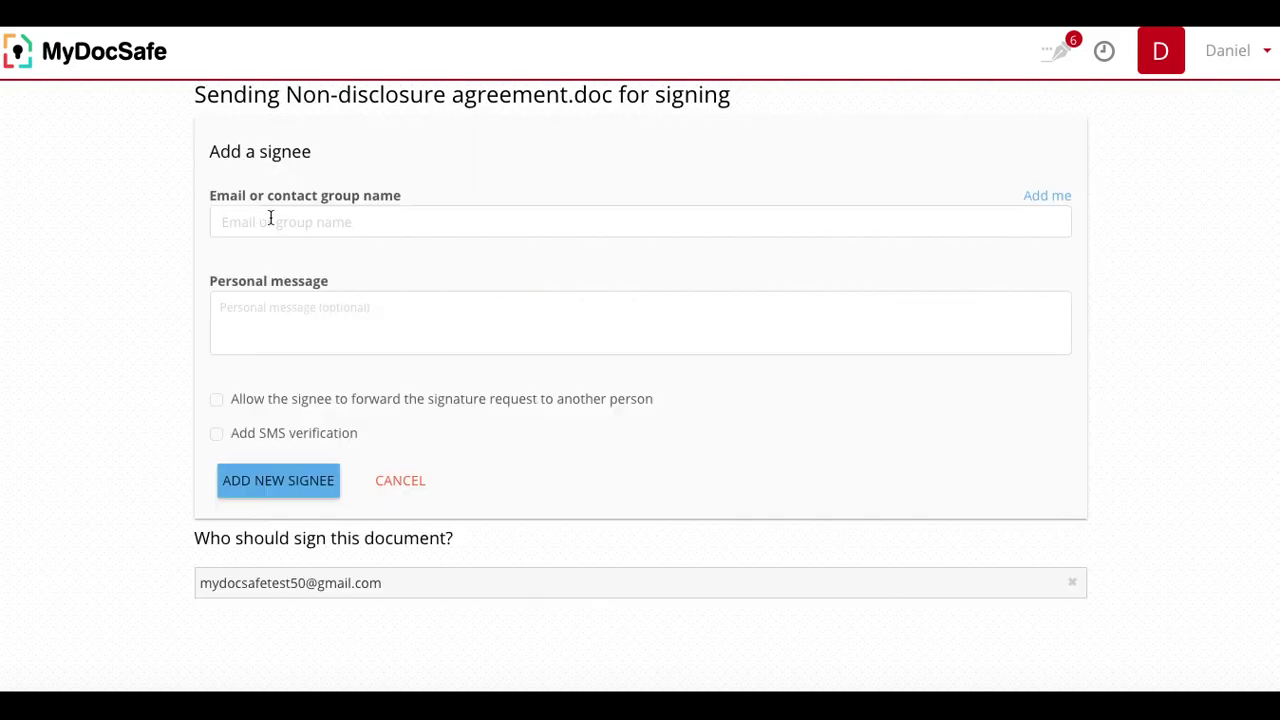
pyautogui.click(1055, 200)
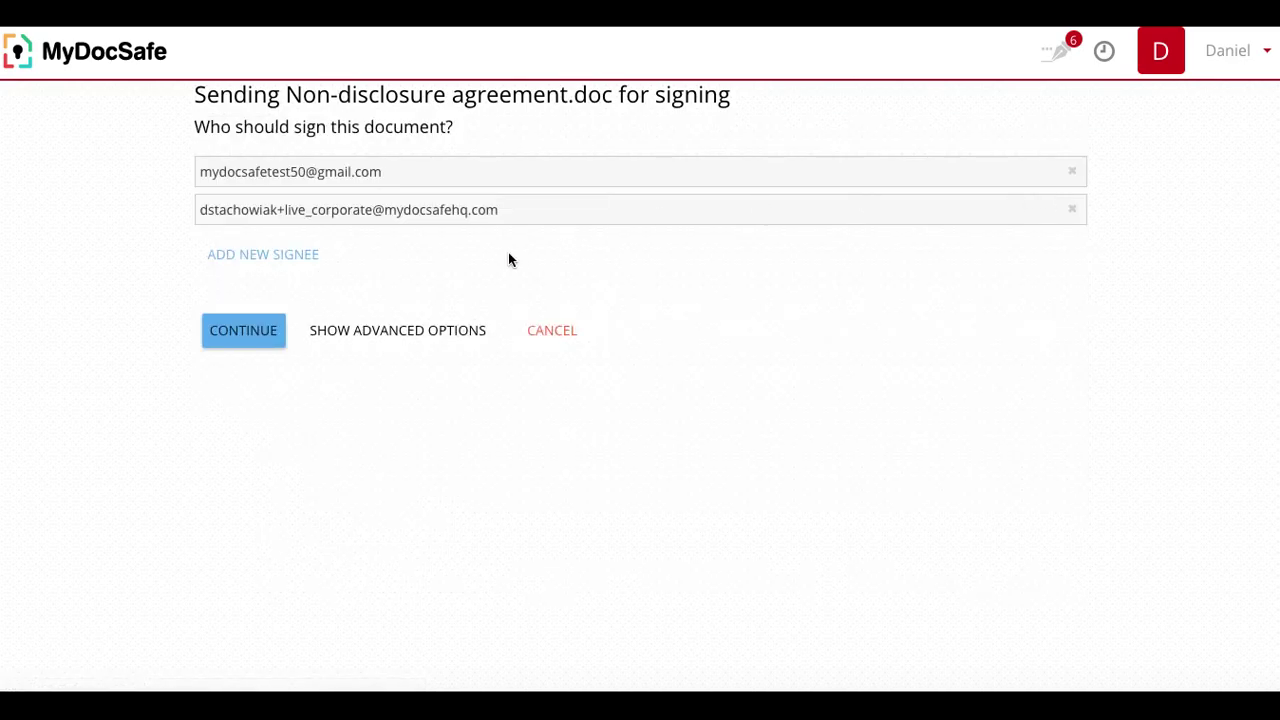
pyautogui.click(243, 332)
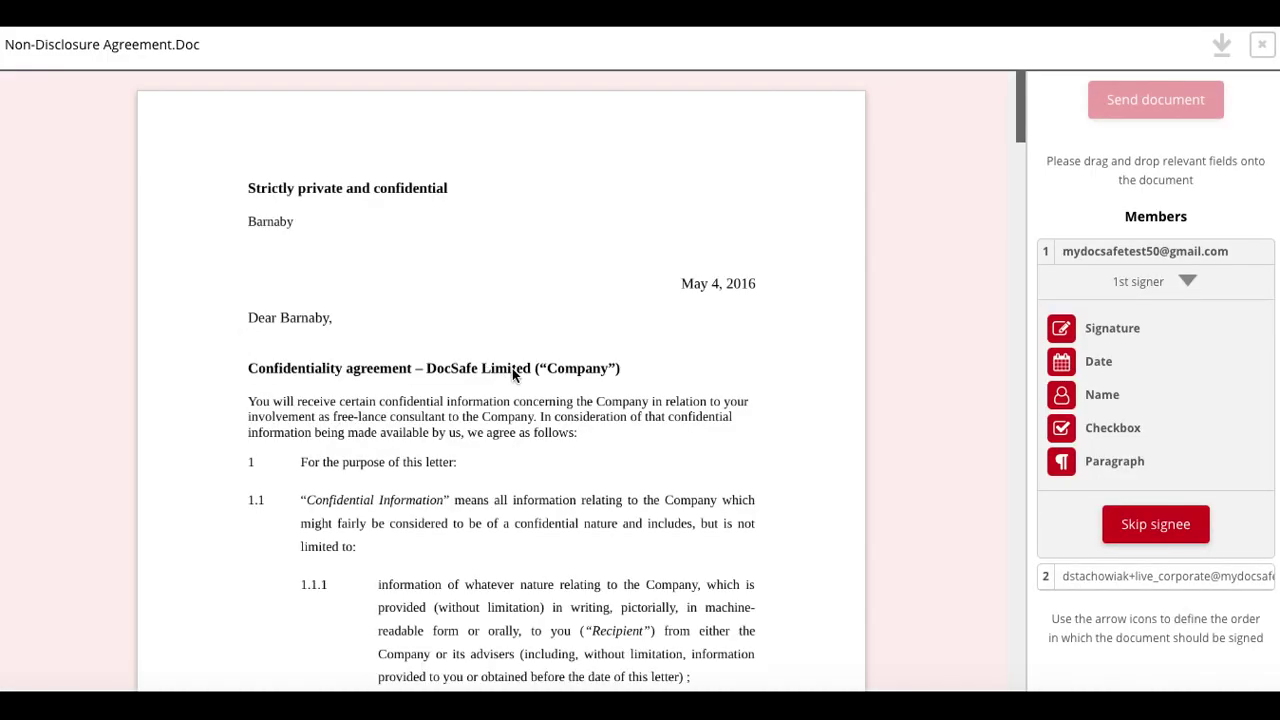
# - Reorder the signees so that the sender signs first and the Gmail signee signs second
pyautogui.scroll(-20, 577, 375)
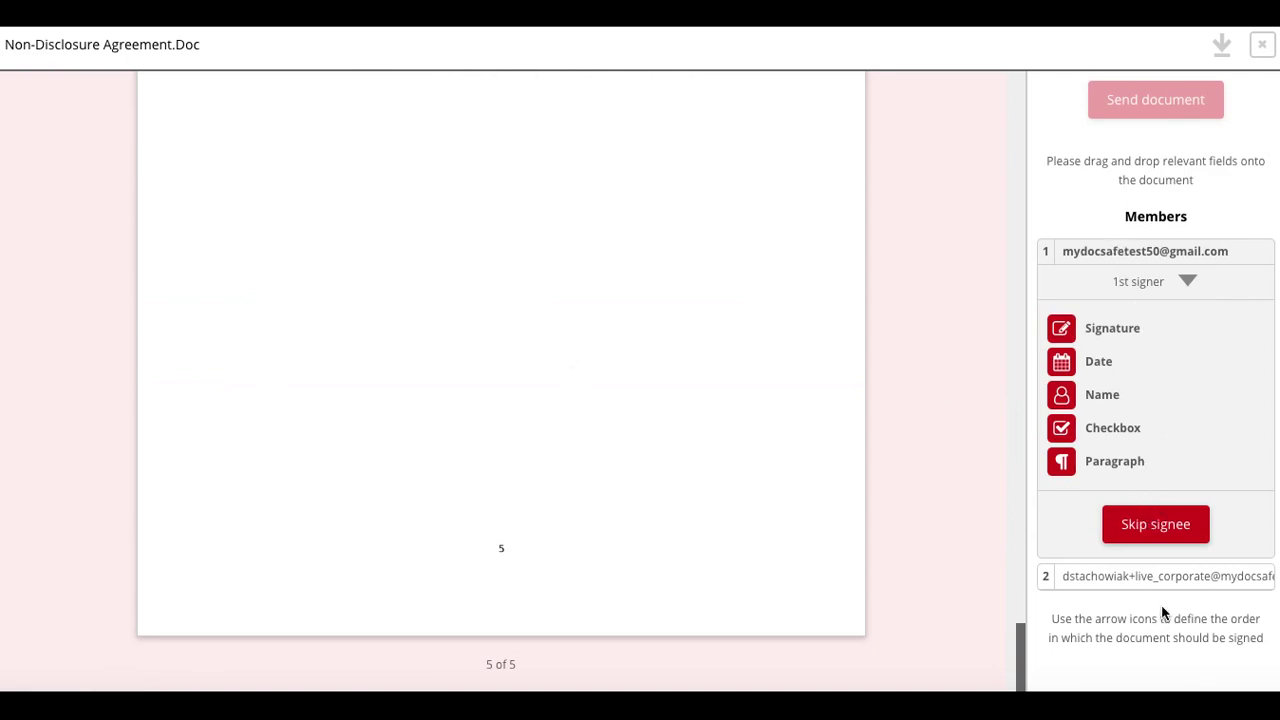
pyautogui.scroll(5, 823, 514)
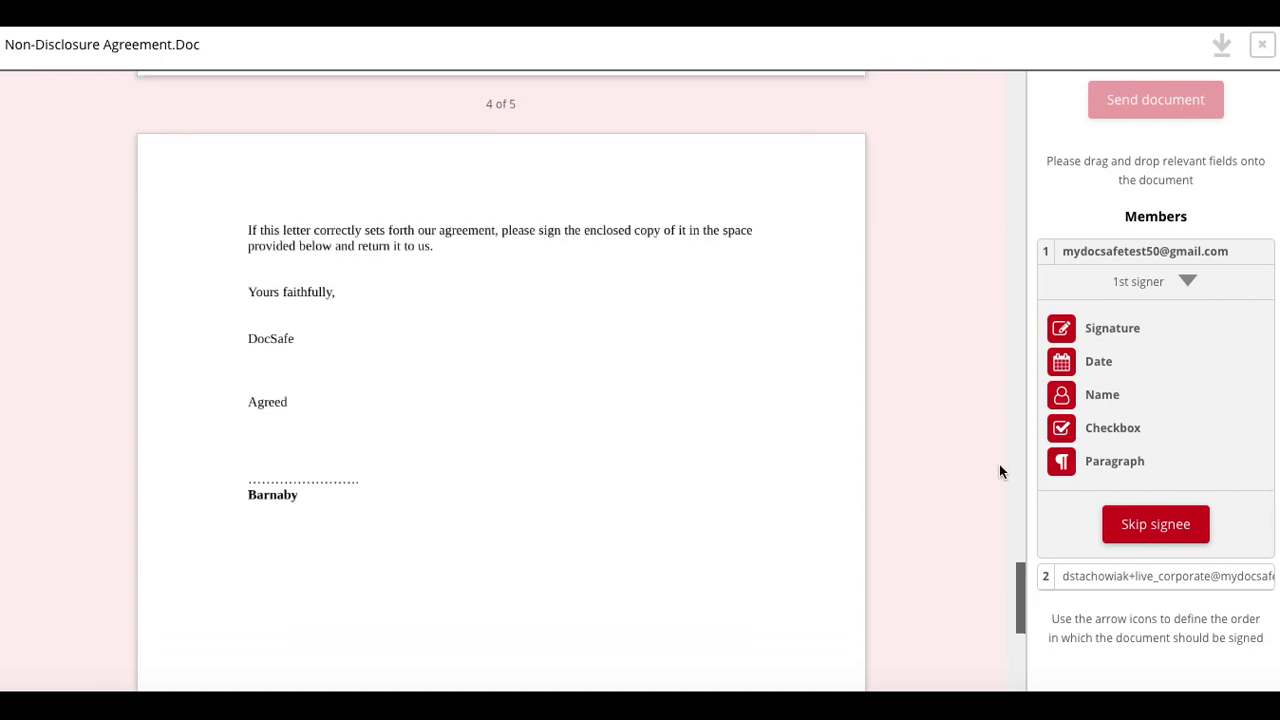
pyautogui.click(1187, 283)
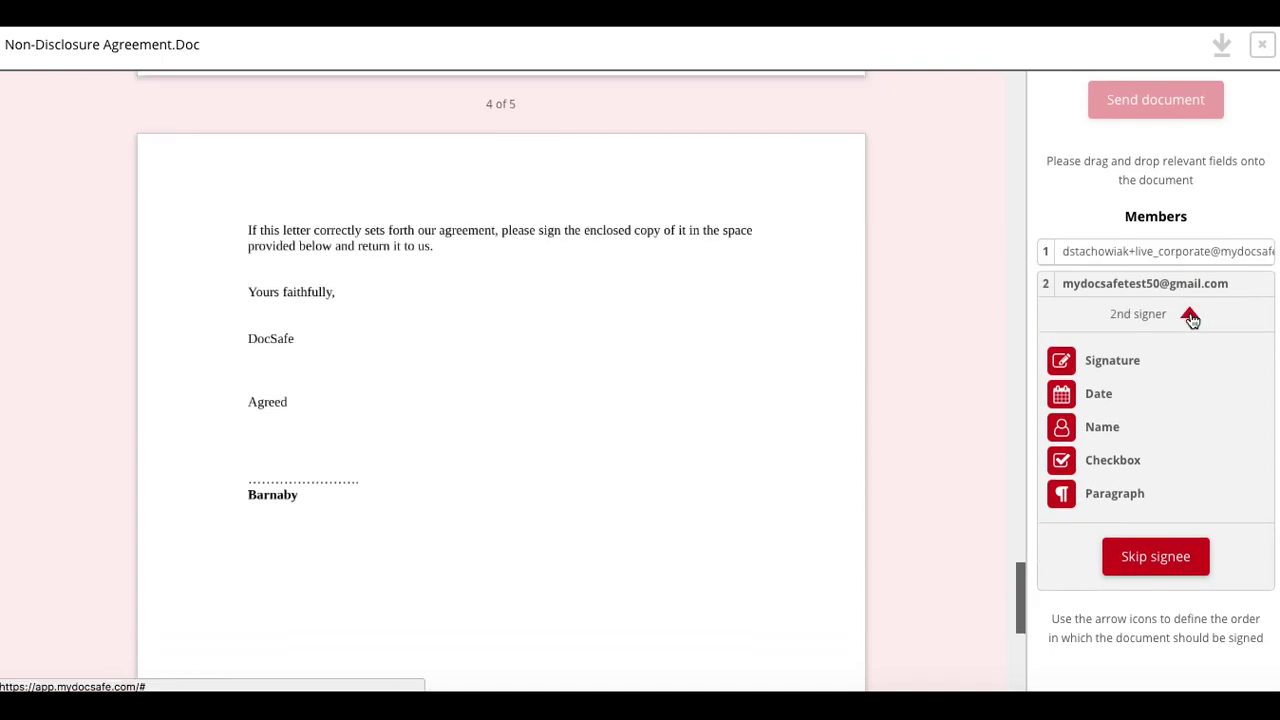
pyautogui.click(1190, 316)
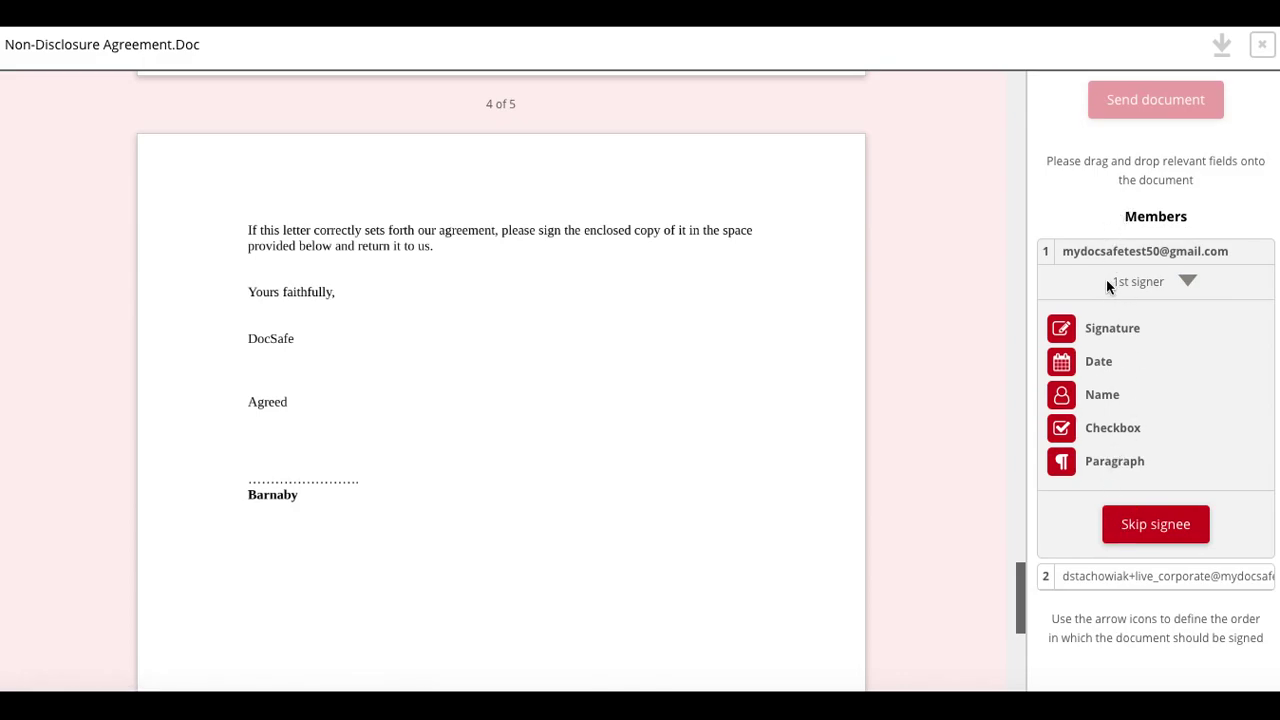
pyautogui.click(1191, 283)
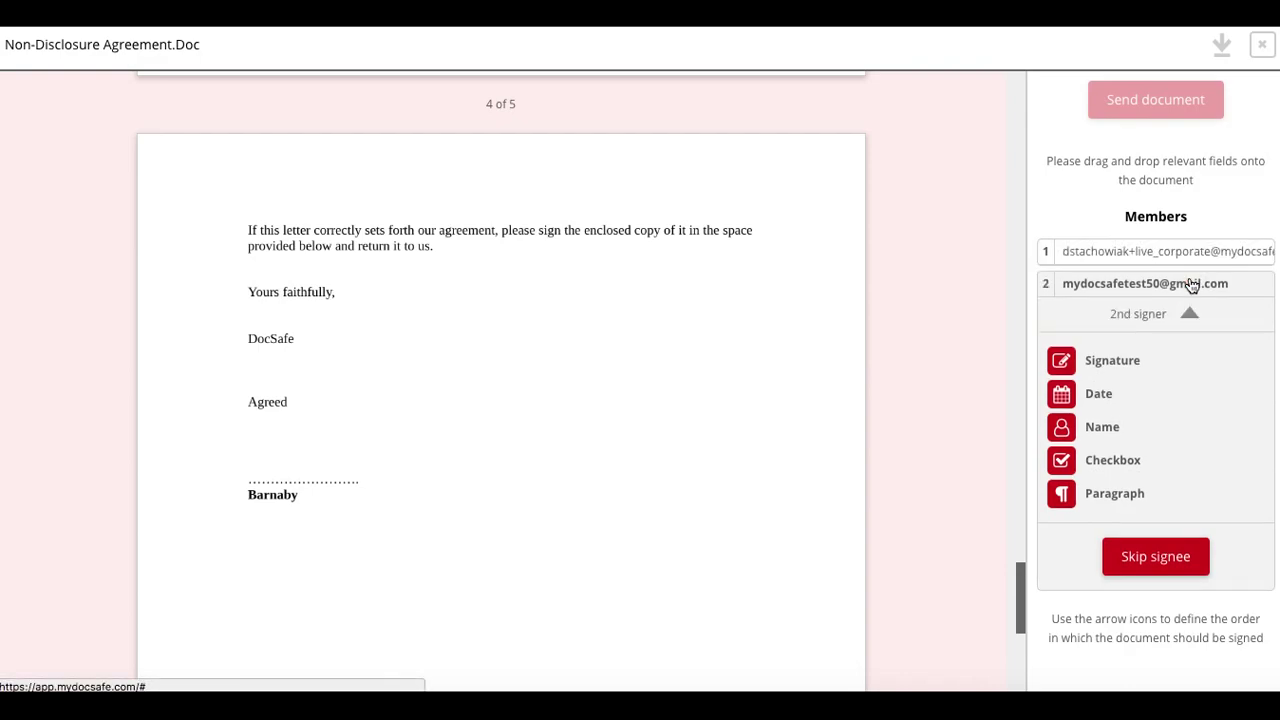
# - Place a signature field for each signer beside the closing lines on page 5, and send the document
pyautogui.click(1141, 256)
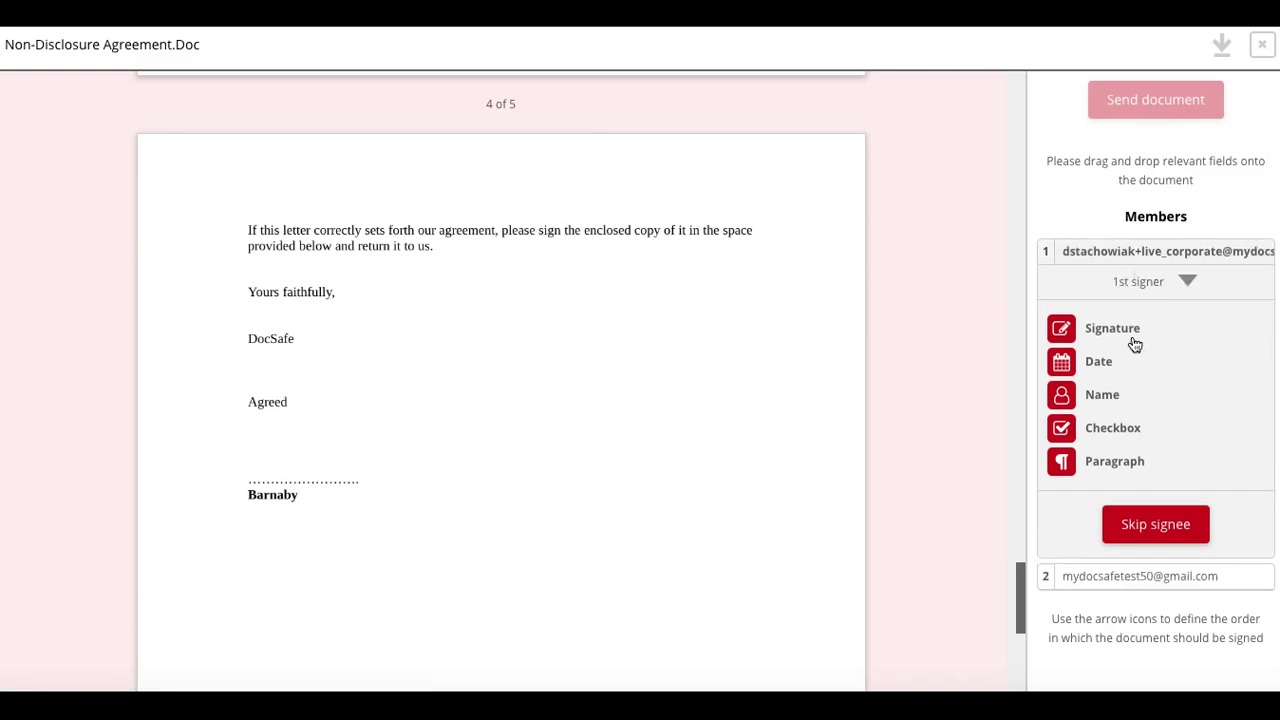
pyautogui.moveTo(1114, 337)
pyautogui.mouseDown()
pyautogui.moveTo(640, 346)
pyautogui.moveTo(611, 303)
pyautogui.mouseUp()
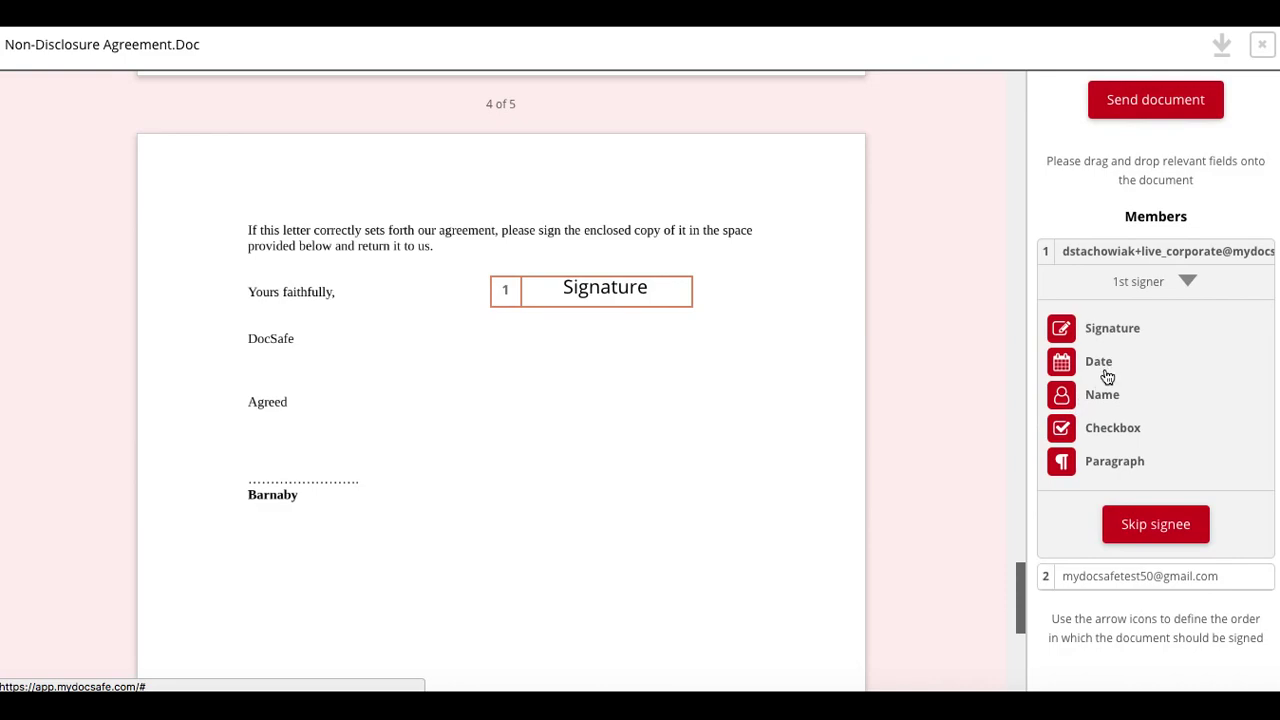
pyautogui.click(1177, 580)
pyautogui.moveTo(1123, 363)
pyautogui.mouseDown()
pyautogui.moveTo(671, 394)
pyautogui.moveTo(591, 374)
pyautogui.mouseUp()
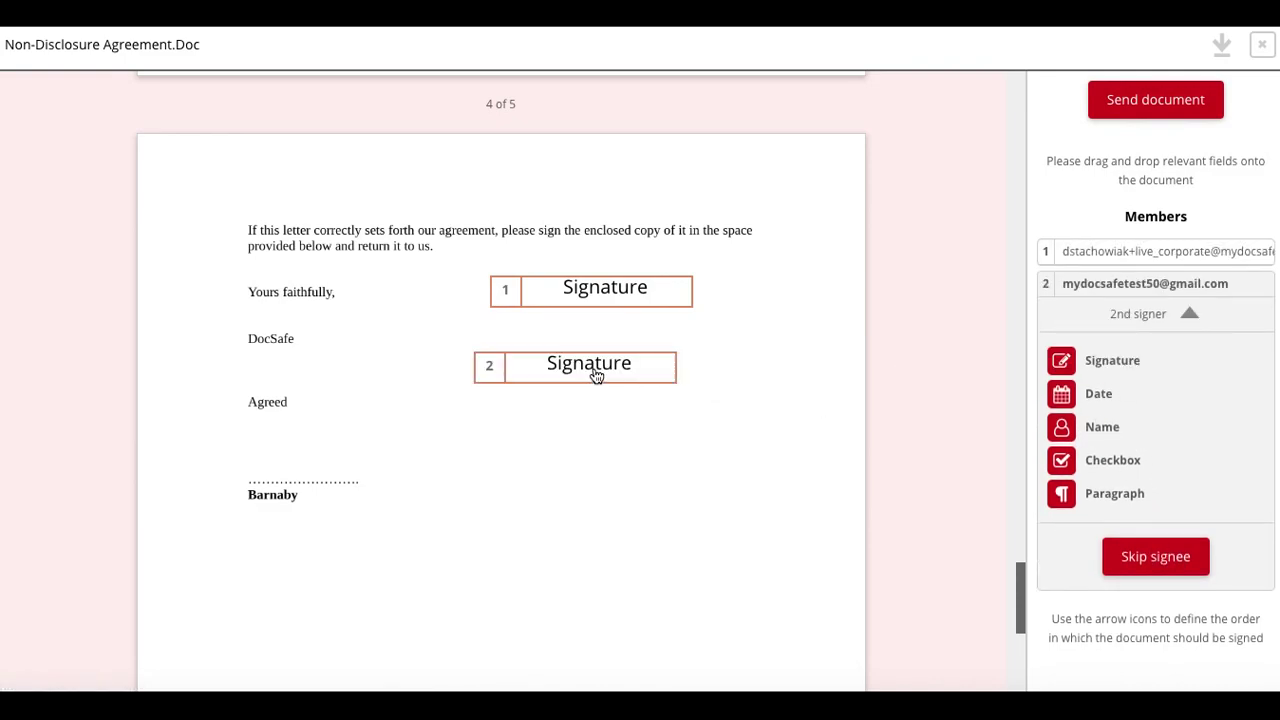
pyautogui.click(1160, 100)
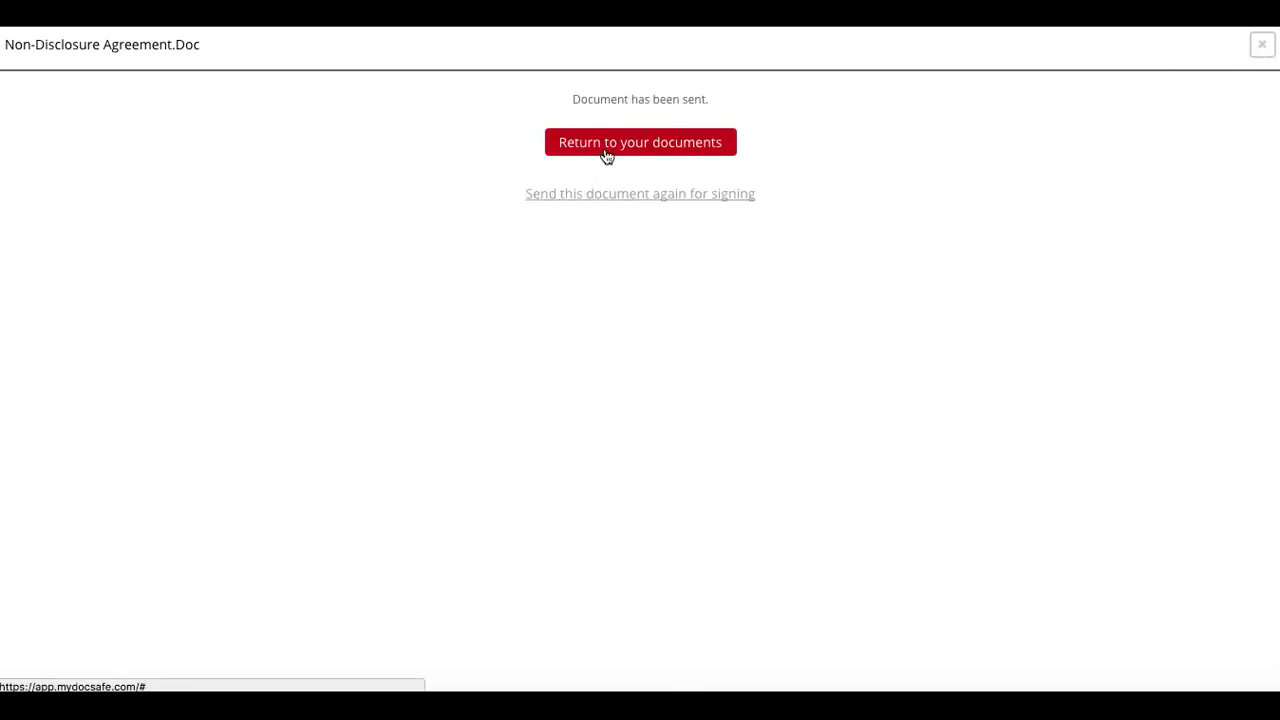
pyautogui.click(607, 150)
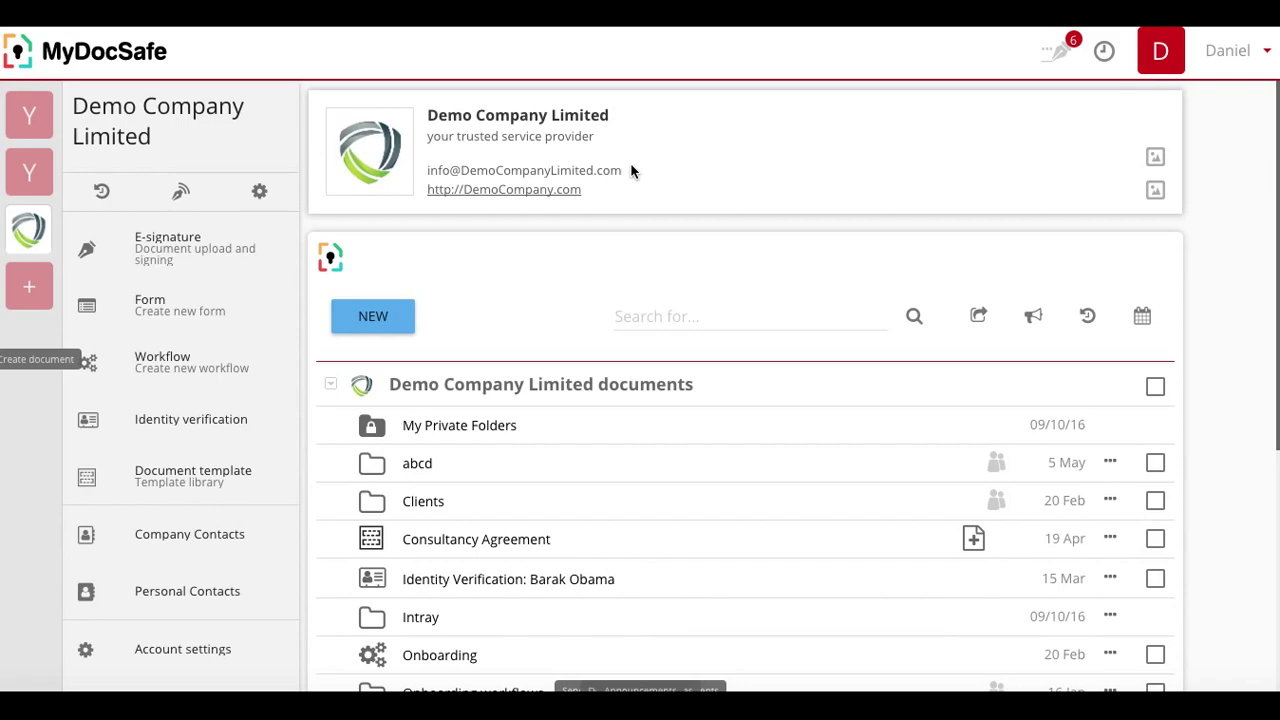
# - Review the account's document signatures list and open the newly sent Non-disclosure agreement.doc to sign it
pyautogui.click(1060, 52)
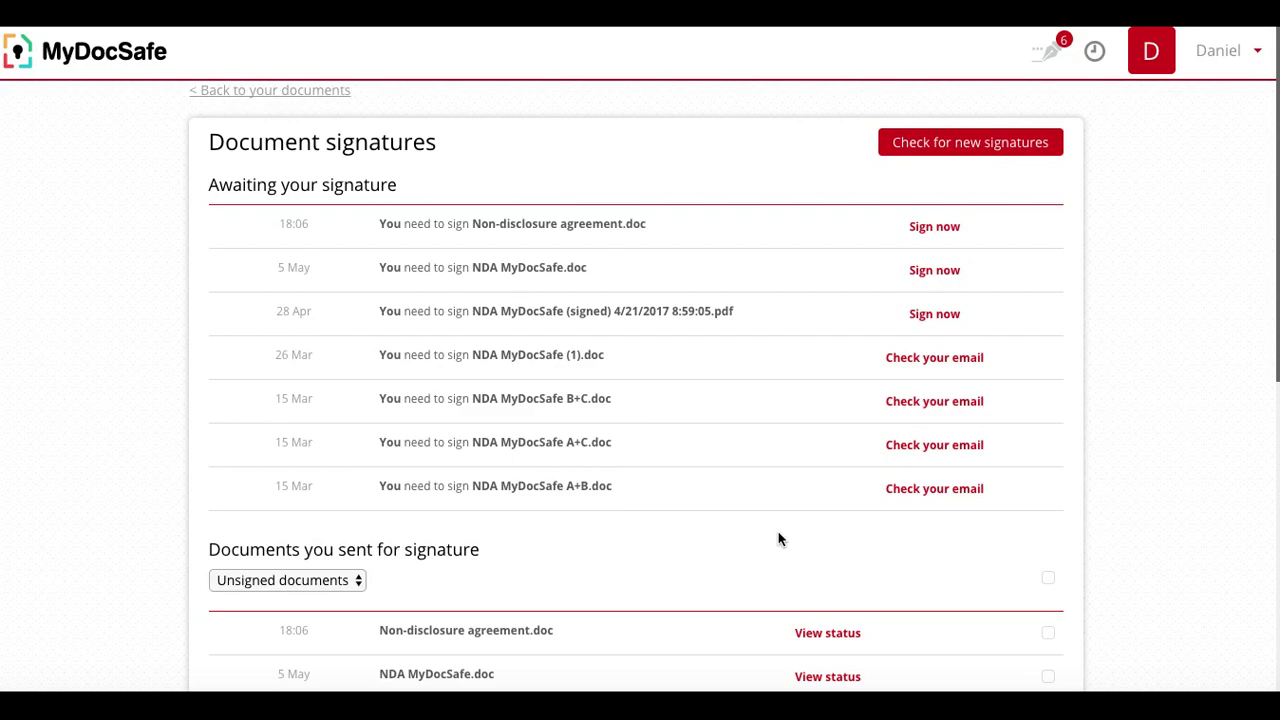
pyautogui.scroll(-2, 778, 531)
pyautogui.scroll(2, 767, 517)
pyautogui.click(935, 228)
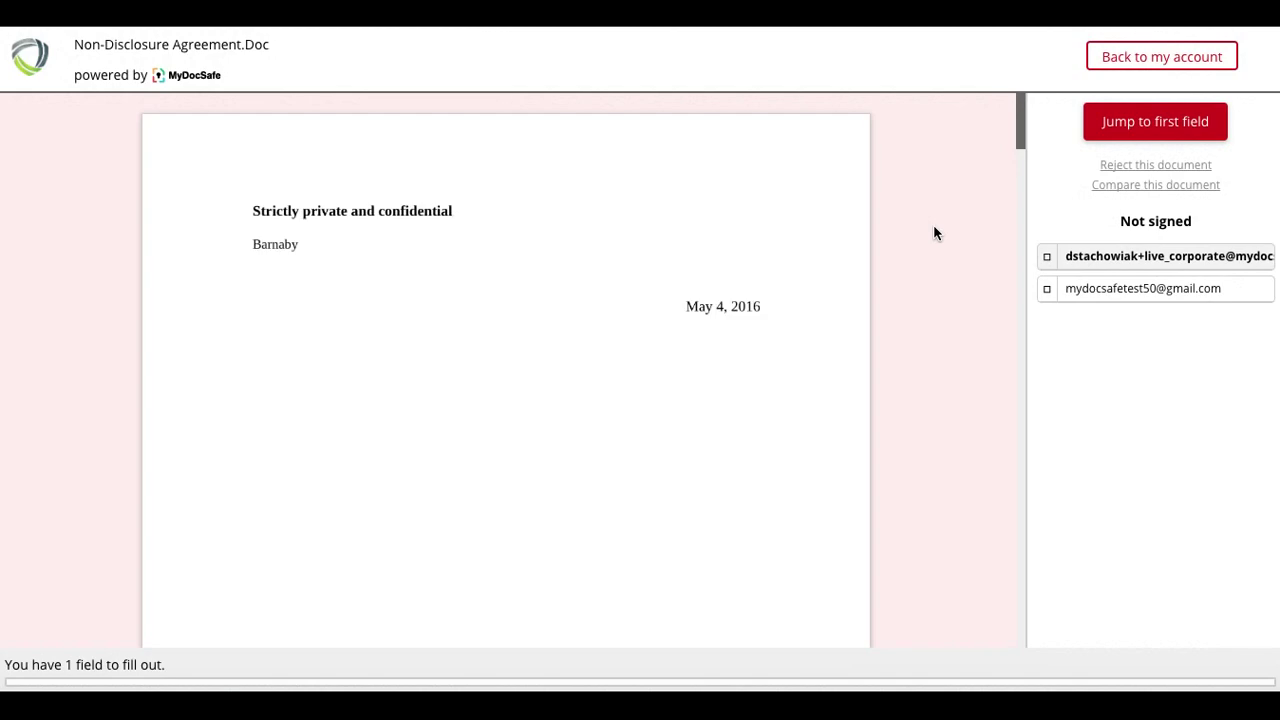
# - Sign the sender's field with the typed signature "erg egerg erg", submit the document and return to the account
pyautogui.click(1138, 126)
pyautogui.click(603, 162)
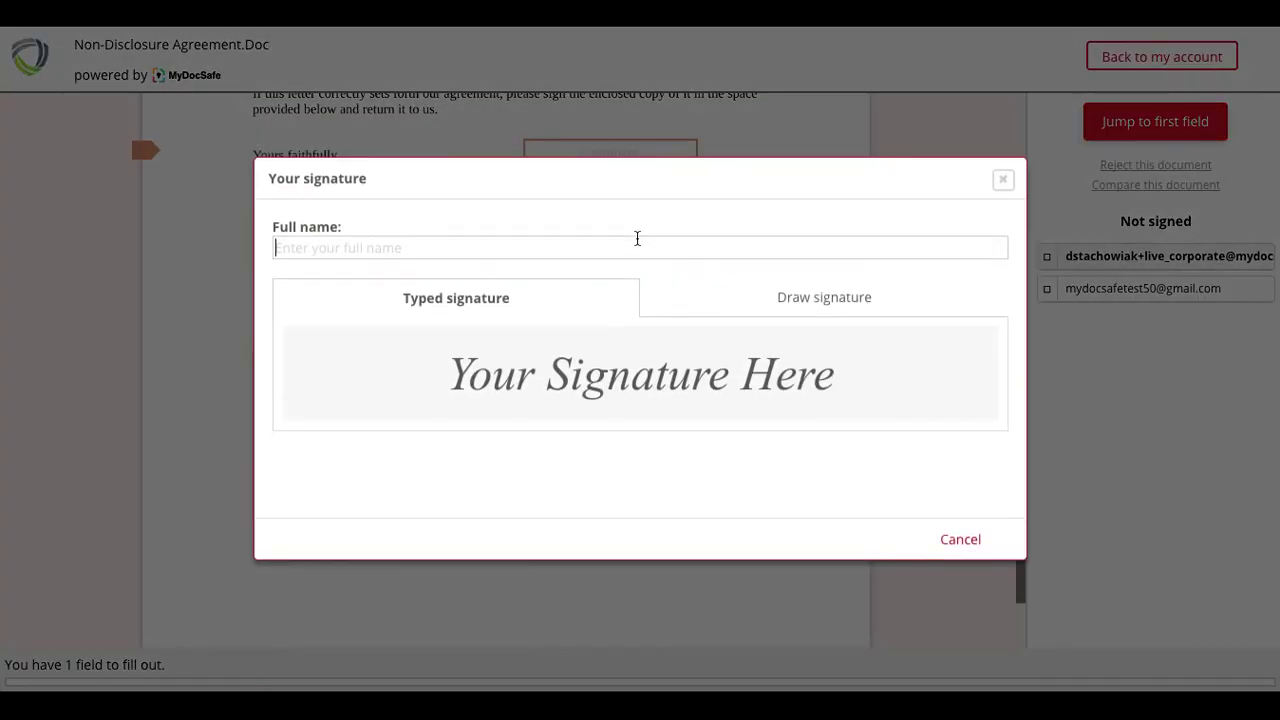
pyautogui.write('erg egerg erg')
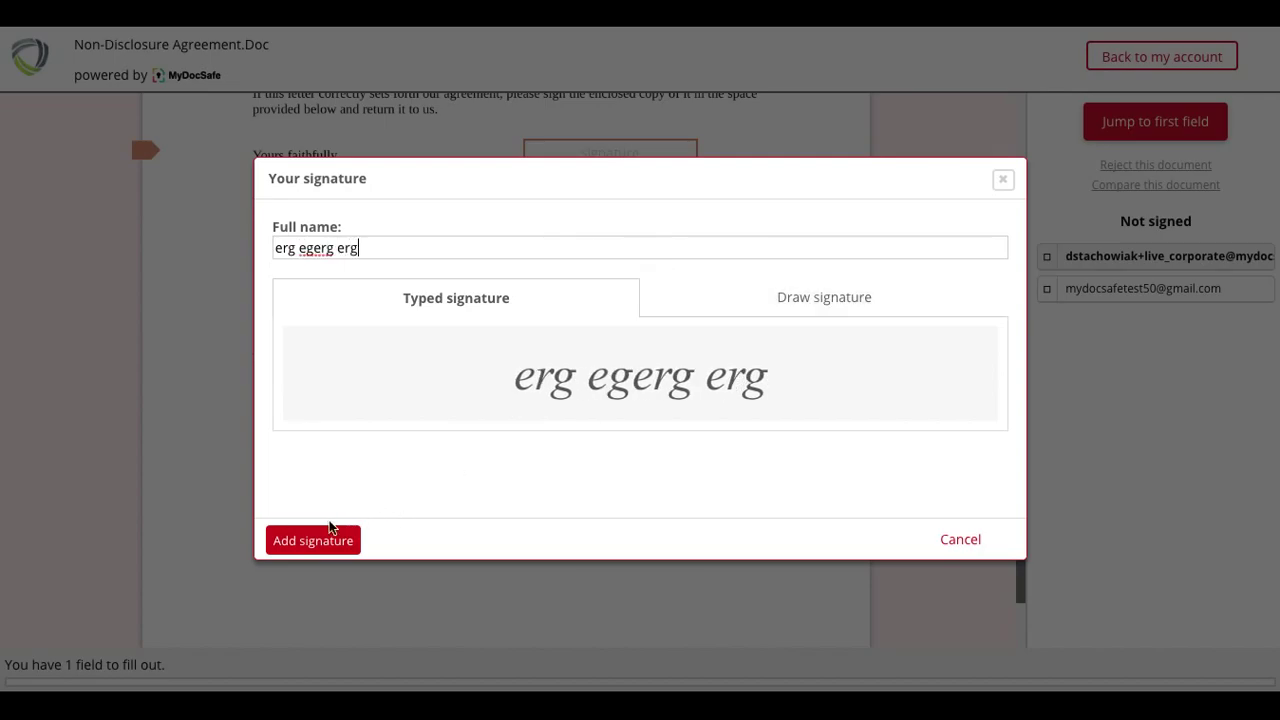
pyautogui.click(336, 530)
pyautogui.click(1163, 120)
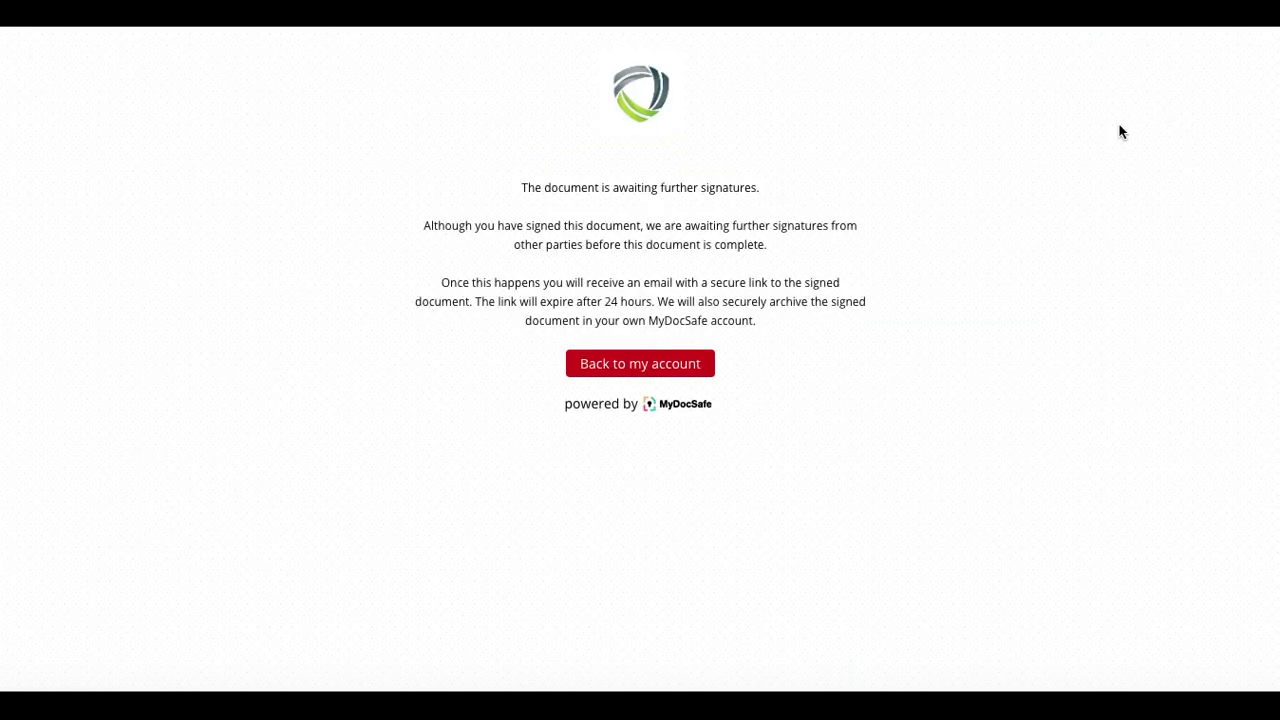
pyautogui.moveTo(523, 189); pyautogui.dragTo(783, 189)
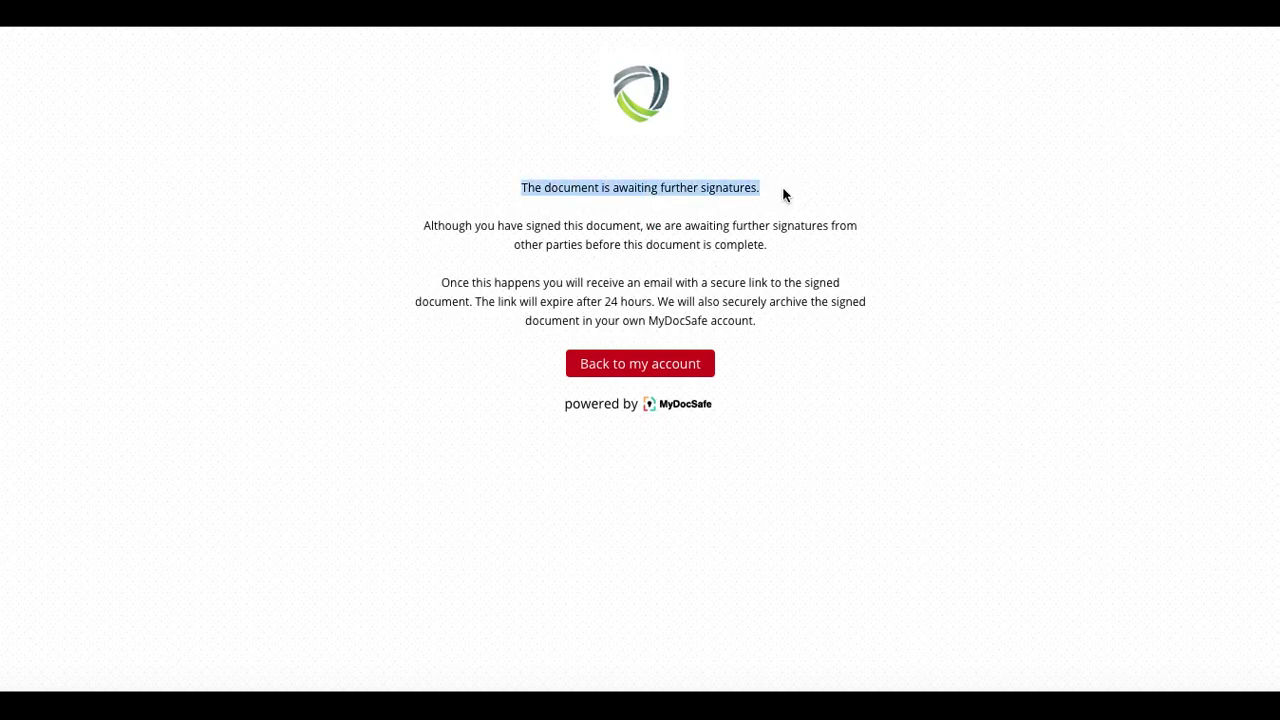
pyautogui.click(671, 366)
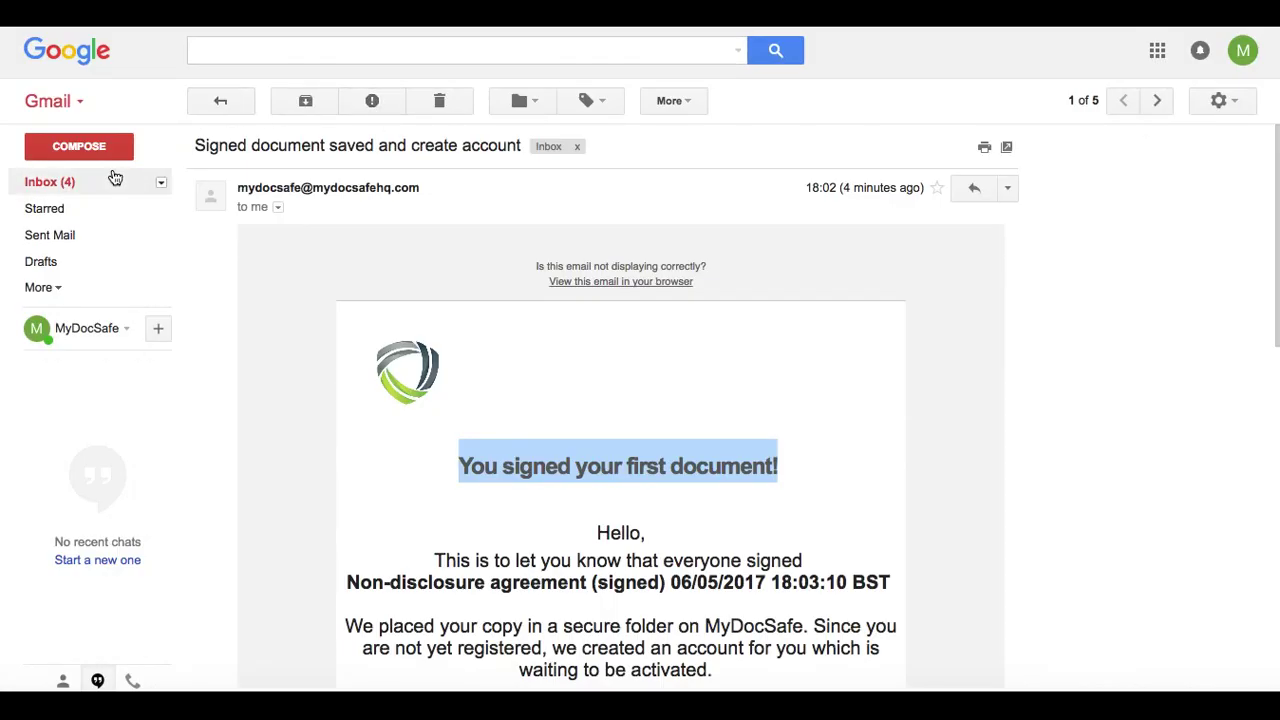
# - Switch to the signee's Gmail inbox and open the signing page from the newest "Please sign: Non-disclosure agreement by Demo Company Limited" email
pyautogui.click(115, 177)
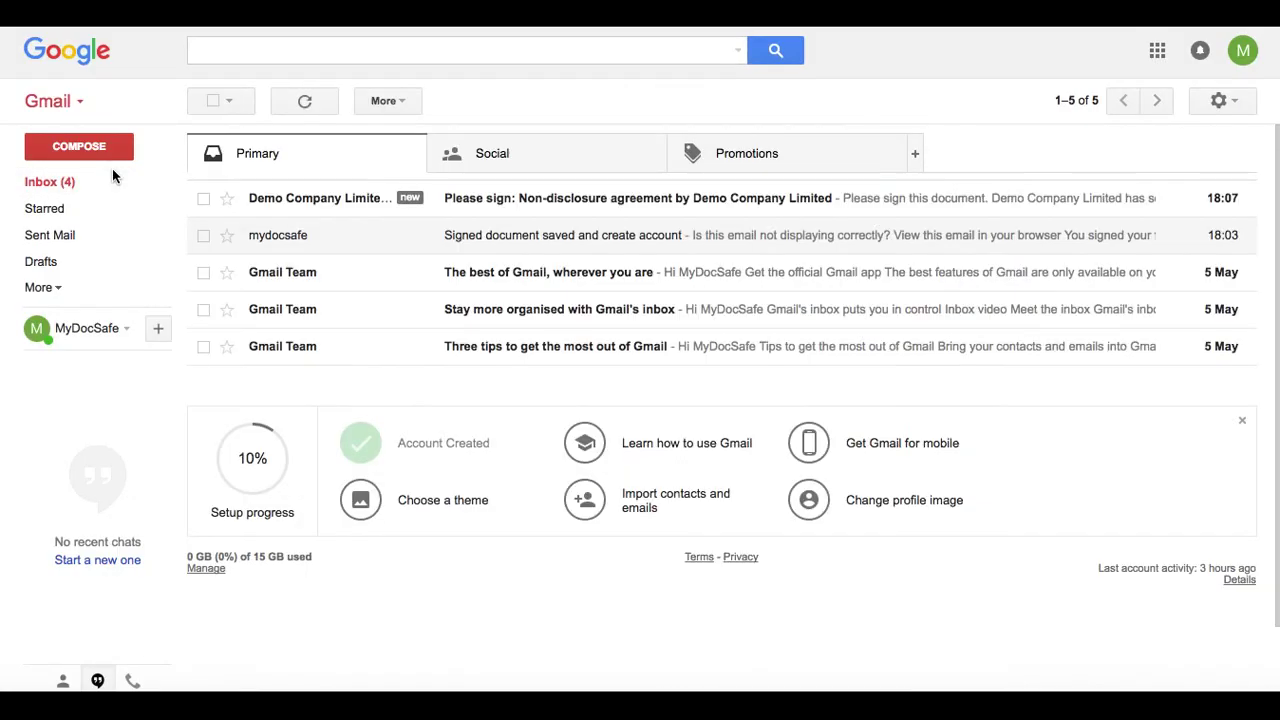
pyautogui.click(327, 200)
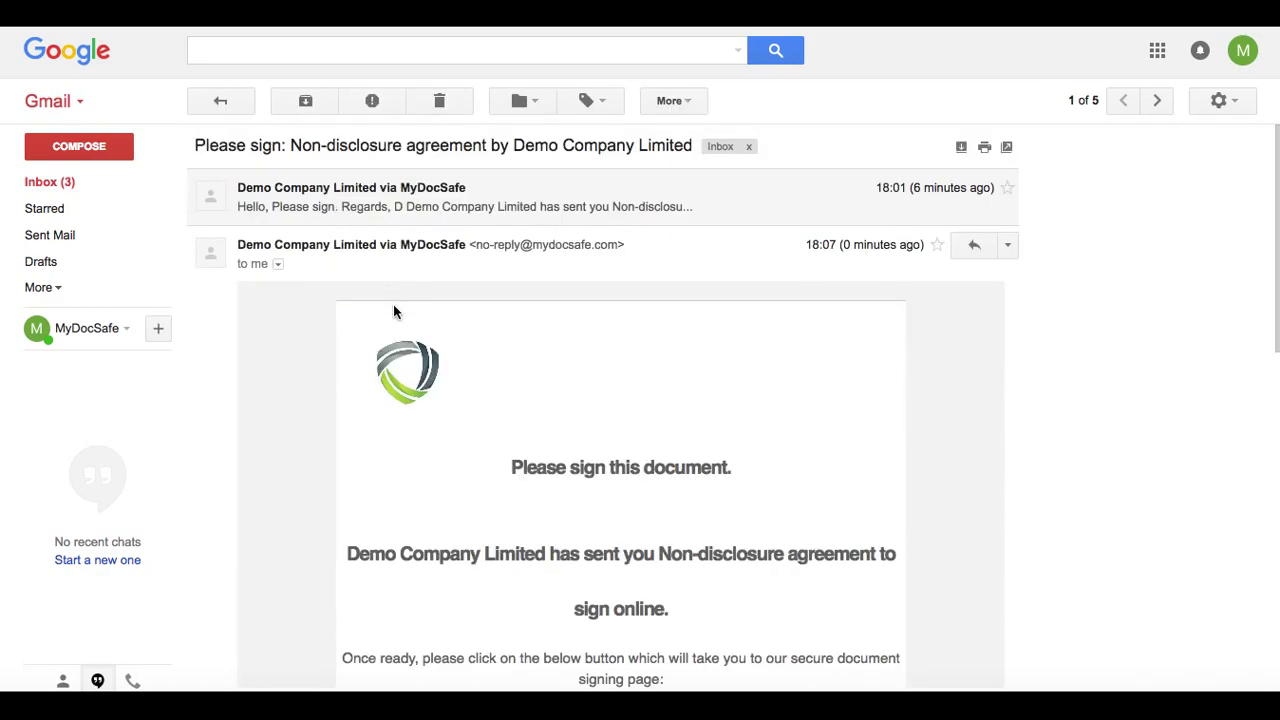
pyautogui.scroll(-3, 484, 363)
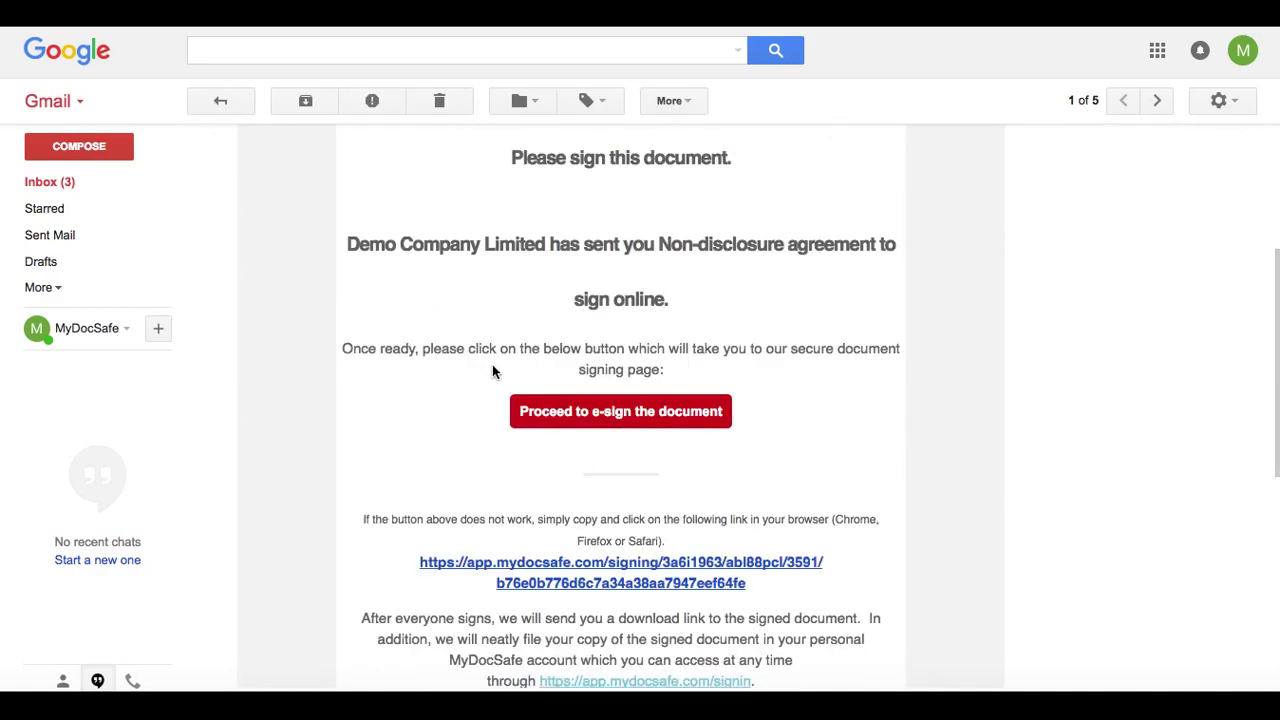
pyautogui.click(605, 415)
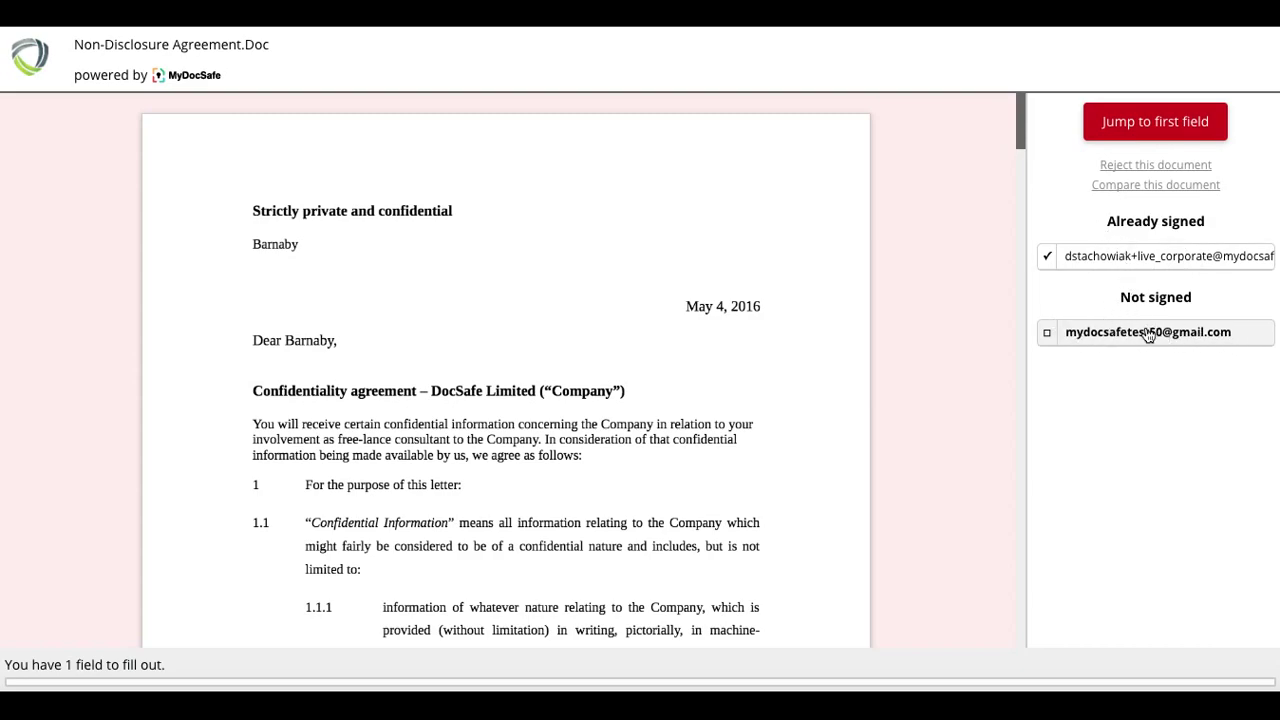
# - Add a hand-drawn signature to the second signer's field and submit the document
pyautogui.click(1134, 124)
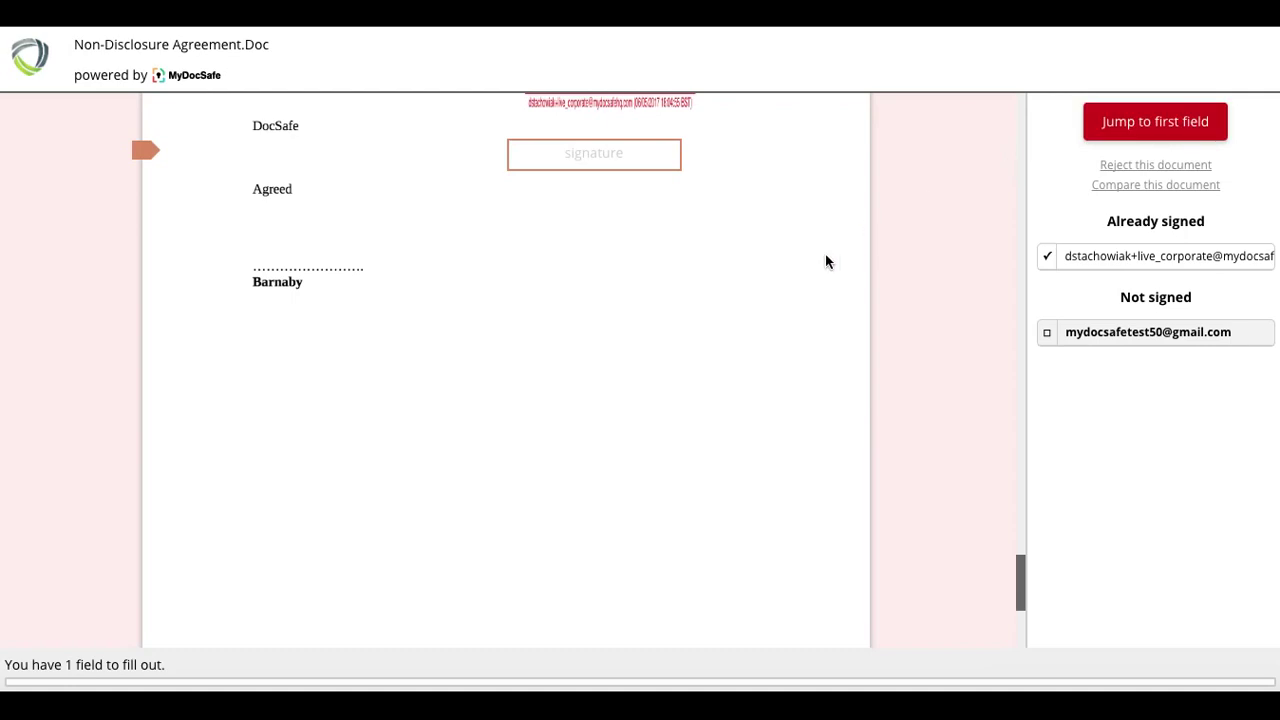
pyautogui.scroll(1, 760, 264)
pyautogui.click(576, 265)
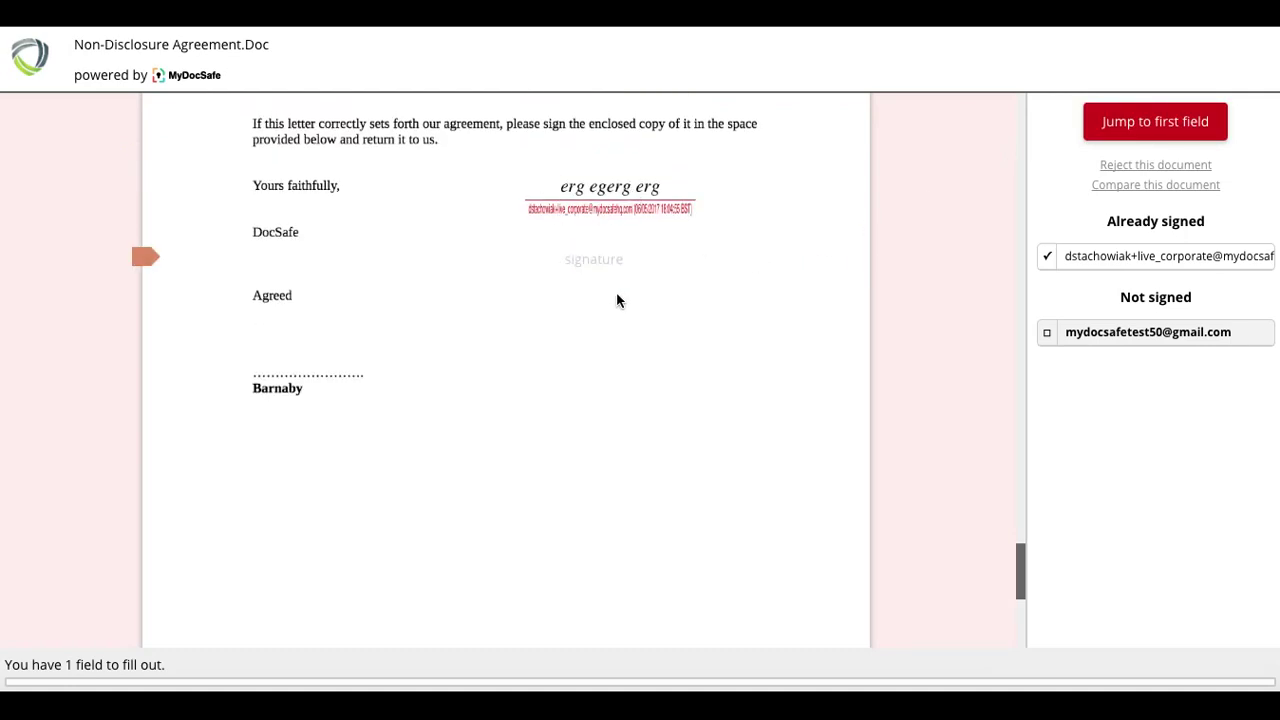
pyautogui.click(827, 307)
pyautogui.moveTo(339, 430)
pyautogui.mouseDown()
pyautogui.moveTo(385, 398)
pyautogui.moveTo(881, 398)
pyautogui.mouseUp()
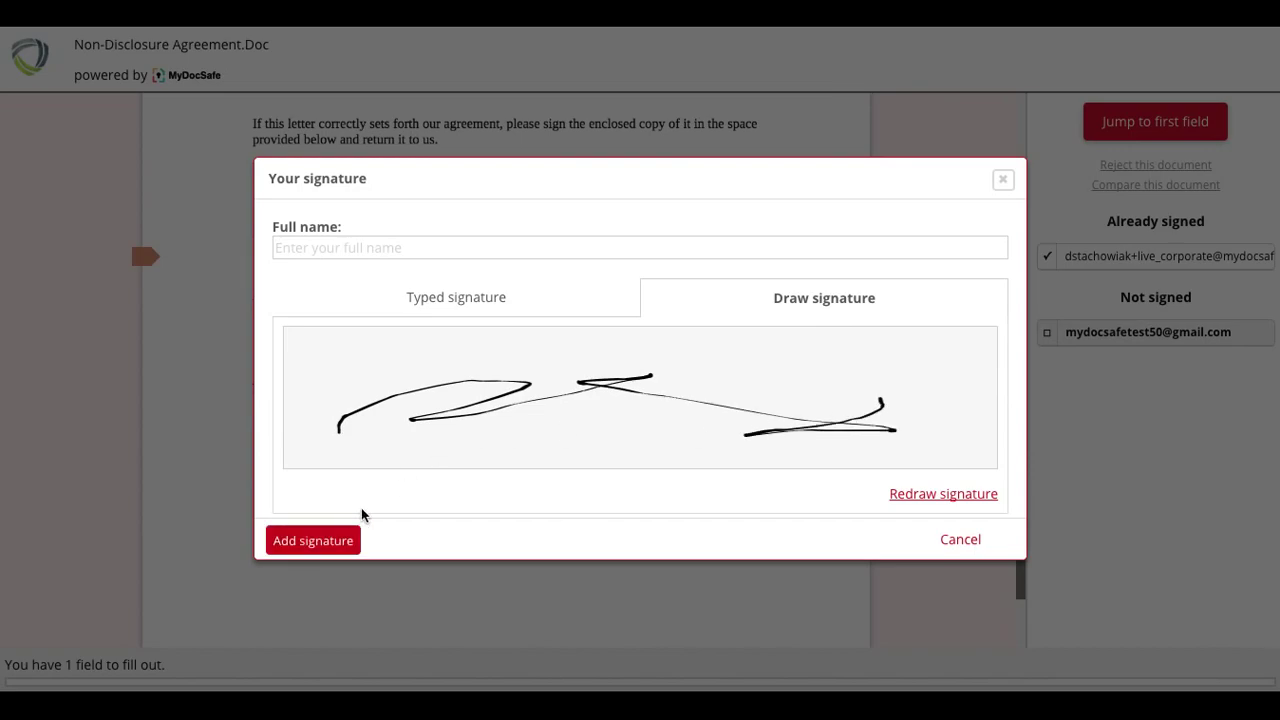
pyautogui.click(313, 541)
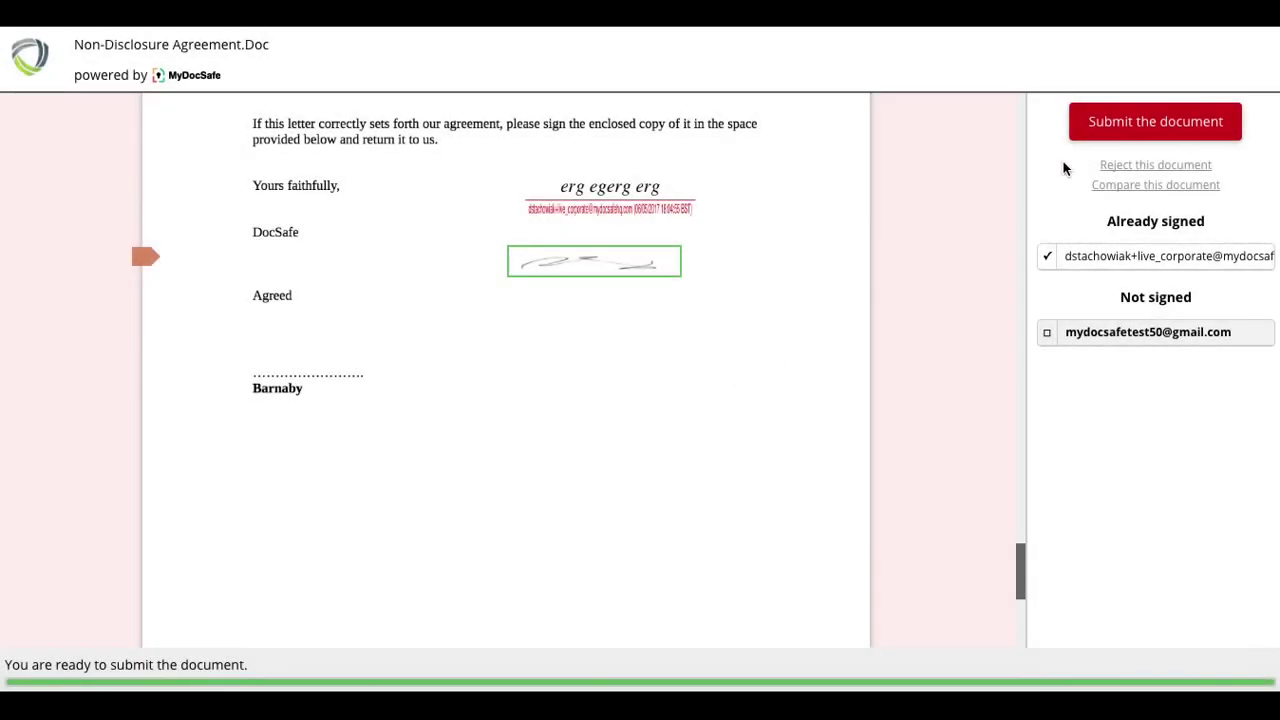
pyautogui.click(1168, 121)
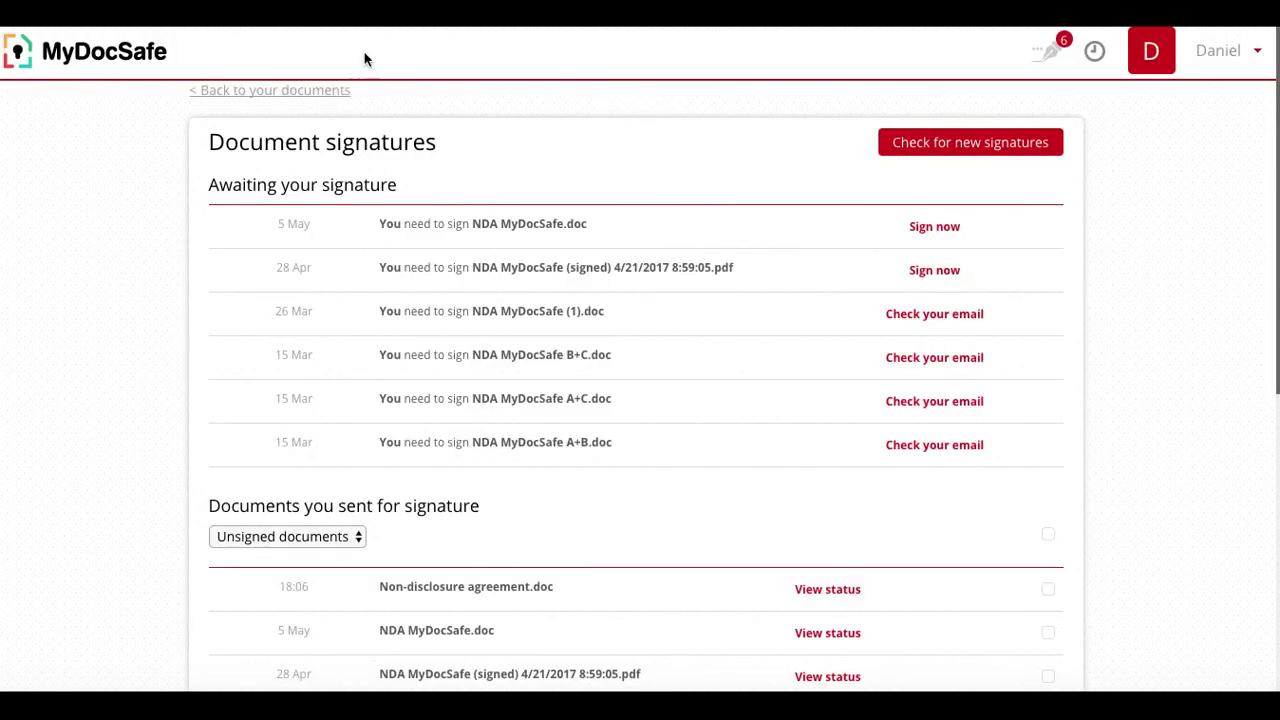
# - Return to the company's documents and open Non-disclosure agreement (signed) 06/05/2017 18:08:02 BST.pdf
pyautogui.click(278, 92)
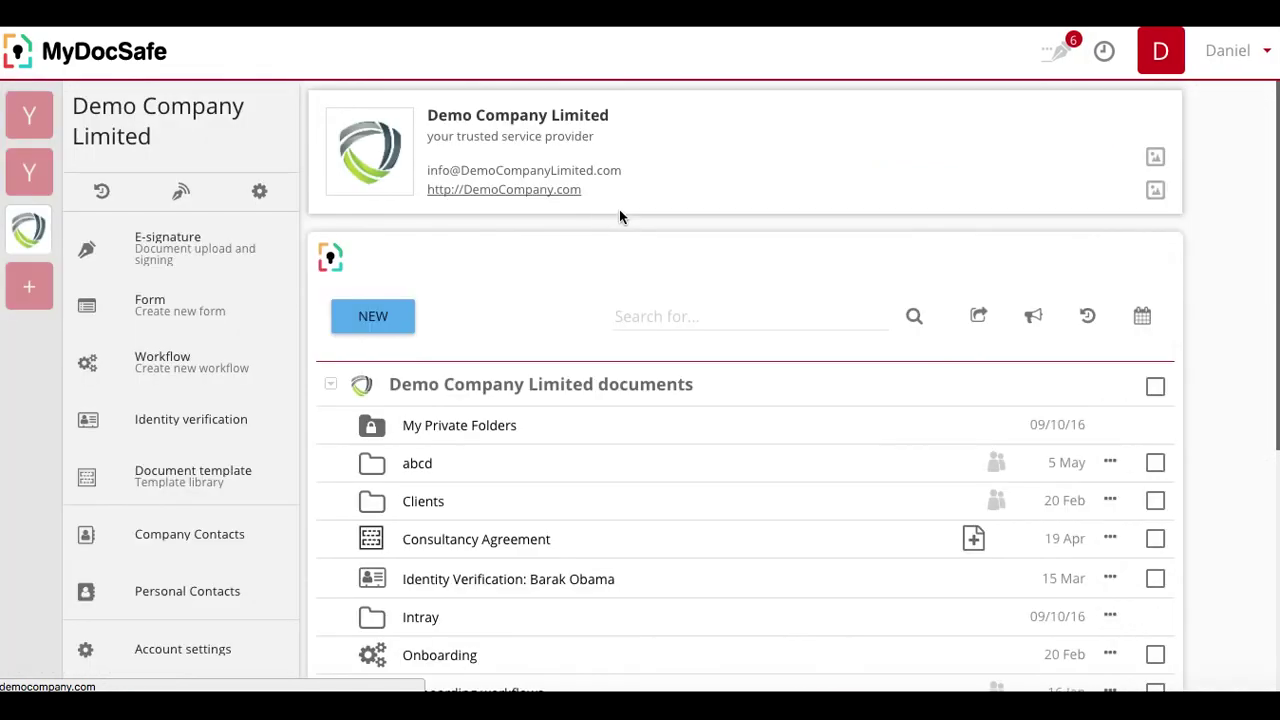
pyautogui.scroll(-5, 640, 220)
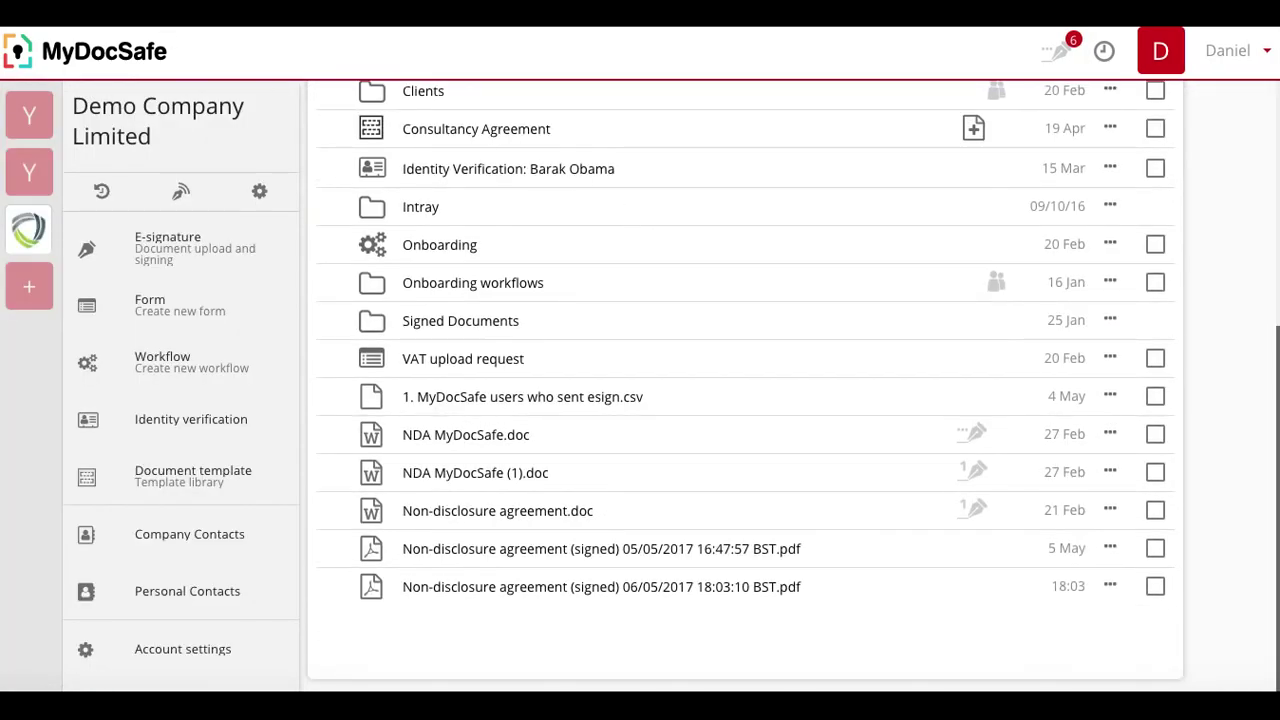
pyautogui.scroll(-5, 590, 275)
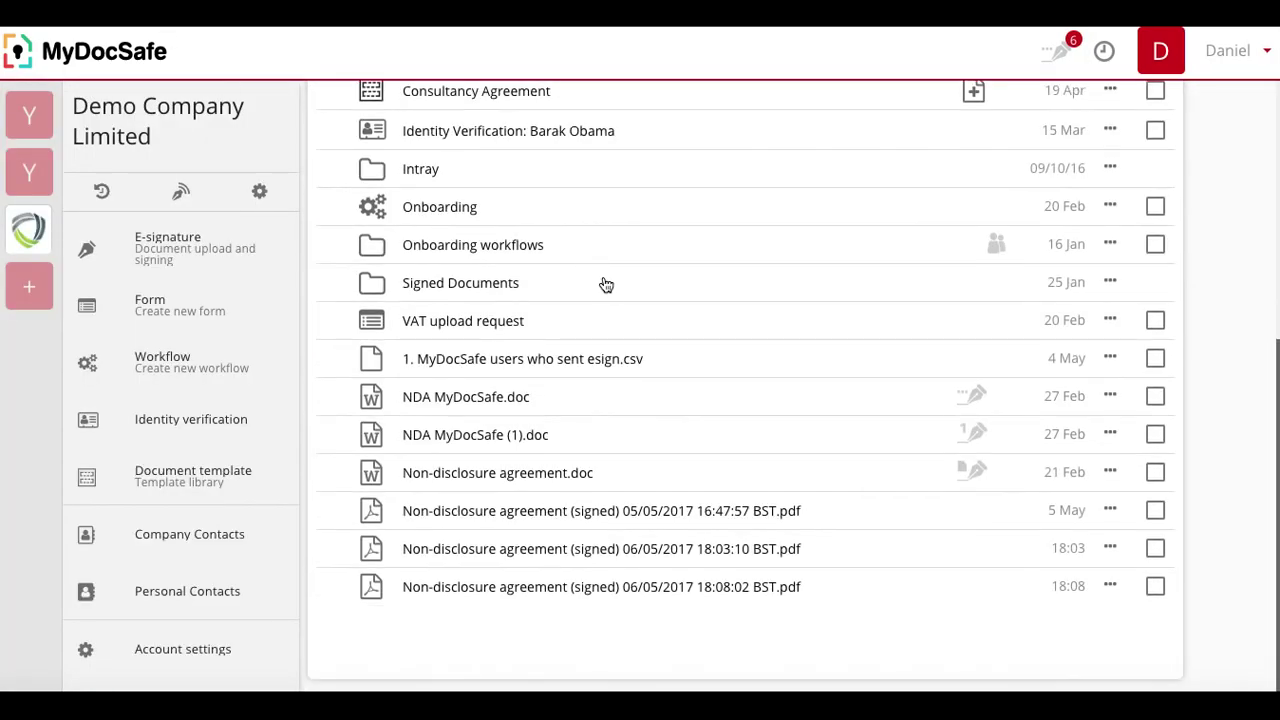
pyautogui.click(679, 590)
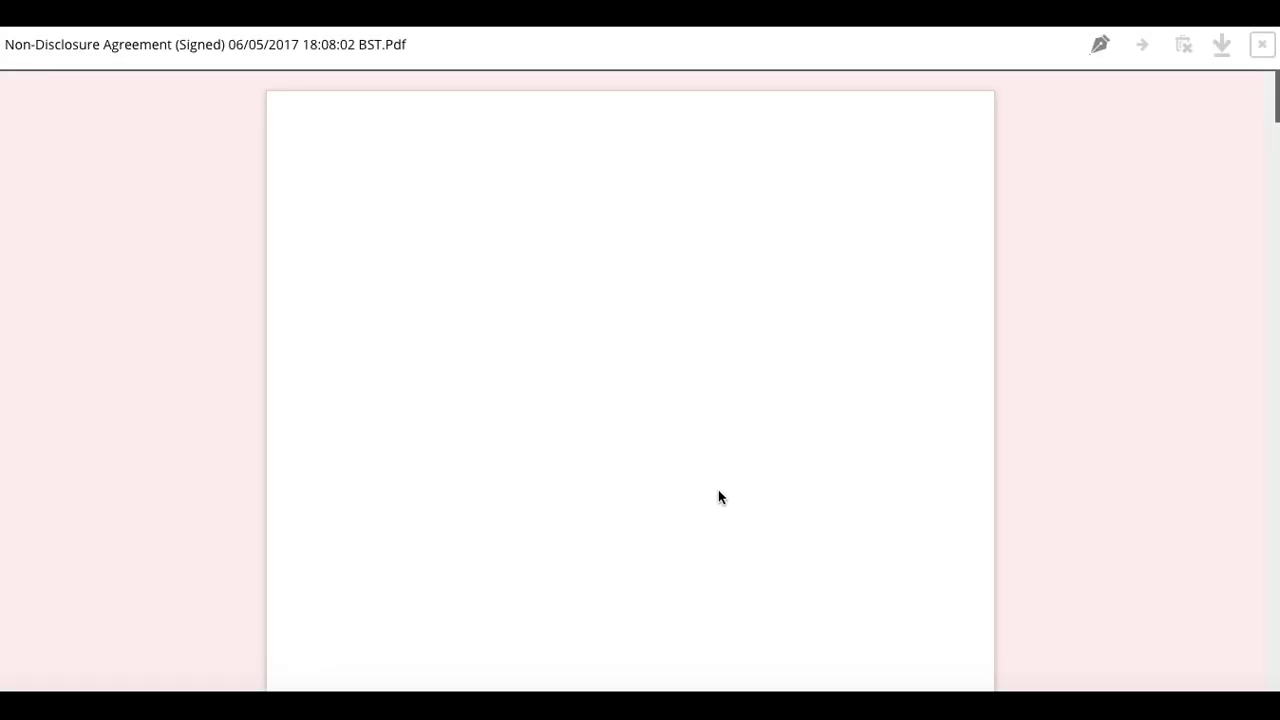
# - Examine the signed agreement's signatures, technical details, event log, summary and verification QR code, and return to the documents list
pyautogui.scroll(-15, 718, 497)
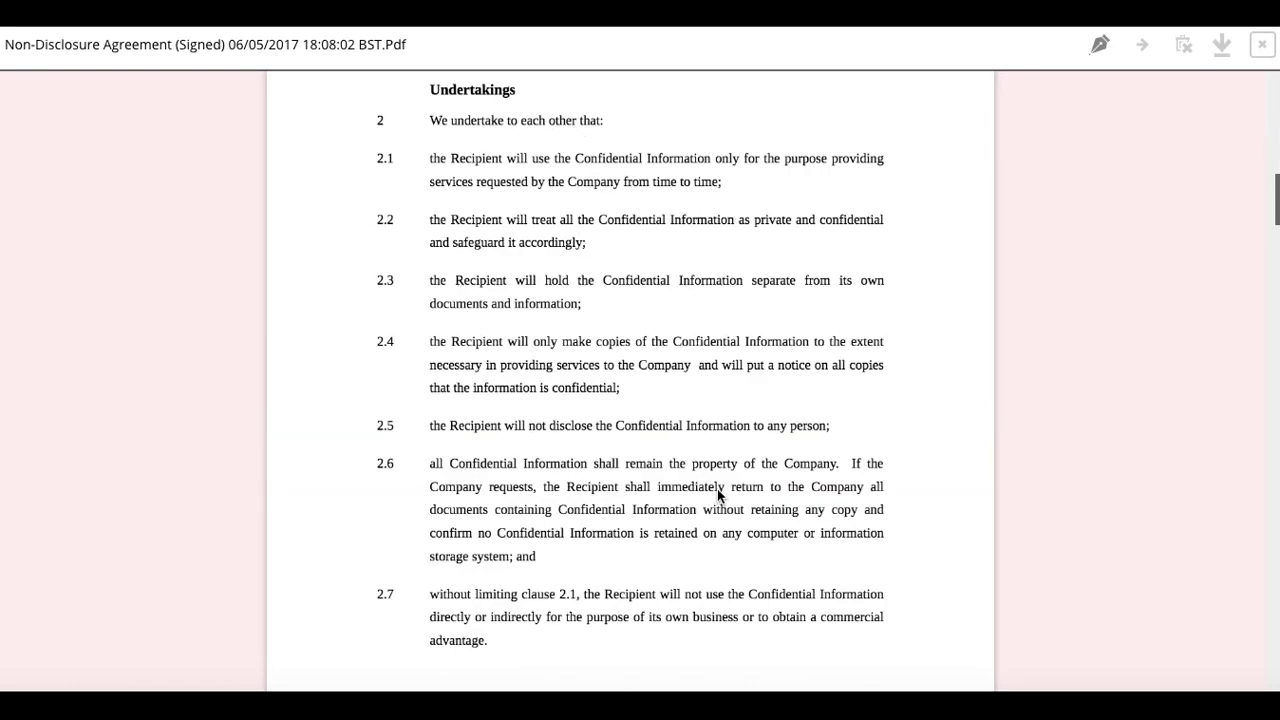
pyautogui.scroll(1, 718, 497)
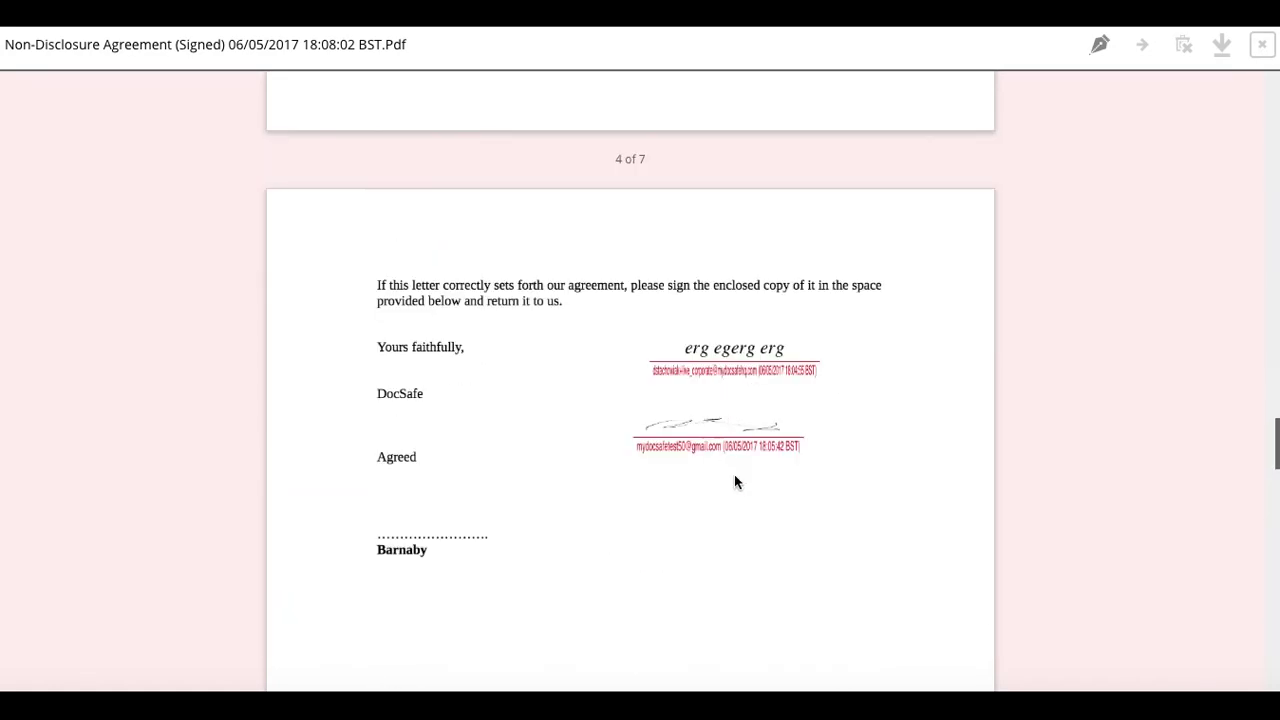
pyautogui.scroll(-12, 729, 464)
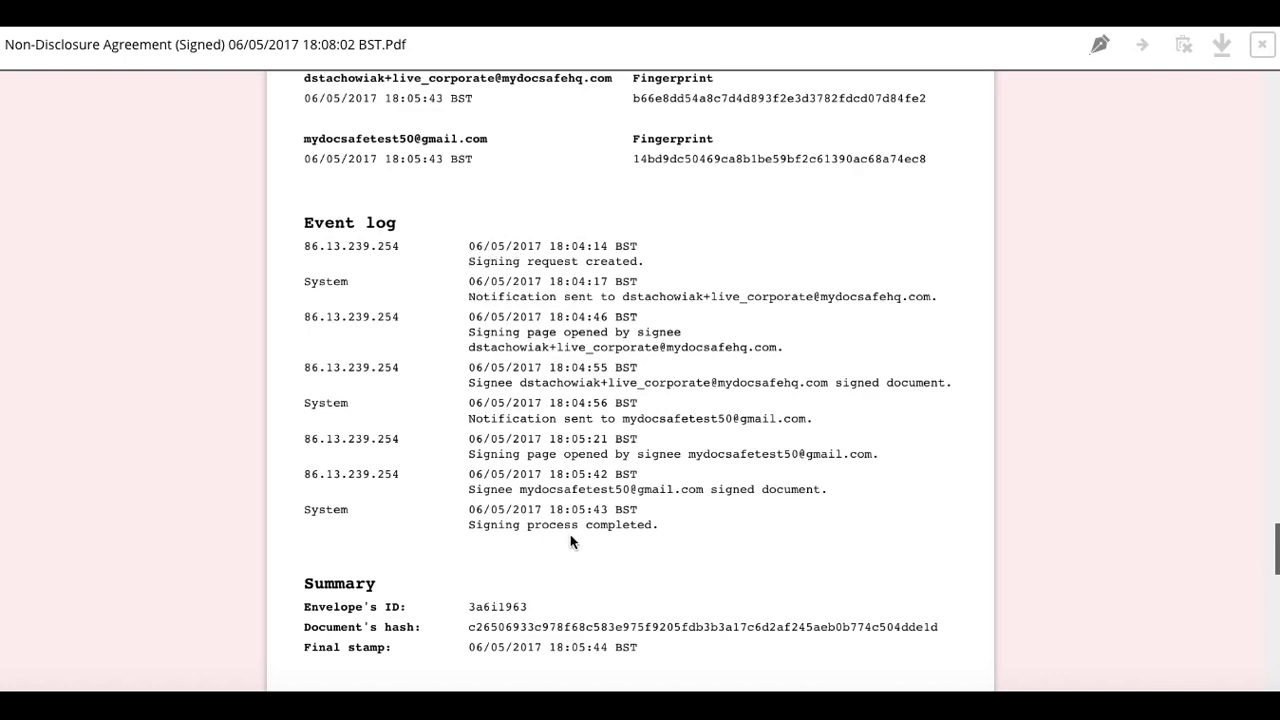
pyautogui.scroll(1, 573, 541)
pyautogui.scroll(2, 575, 541)
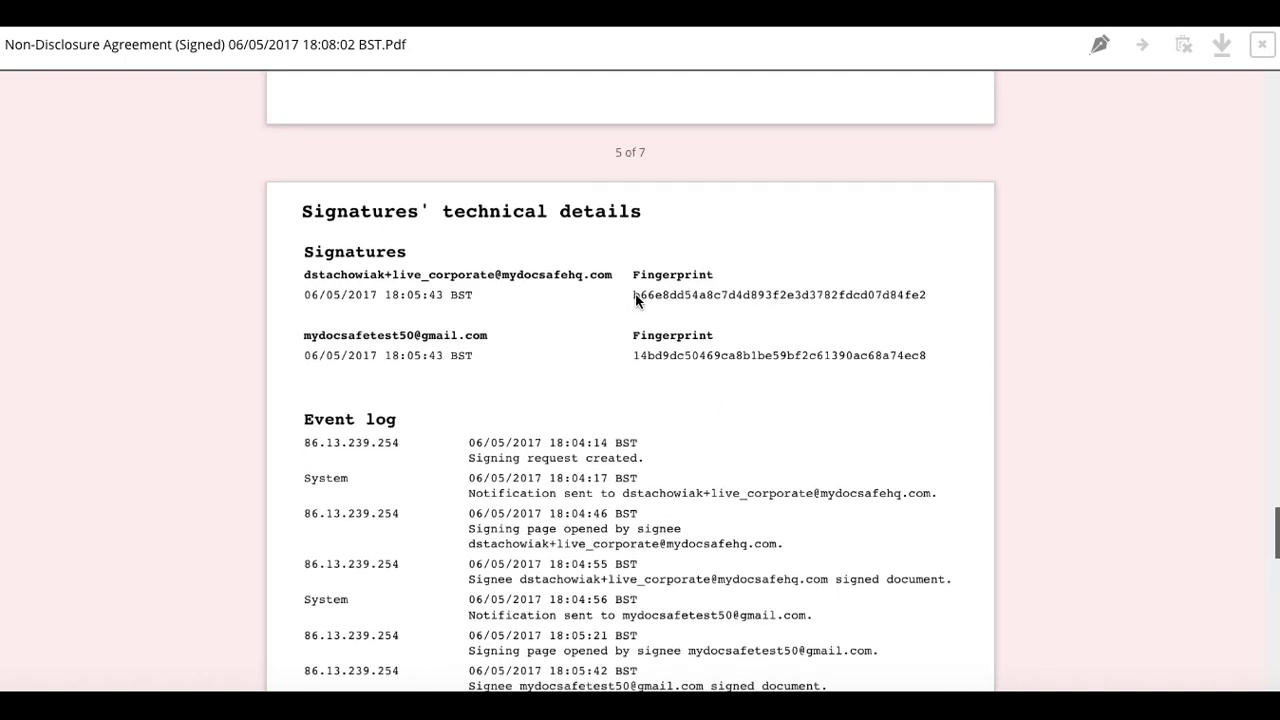
pyautogui.scroll(-6, 684, 490)
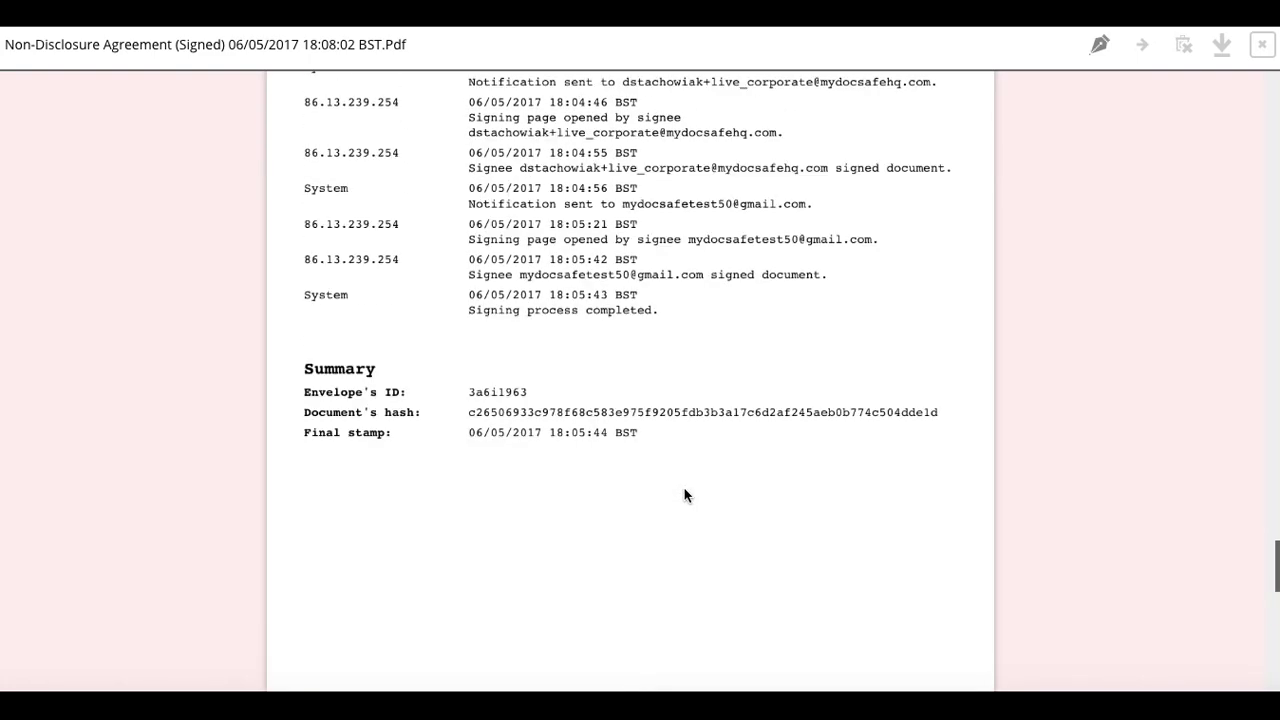
pyautogui.scroll(2, 684, 495)
pyautogui.scroll(-4, 686, 491)
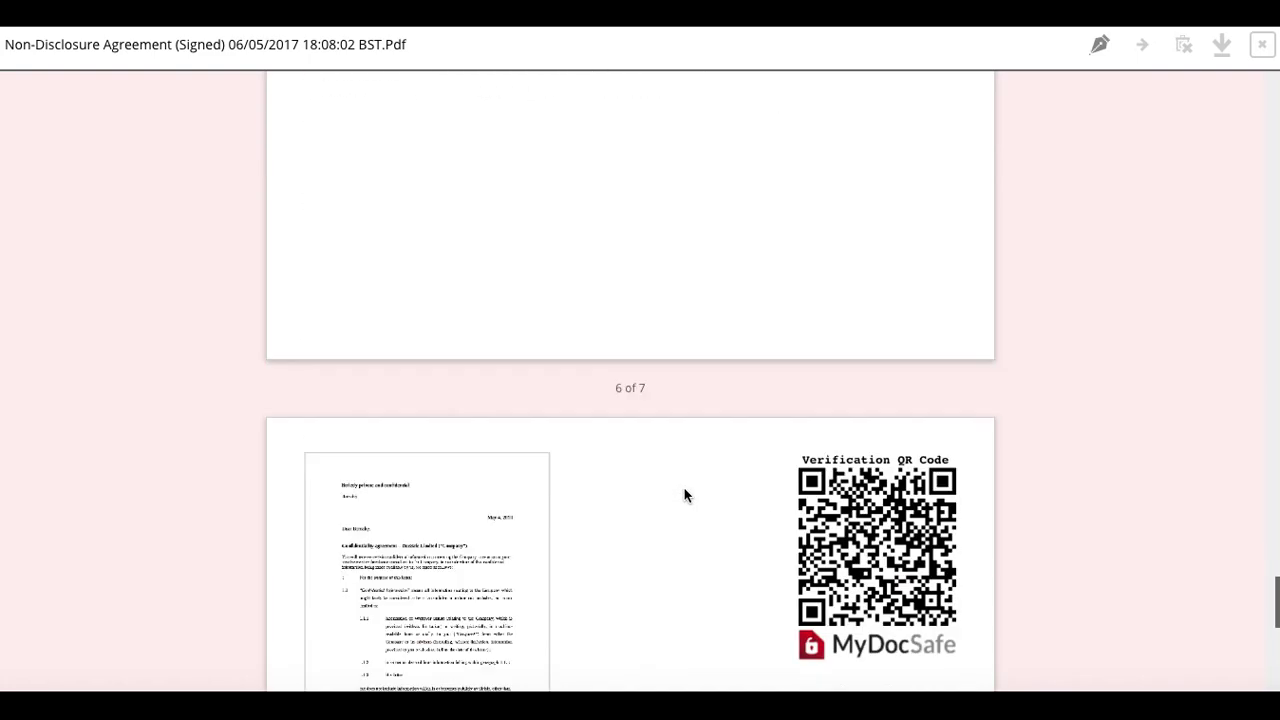
pyautogui.scroll(8, 686, 491)
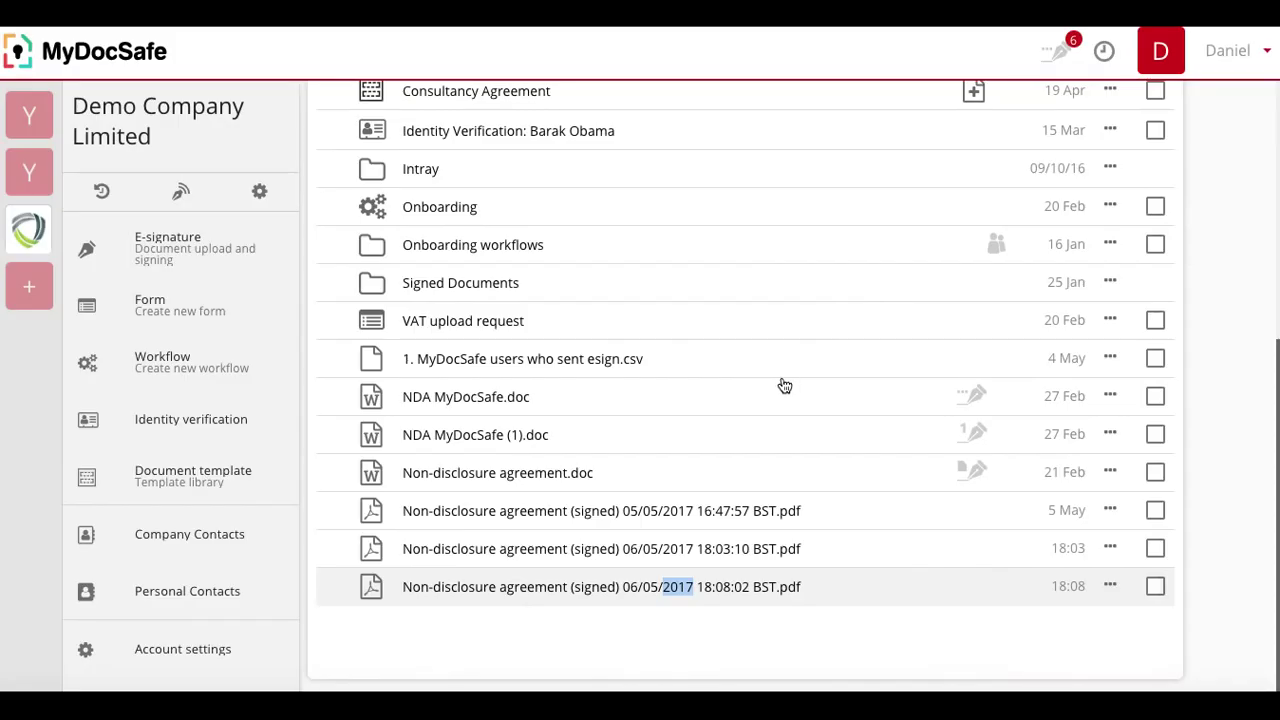
# - Start sending Non-disclosure agreement.doc for signing, adding the test recipient's email and the sender's own account as signees
pyautogui.scroll(1, 785, 386)
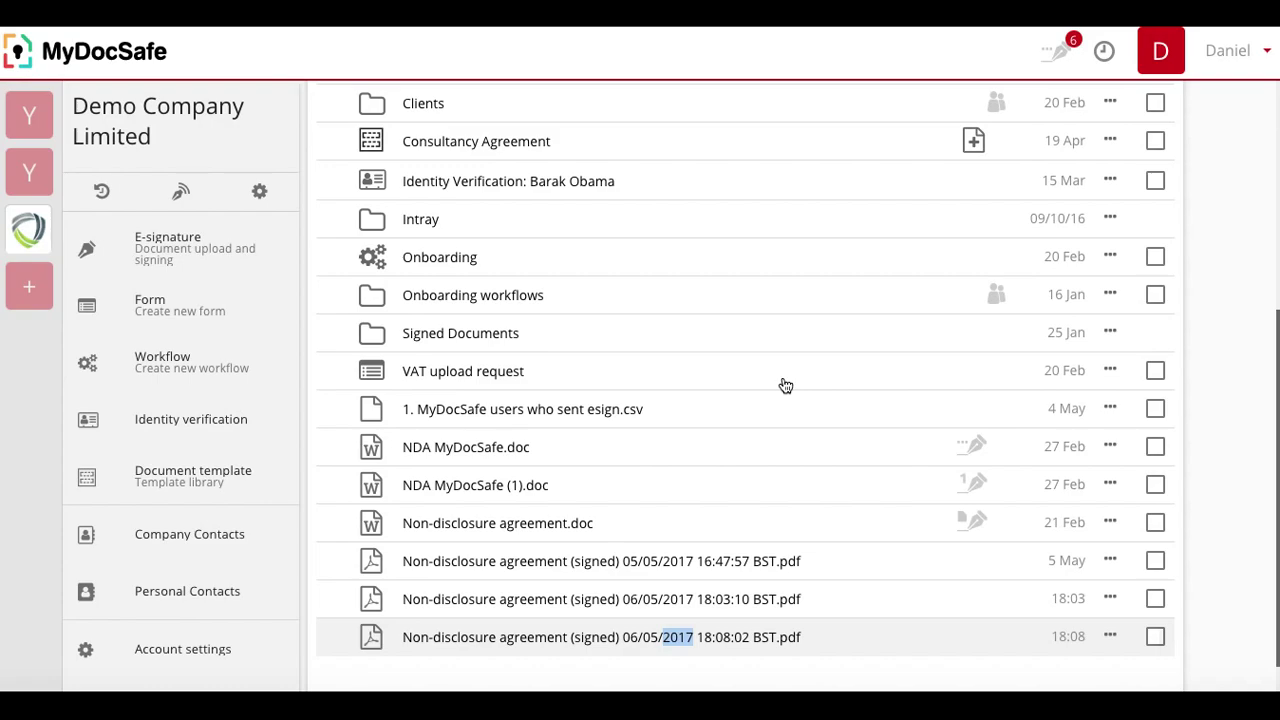
pyautogui.click(720, 531)
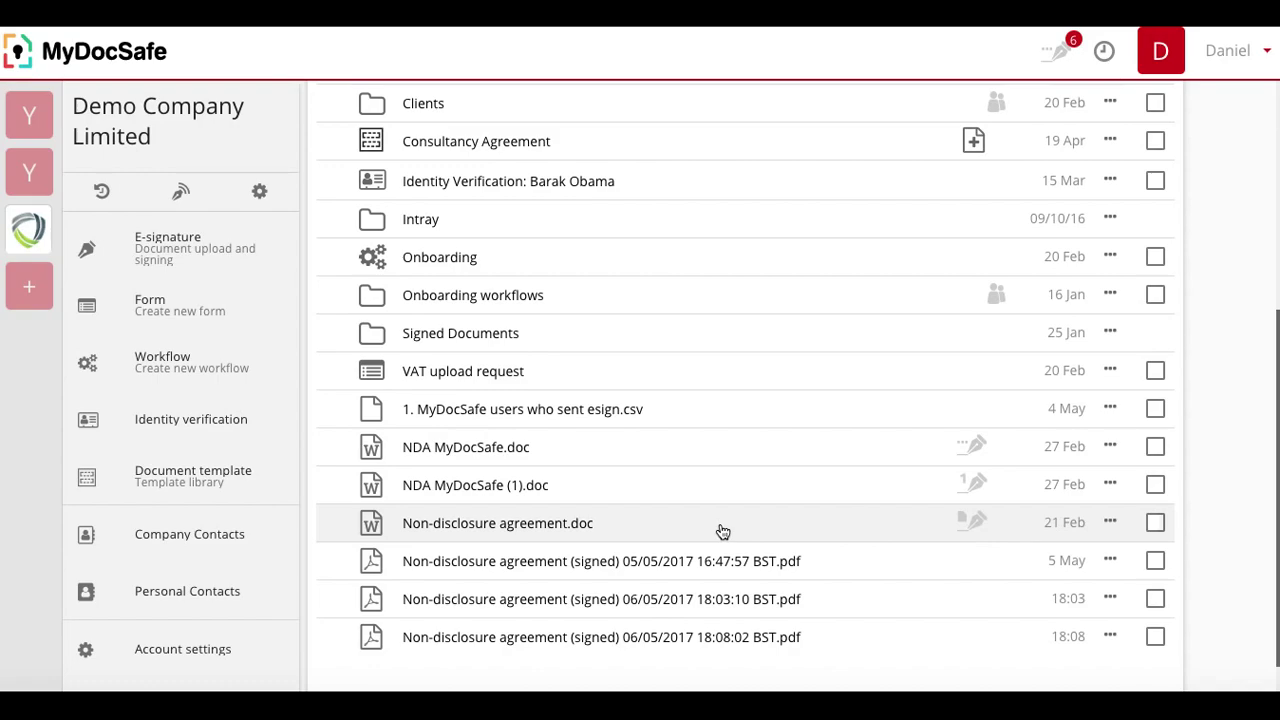
pyautogui.rightClick(724, 530)
pyautogui.click(826, 208)
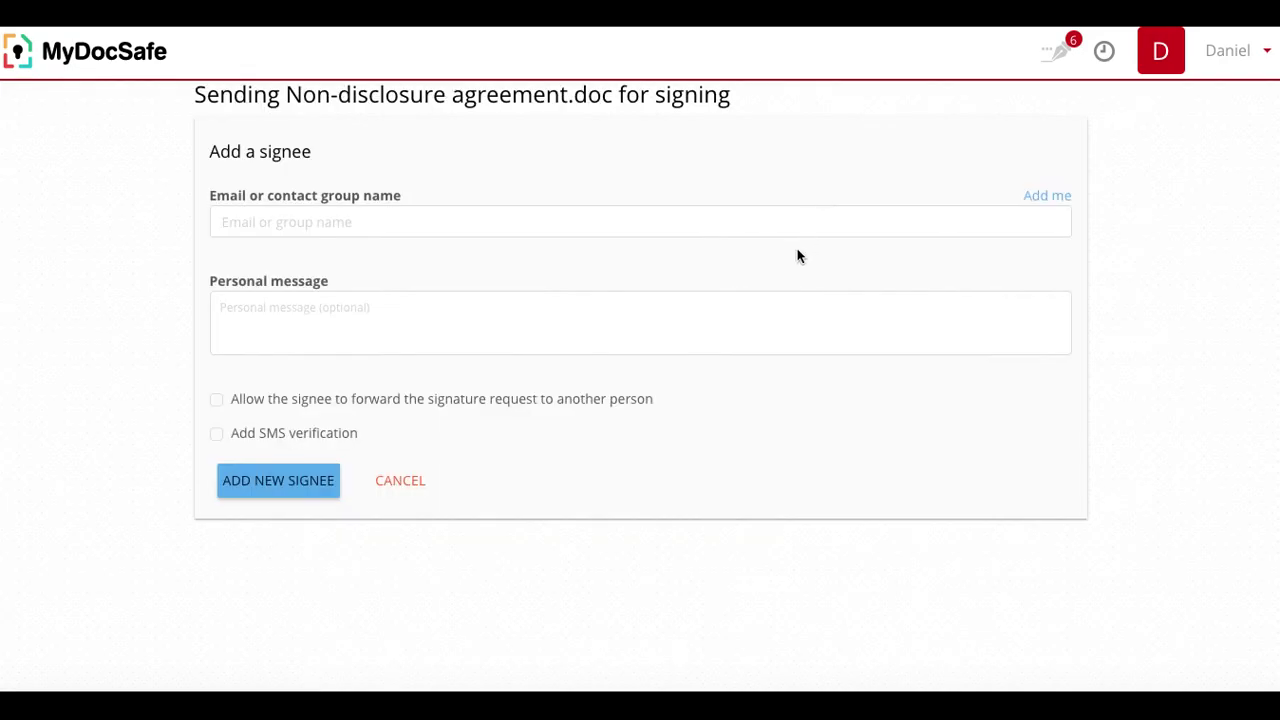
pyautogui.click(500, 226)
pyautogui.write('my')
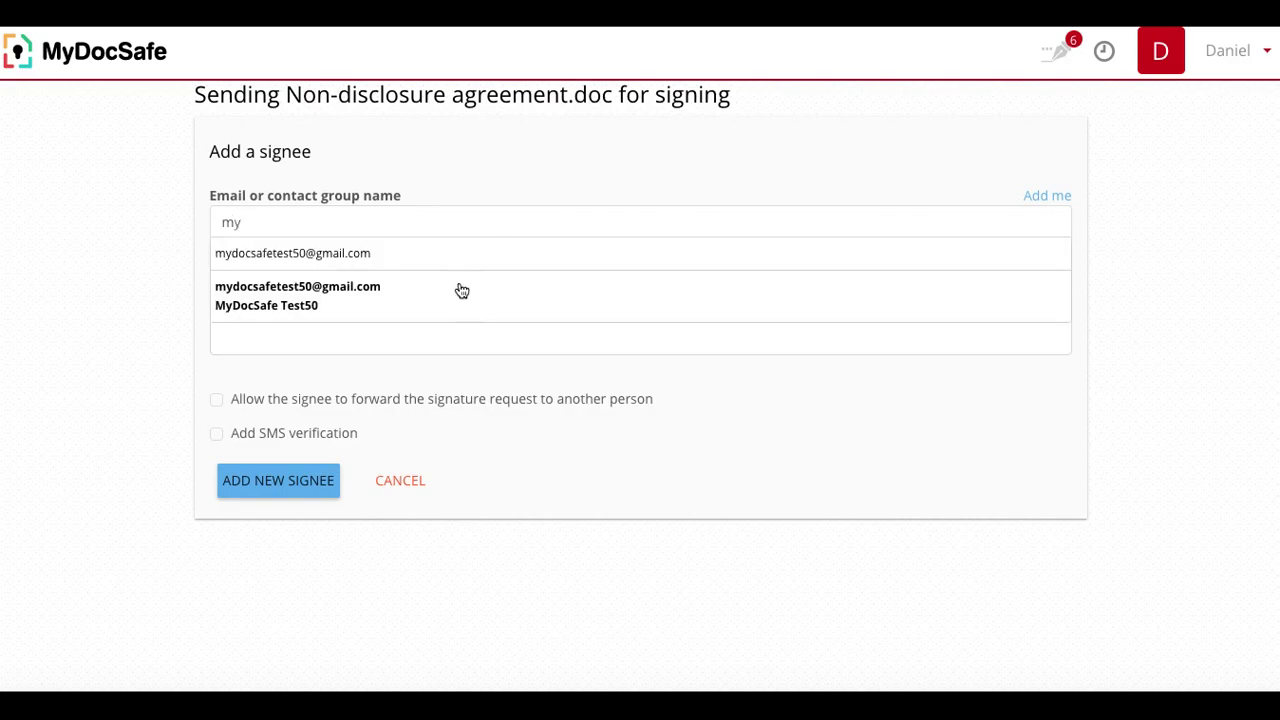
pyautogui.click(457, 290)
pyautogui.click(303, 481)
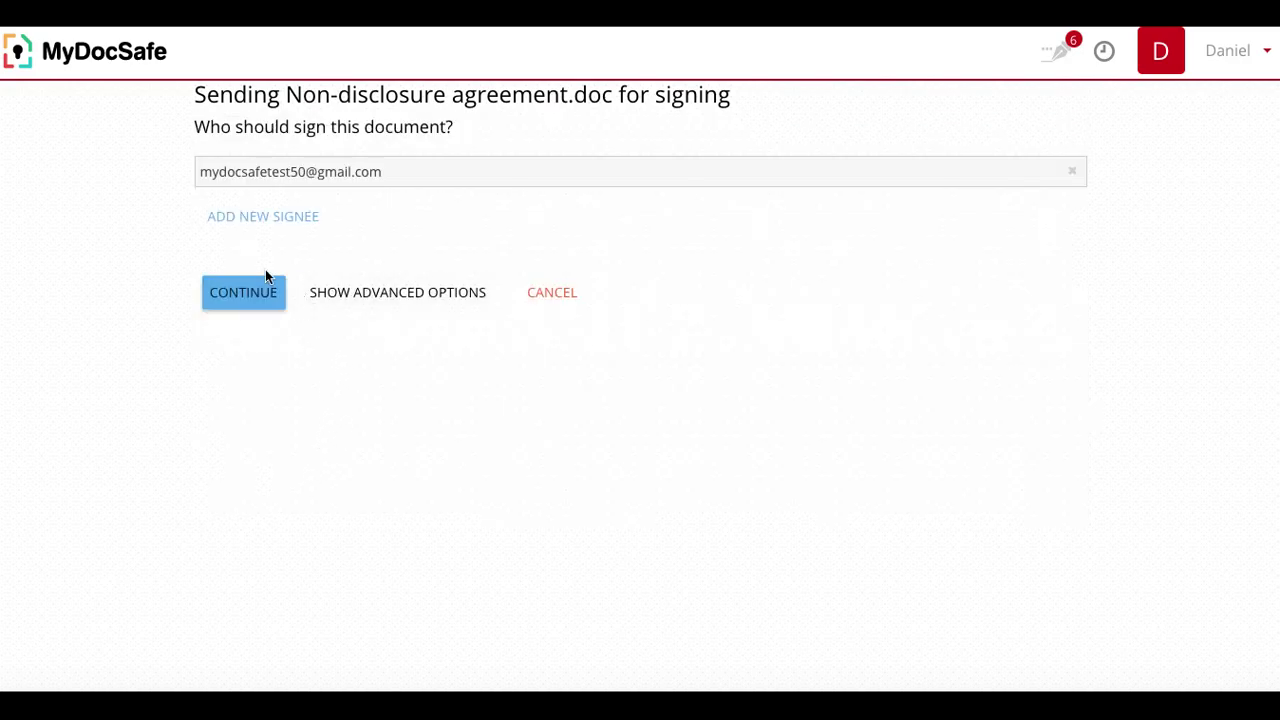
pyautogui.click(277, 218)
pyautogui.click(1056, 200)
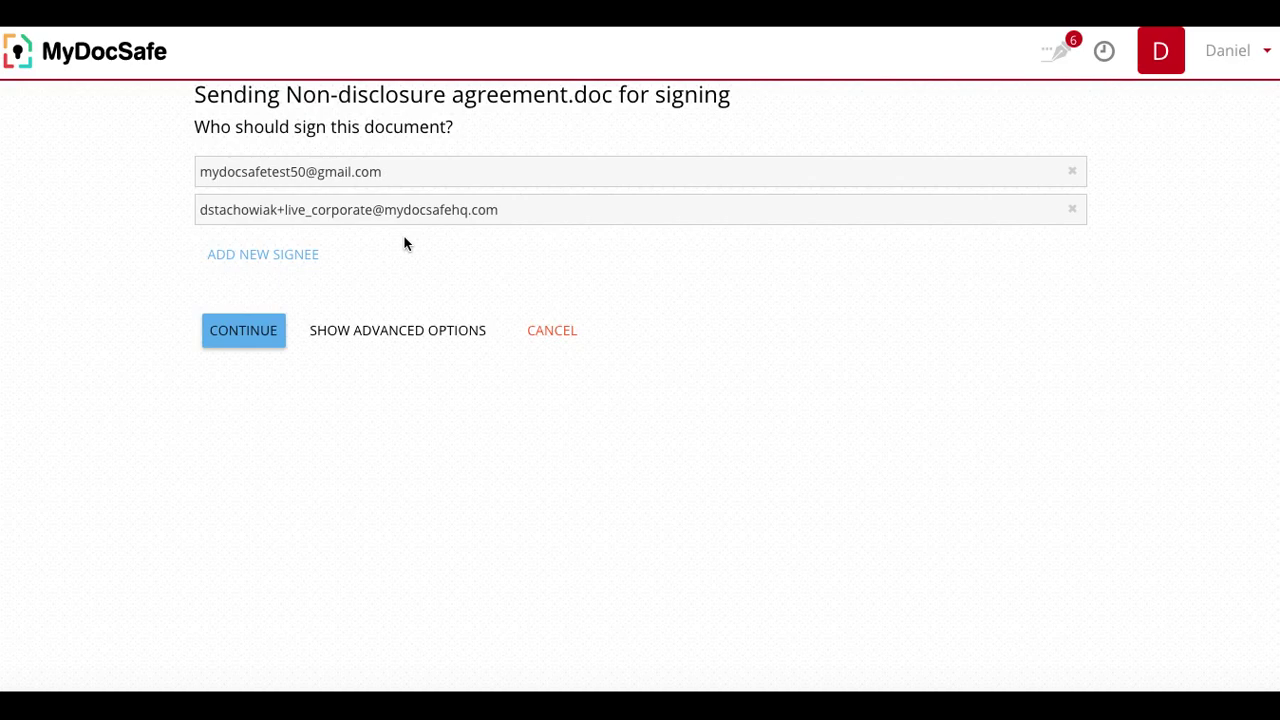
# - Enable sending the document in bulk to all members in the advanced options and continue to field placement
pyautogui.click(391, 339)
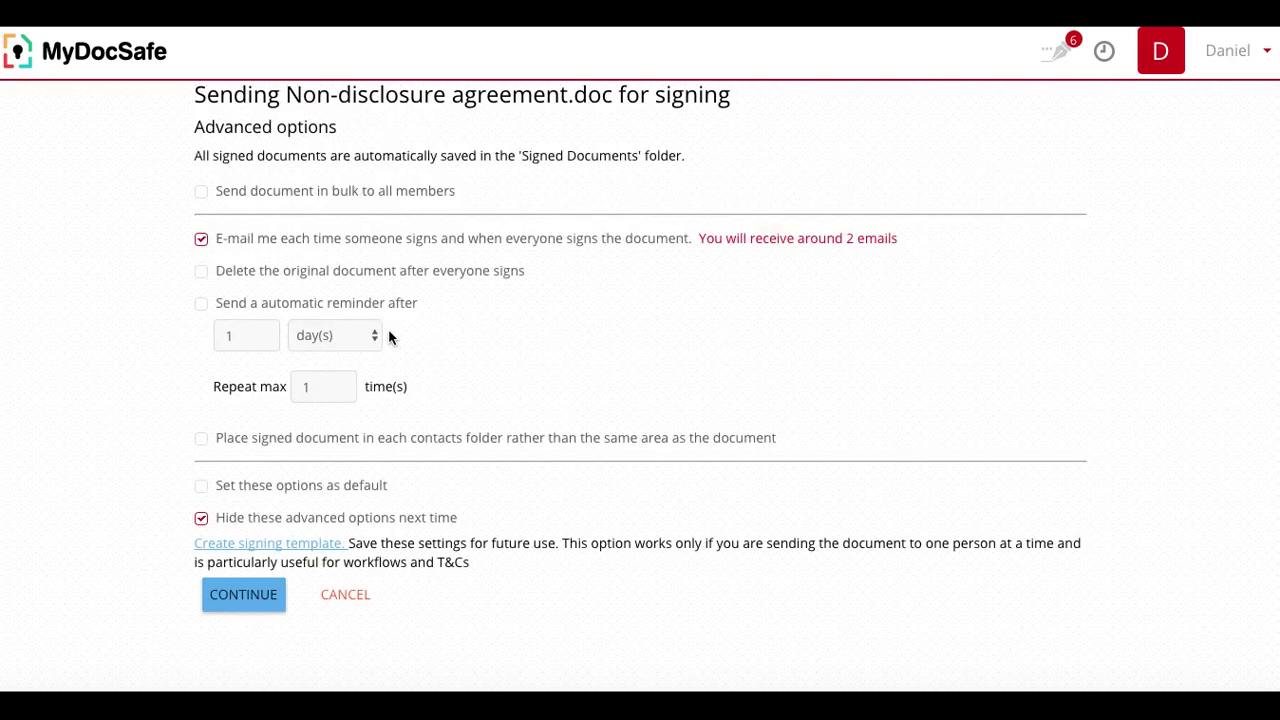
pyautogui.click(202, 192)
pyautogui.click(237, 600)
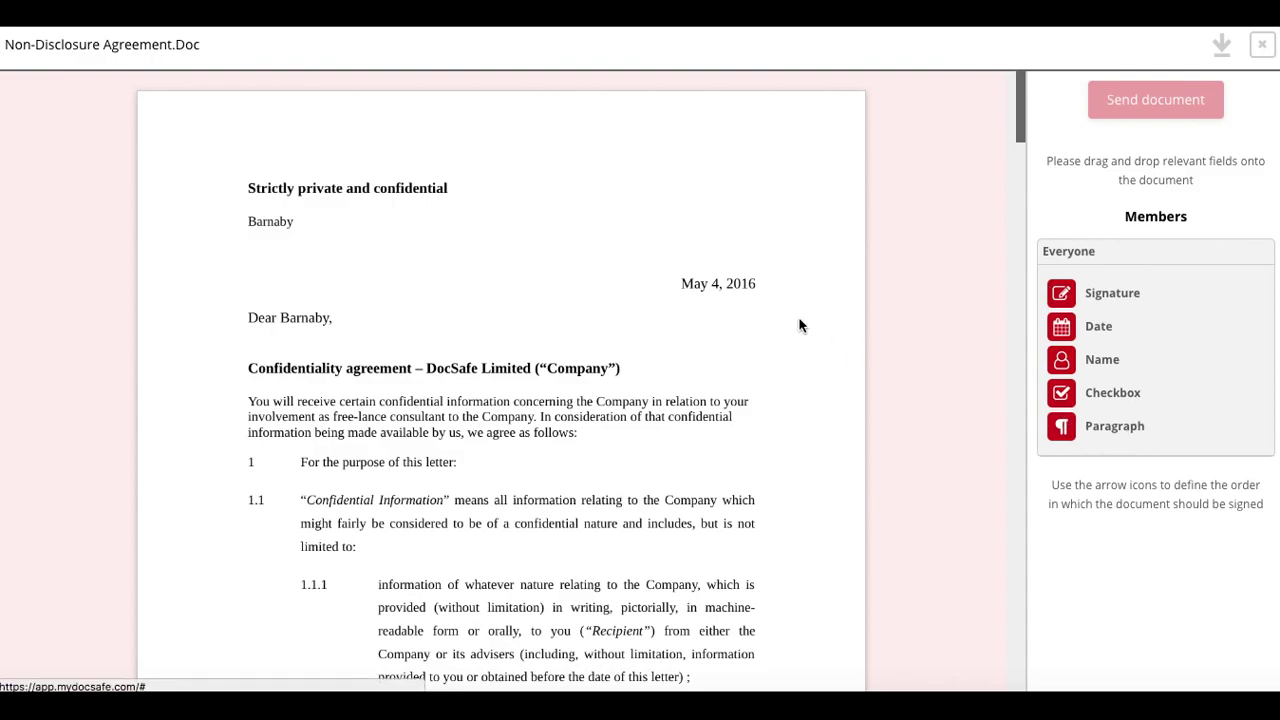
# - Place Signature and Name fields for Everyone beside "Yours faithfully" and "DocSafe" on the signing page, send the document and return to the documents
pyautogui.scroll(-3, 800, 323)
pyautogui.scroll(-20, 800, 323)
pyautogui.scroll(4, 800, 323)
pyautogui.scroll(1, 802, 318)
pyautogui.moveTo(1091, 292)
pyautogui.mouseDown()
pyautogui.moveTo(671, 300)
pyautogui.moveTo(638, 250)
pyautogui.mouseUp()
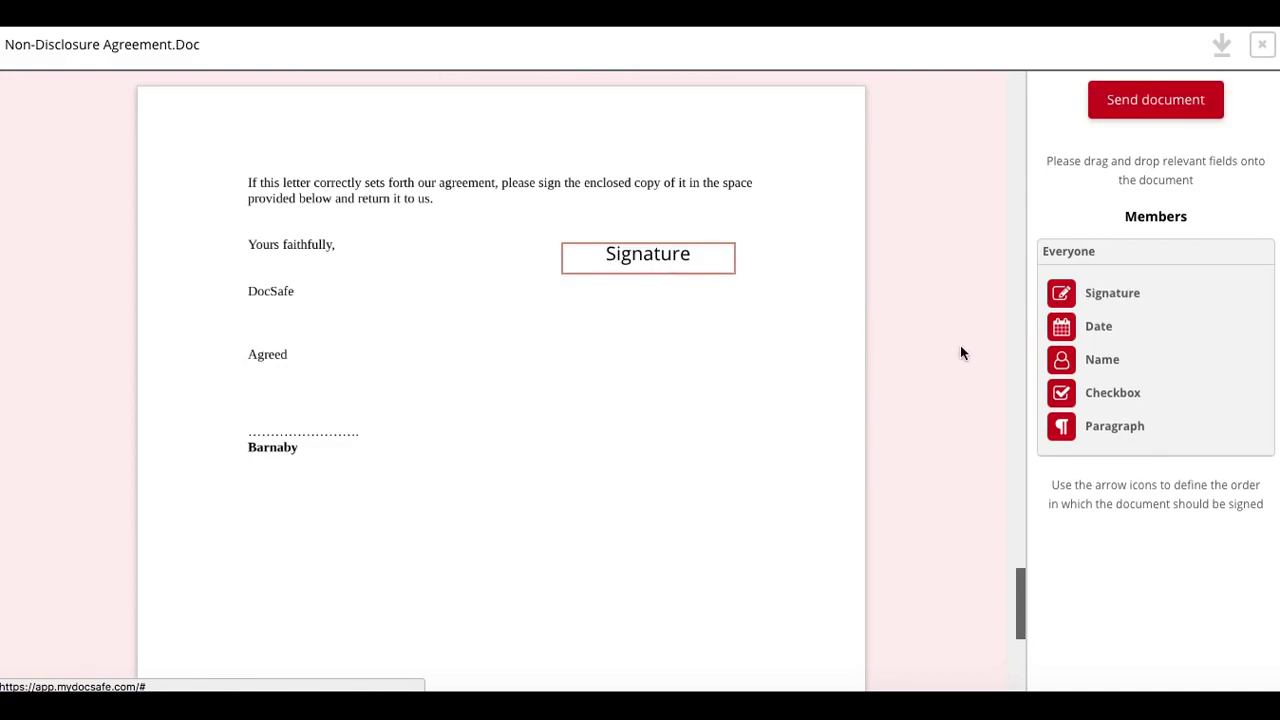
pyautogui.moveTo(1098, 360); pyautogui.dragTo(656, 310)
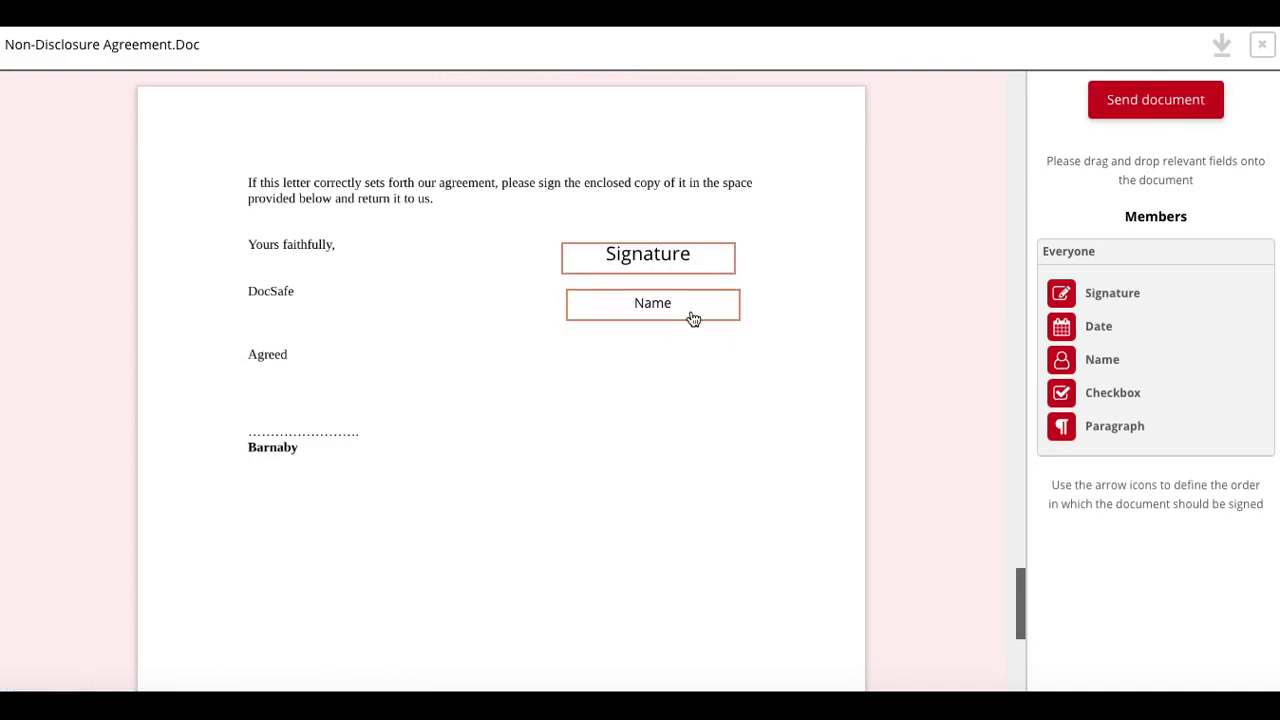
pyautogui.click(1134, 106)
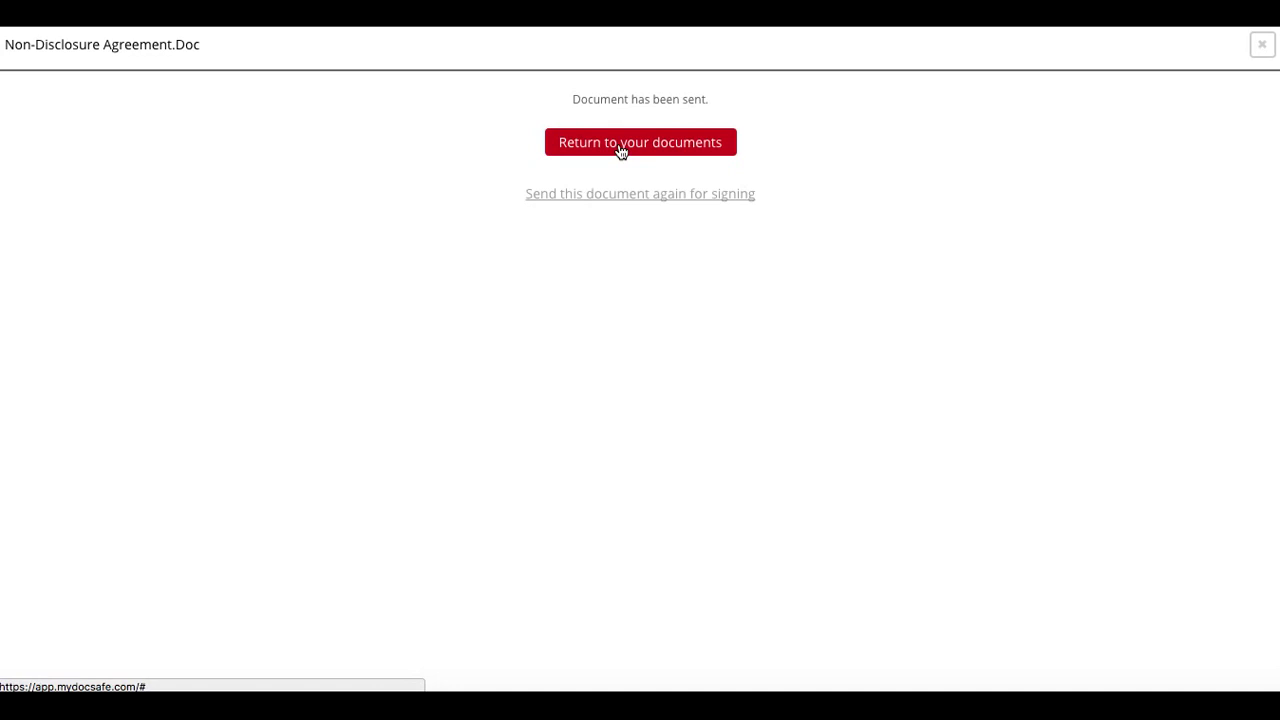
pyautogui.click(620, 142)
# - Open the document signatures overview and check which signee the first sent Non-disclosure agreement.doc request is assigned to
pyautogui.scroll(-5, 737, 361)
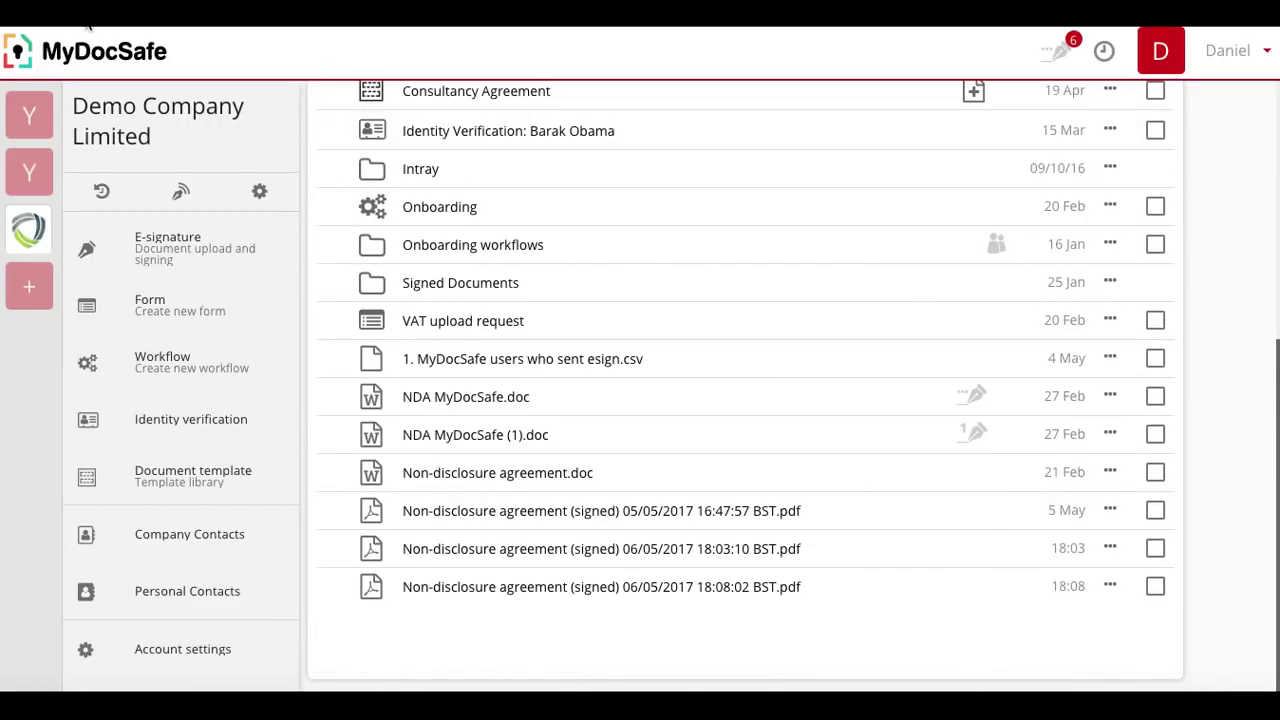
pyautogui.click(1066, 52)
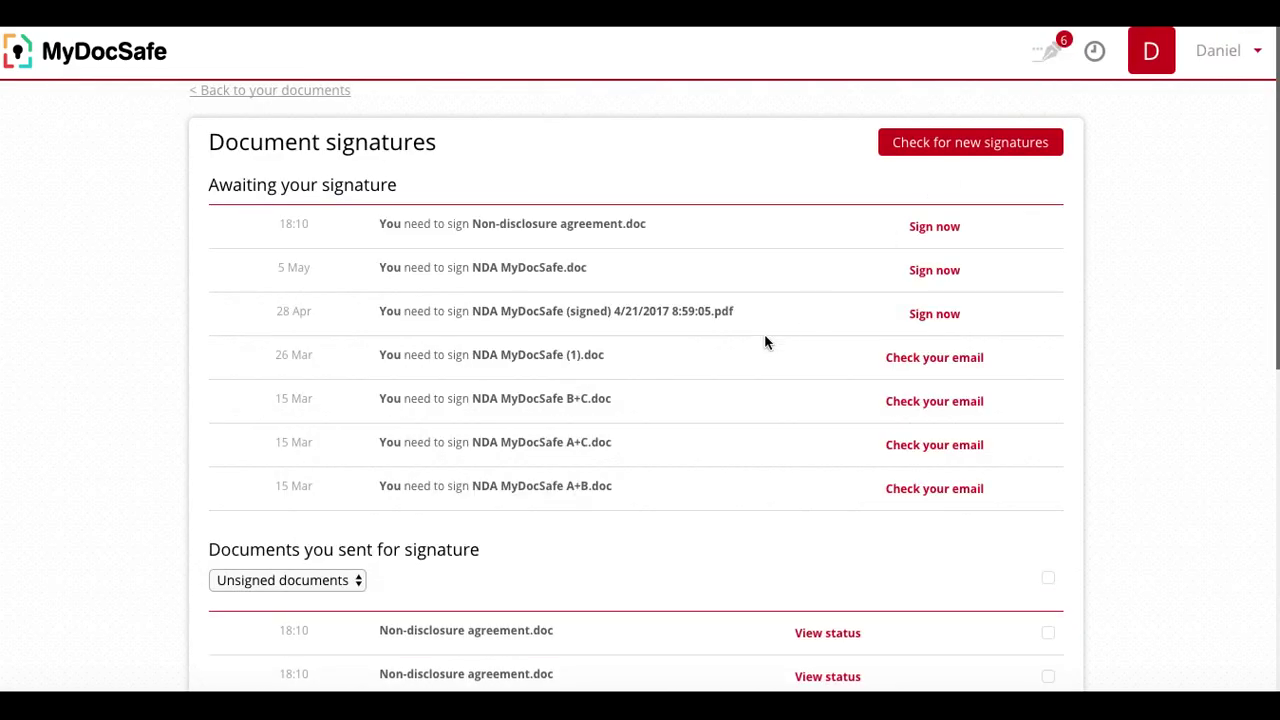
pyautogui.scroll(-2, 764, 335)
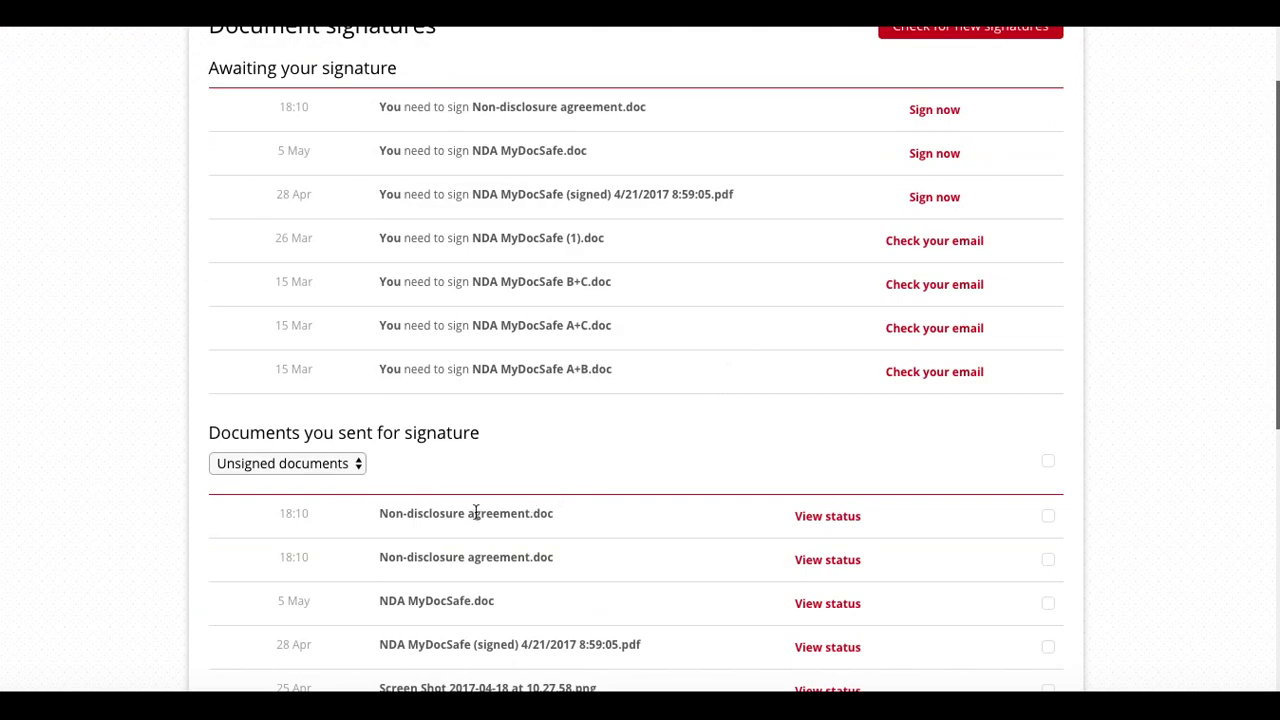
pyautogui.scroll(1, 454, 510)
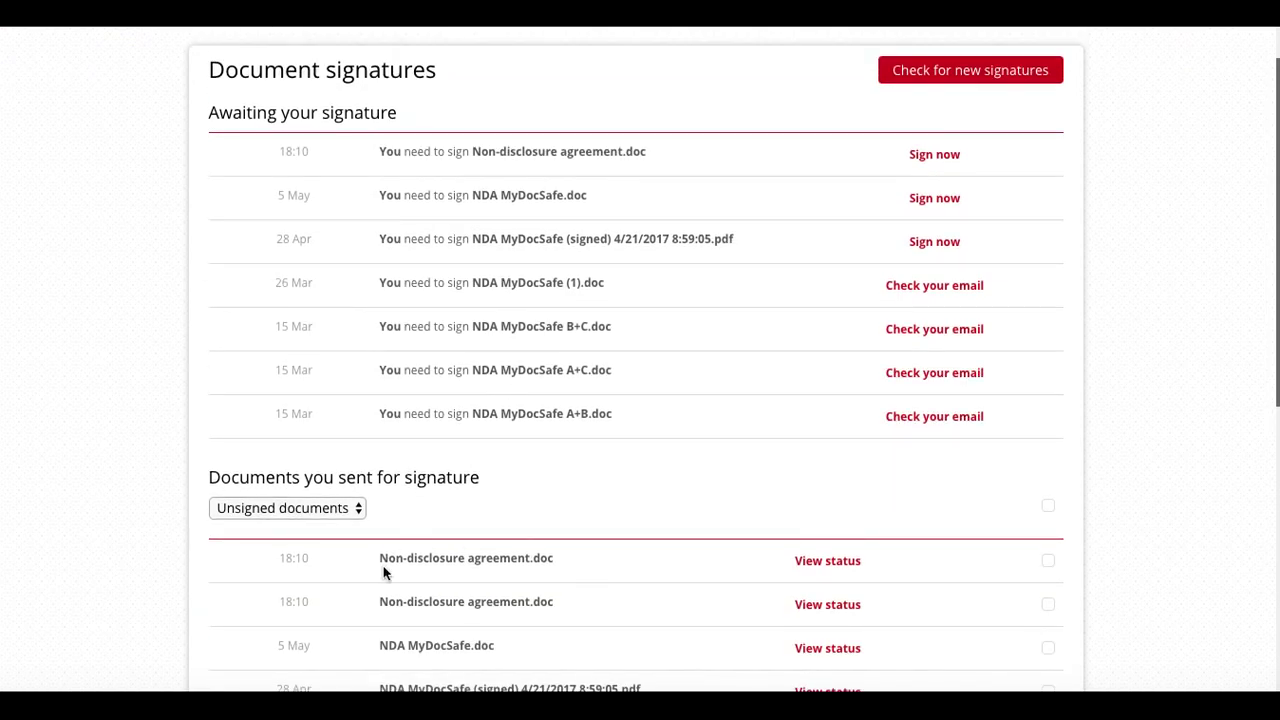
pyautogui.moveTo(382, 558); pyautogui.dragTo(840, 580)
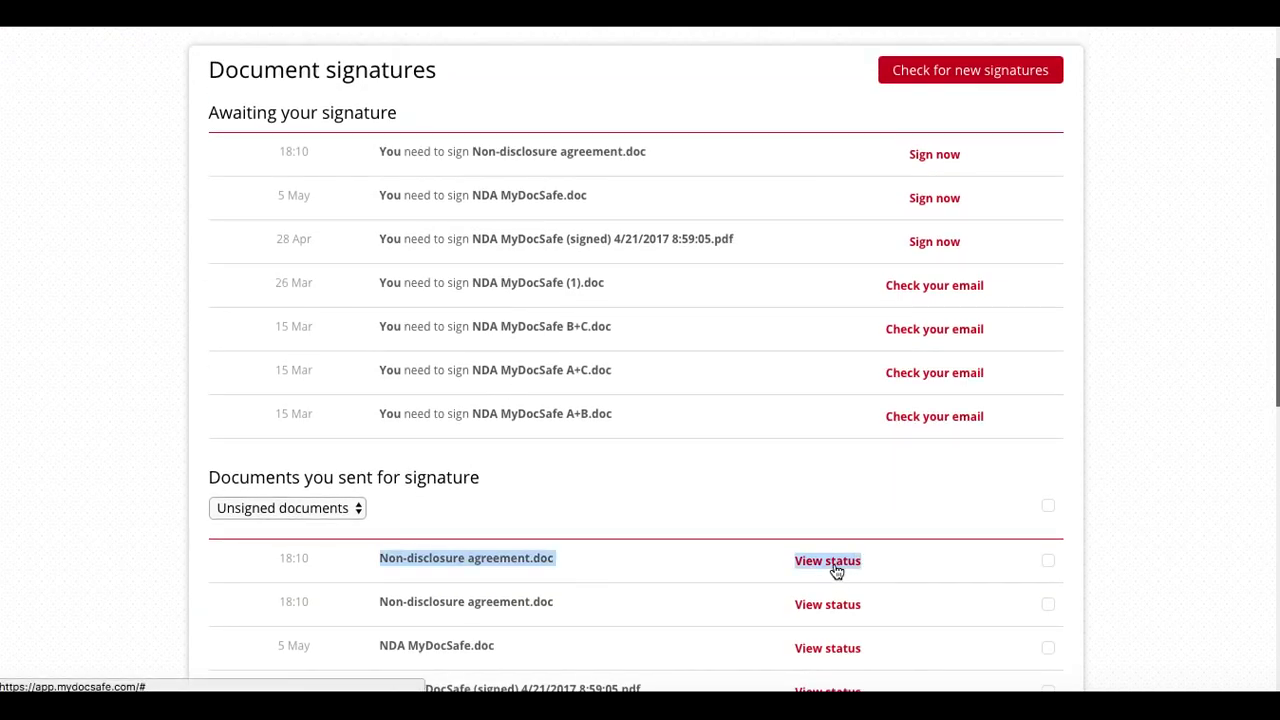
pyautogui.click(836, 566)
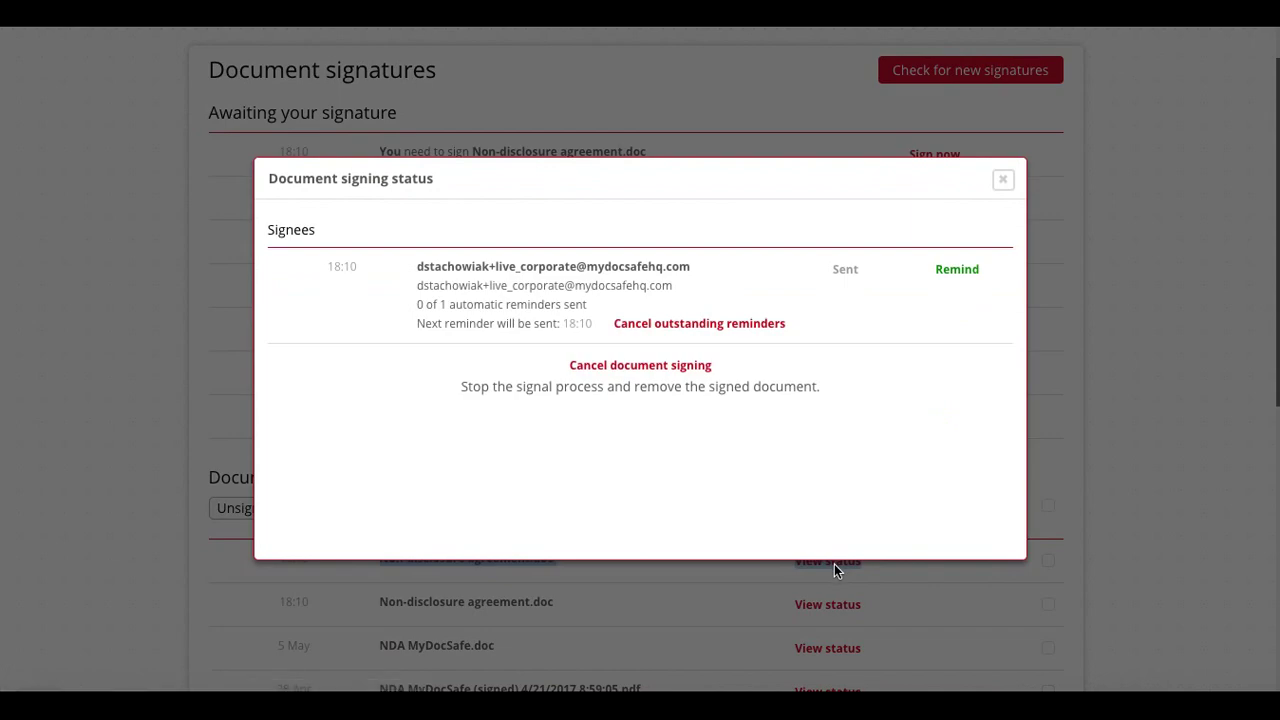
pyautogui.moveTo(418, 266); pyautogui.dragTo(734, 263)
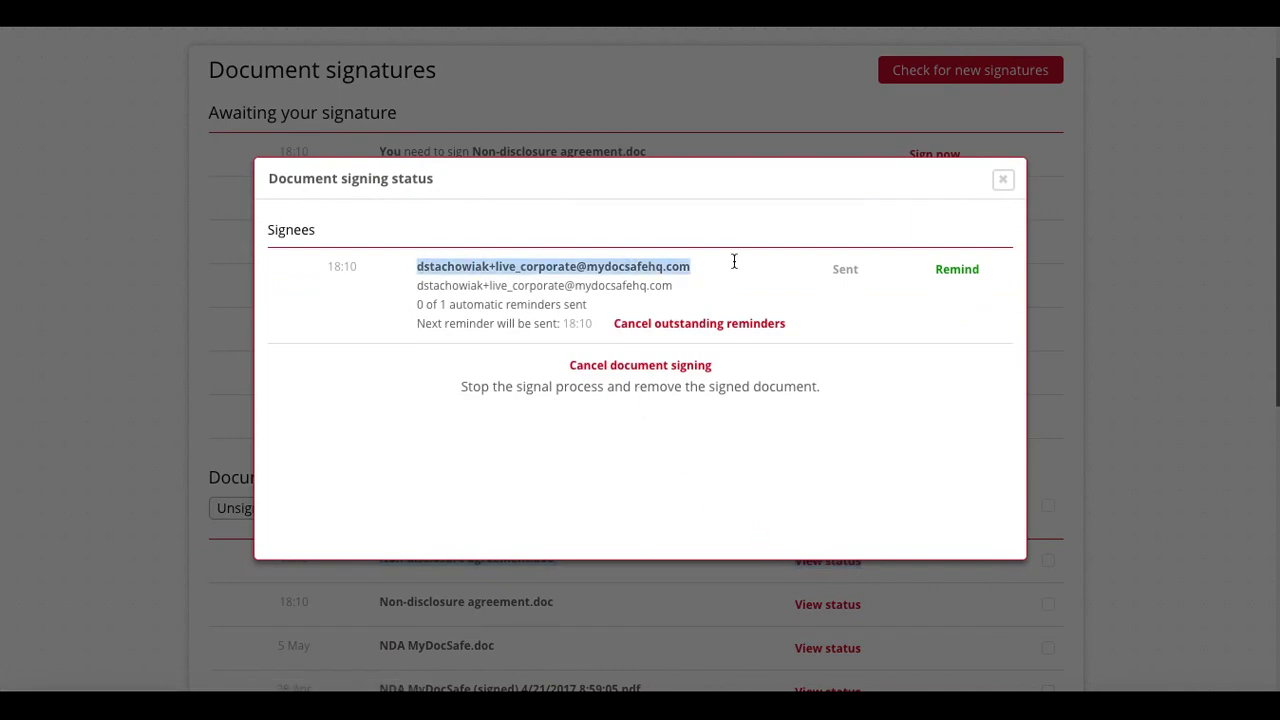
pyautogui.click(1002, 179)
# - Check the signee and status of the second sent Non-disclosure agreement.doc request, and review the lists of pending signatures
pyautogui.moveTo(380, 602); pyautogui.dragTo(563, 597)
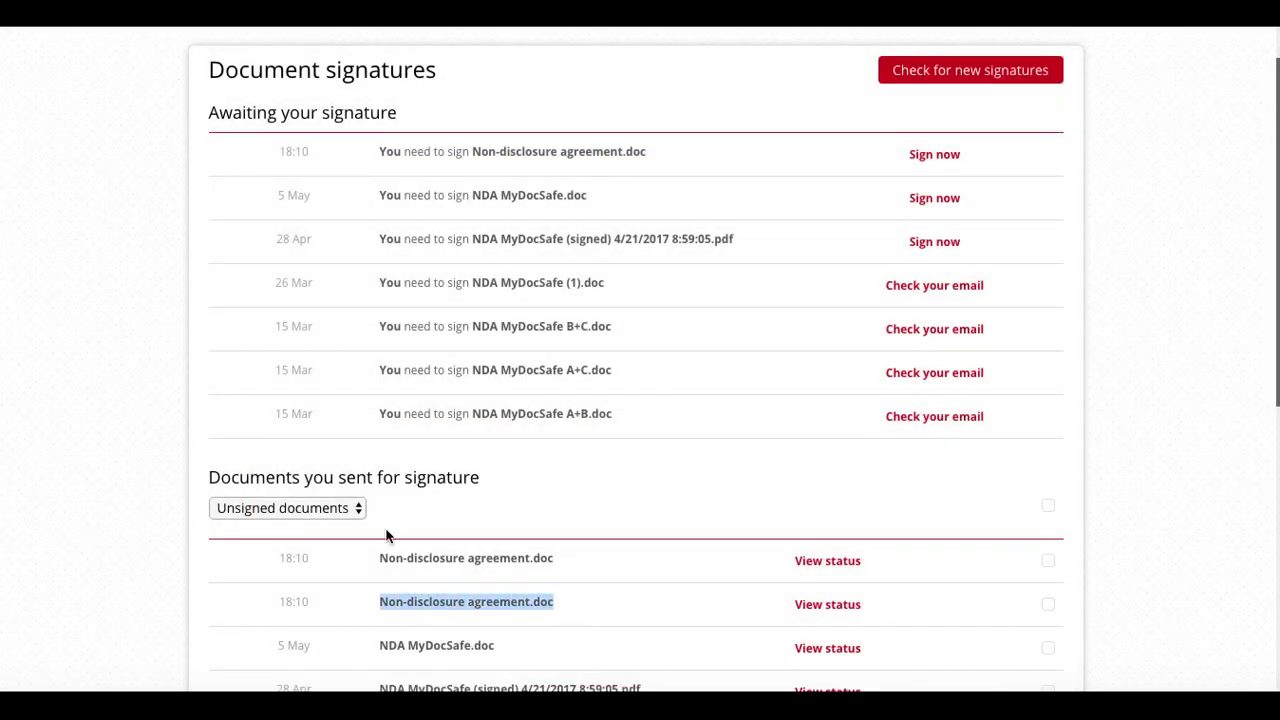
pyautogui.click(826, 606)
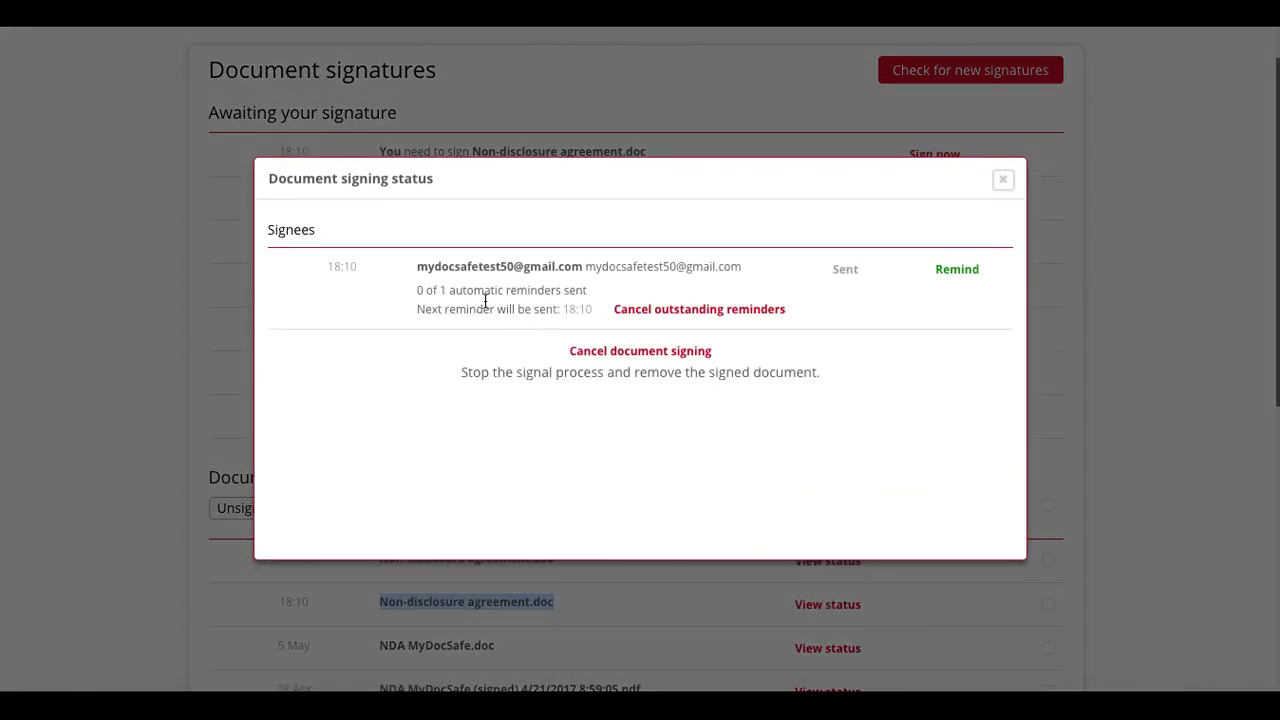
pyautogui.moveTo(415, 263); pyautogui.dragTo(605, 258)
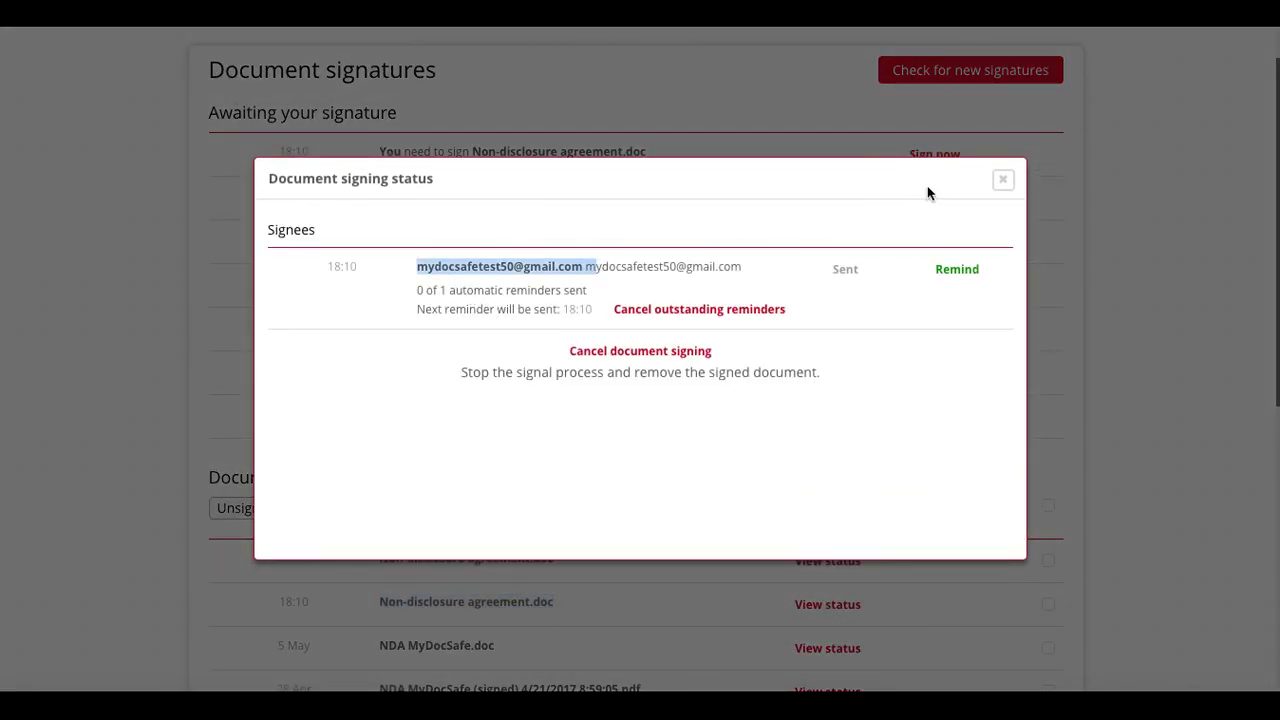
pyautogui.click(1003, 180)
pyautogui.scroll(-2, 561, 517)
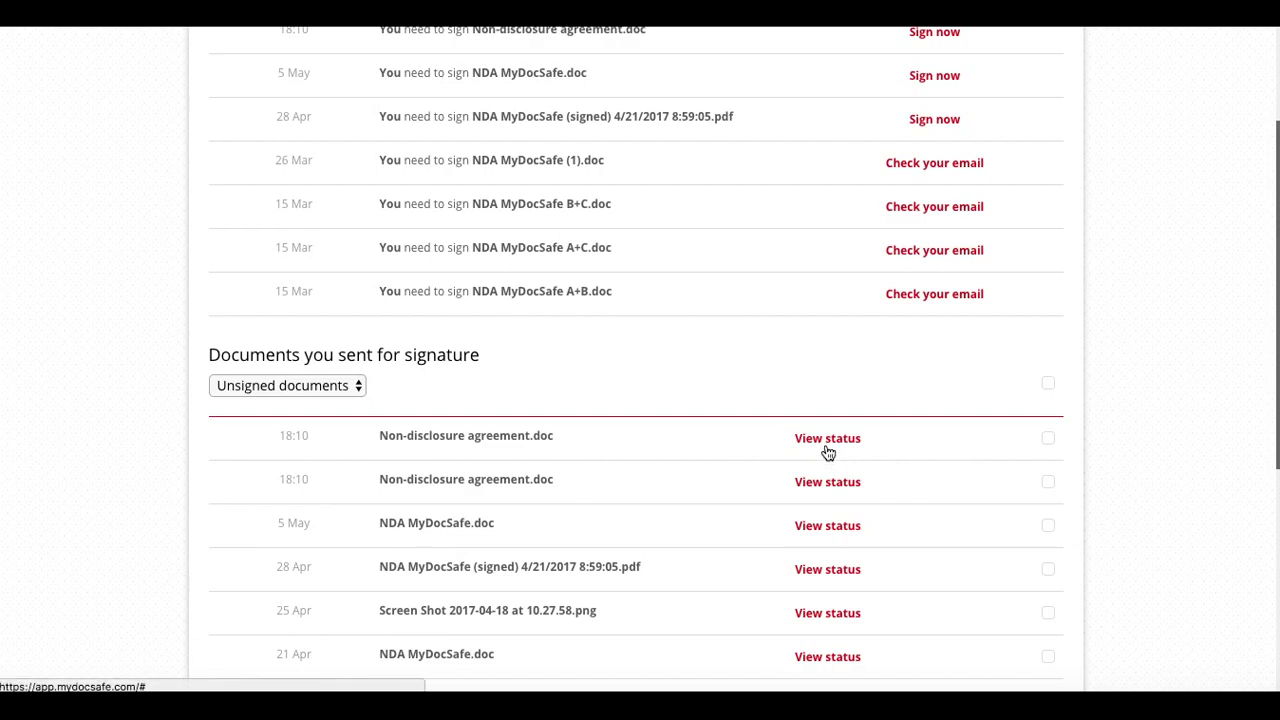
pyautogui.scroll(1, 827, 457)
pyautogui.scroll(1, 828, 453)
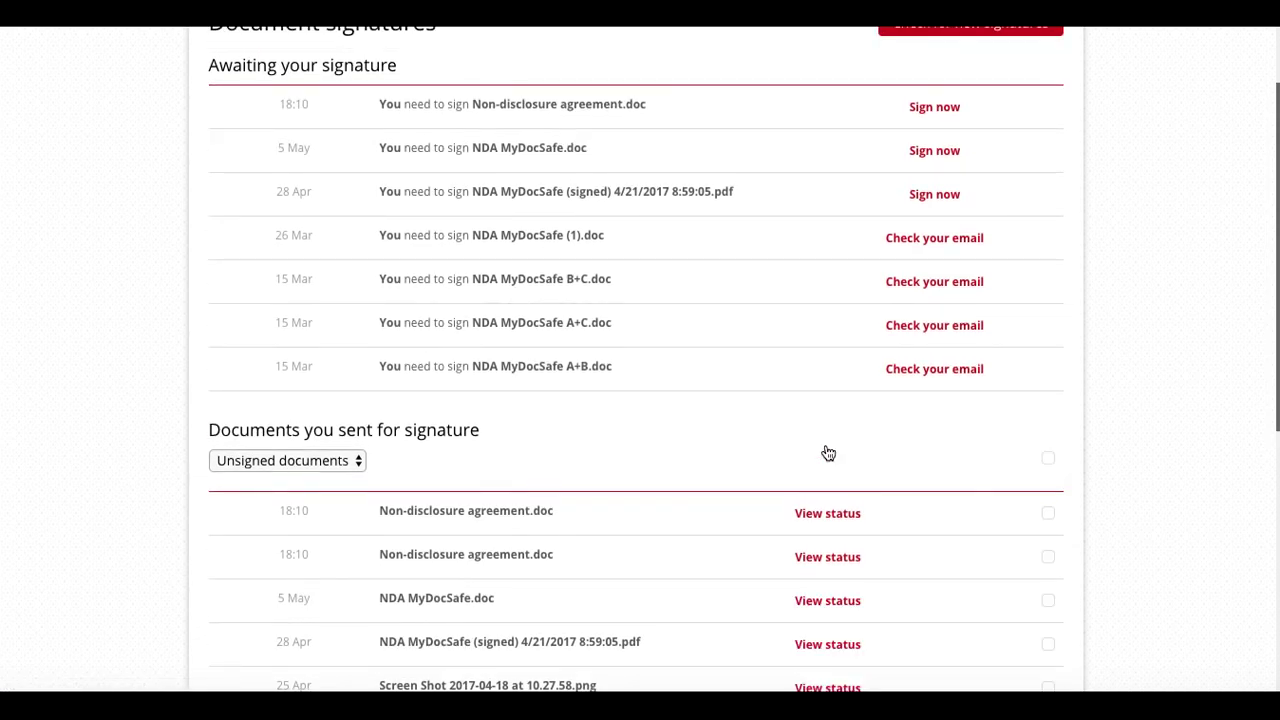
pyautogui.scroll(2, 828, 453)
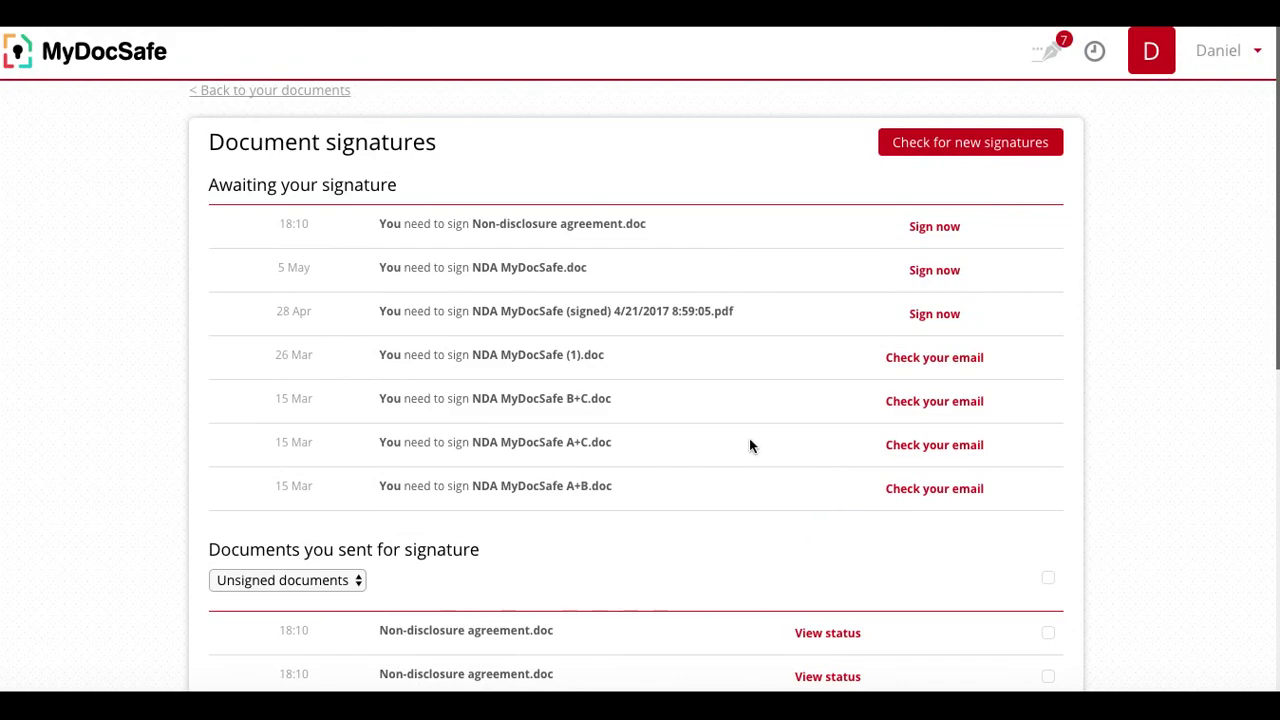
# - Return to the documents, select Non-disclosure agreement.doc and NDA MyDocSafe (1).doc, and start sending both for signing
pyautogui.click(286, 93)
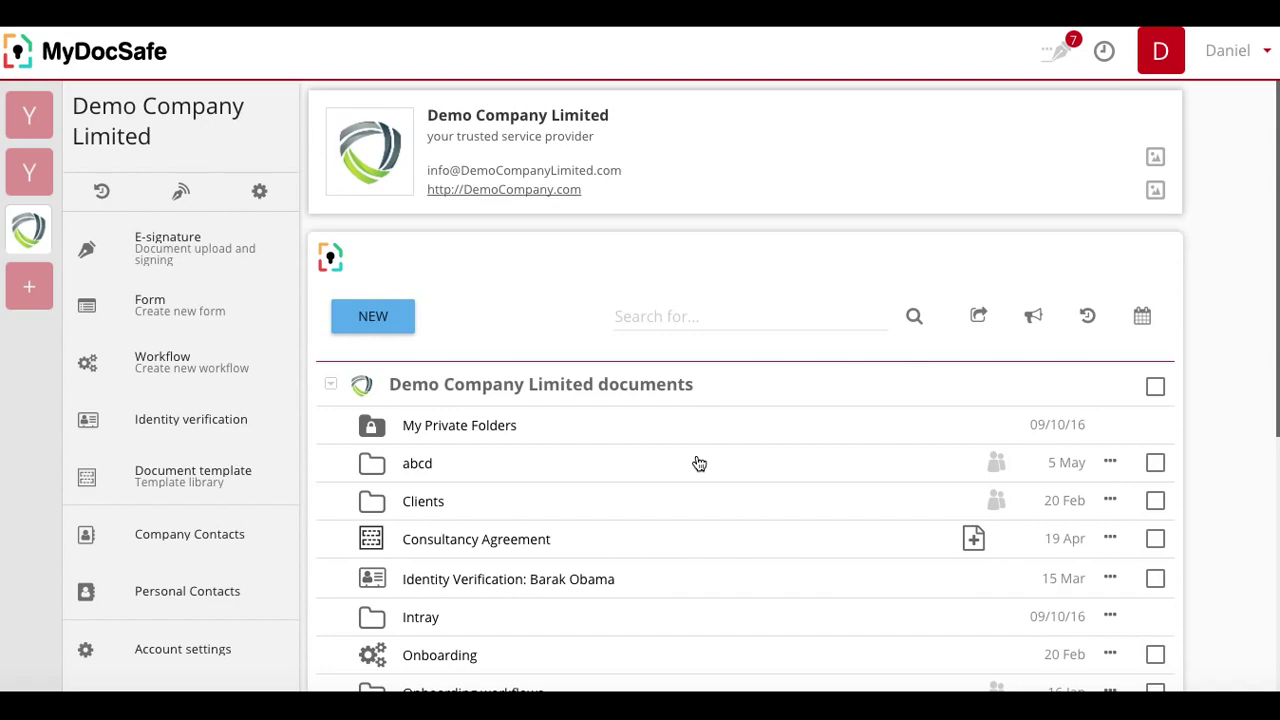
pyautogui.scroll(-5, 699, 463)
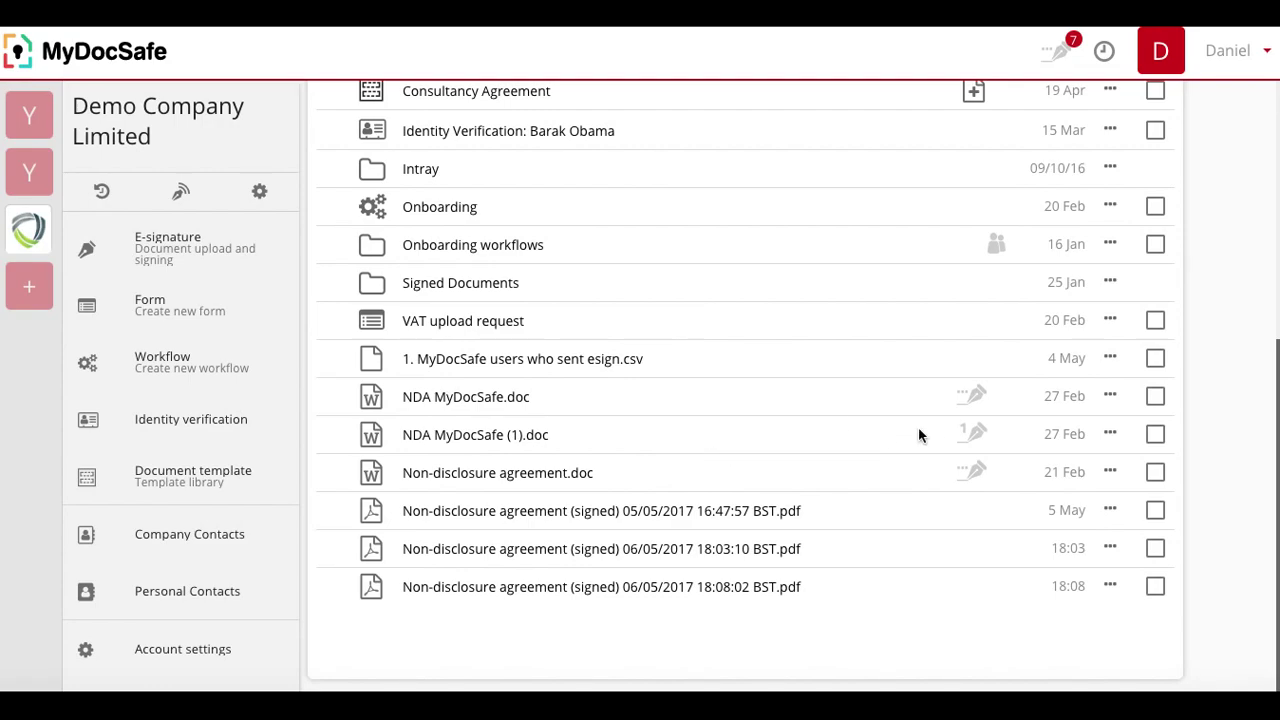
pyautogui.click(1155, 472)
pyautogui.click(1155, 437)
pyautogui.scroll(5, 1157, 470)
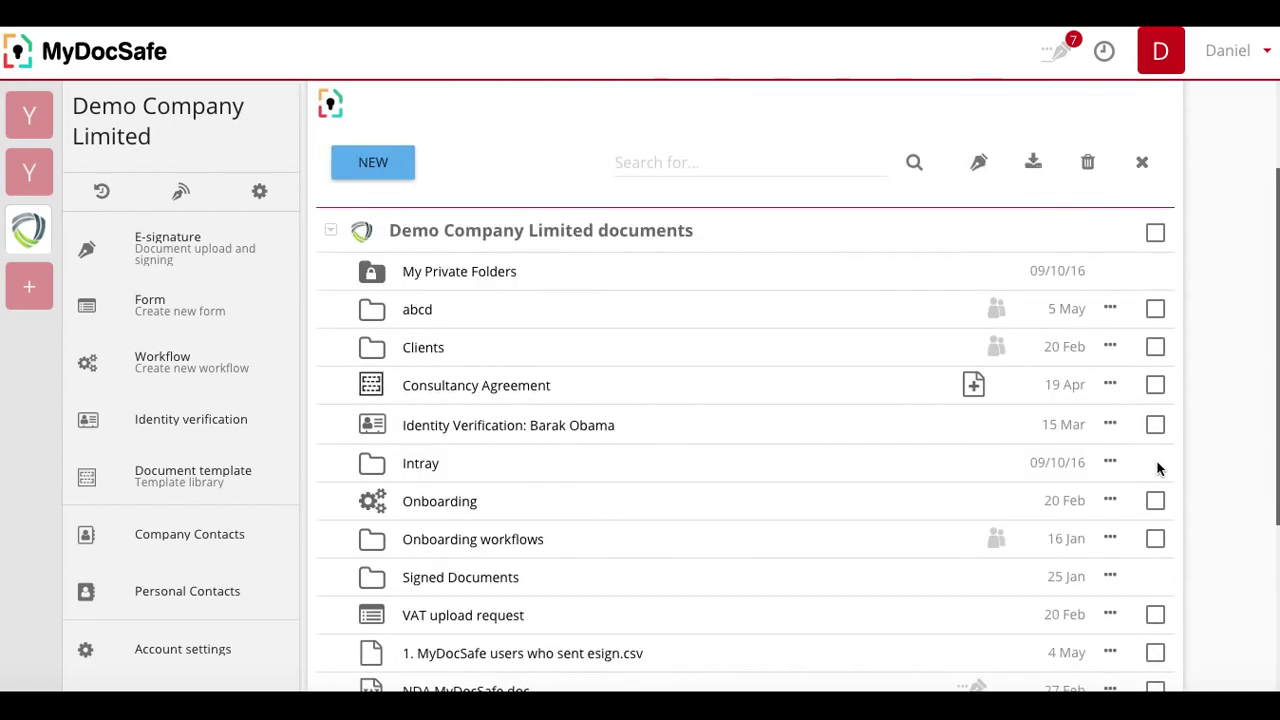
pyautogui.click(979, 165)
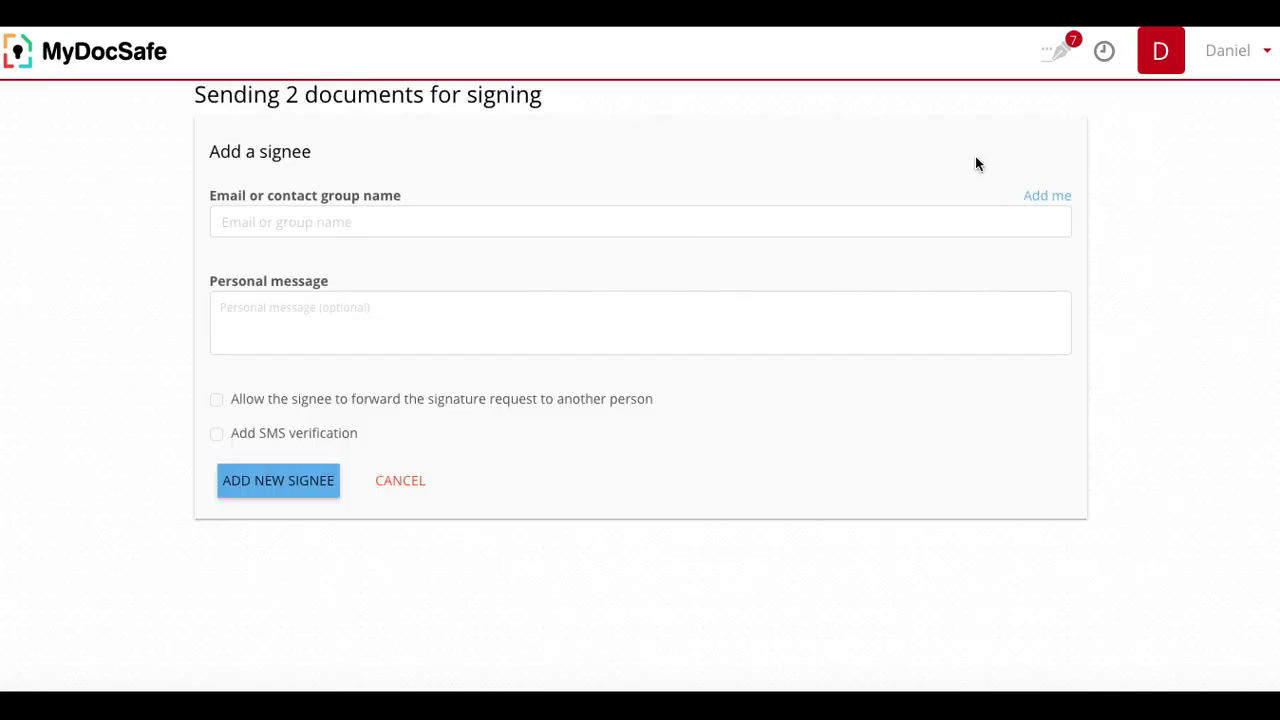
# - Add the saved MyDocSafe test contact's e-mail as the first signee of both documents
pyautogui.click(562, 221)
pyautogui.write('m')
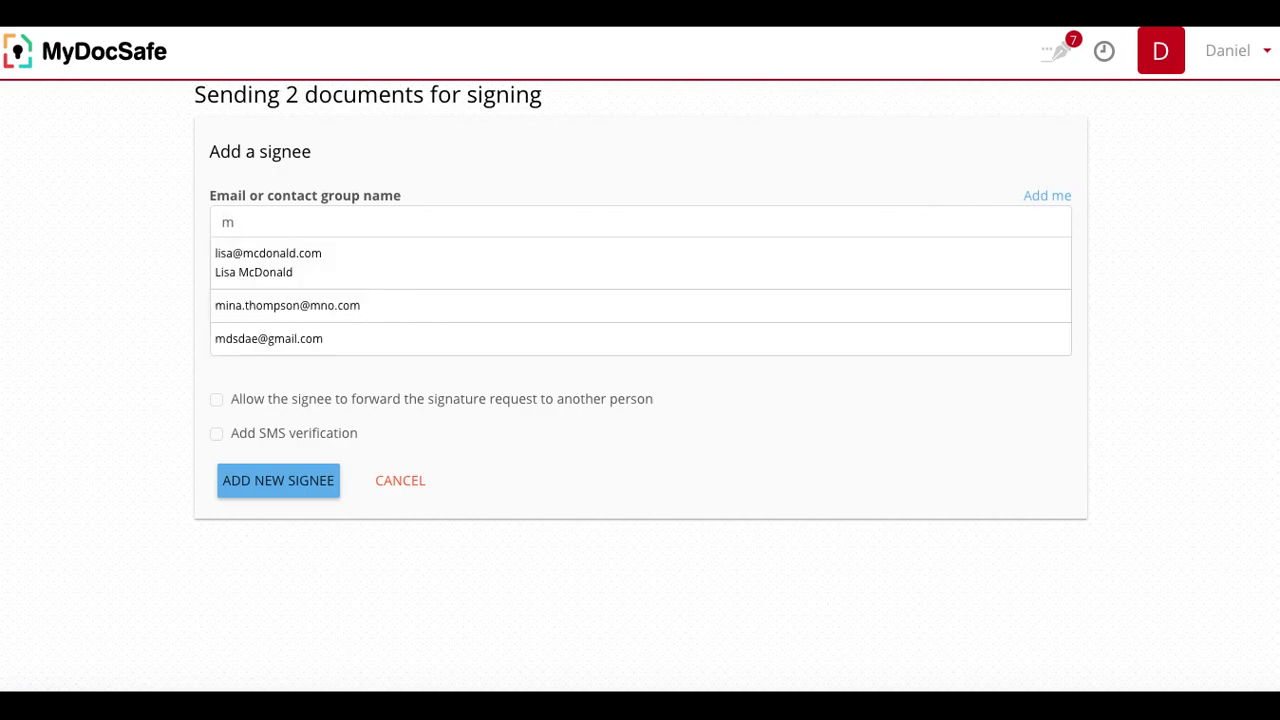
pyautogui.write('y')
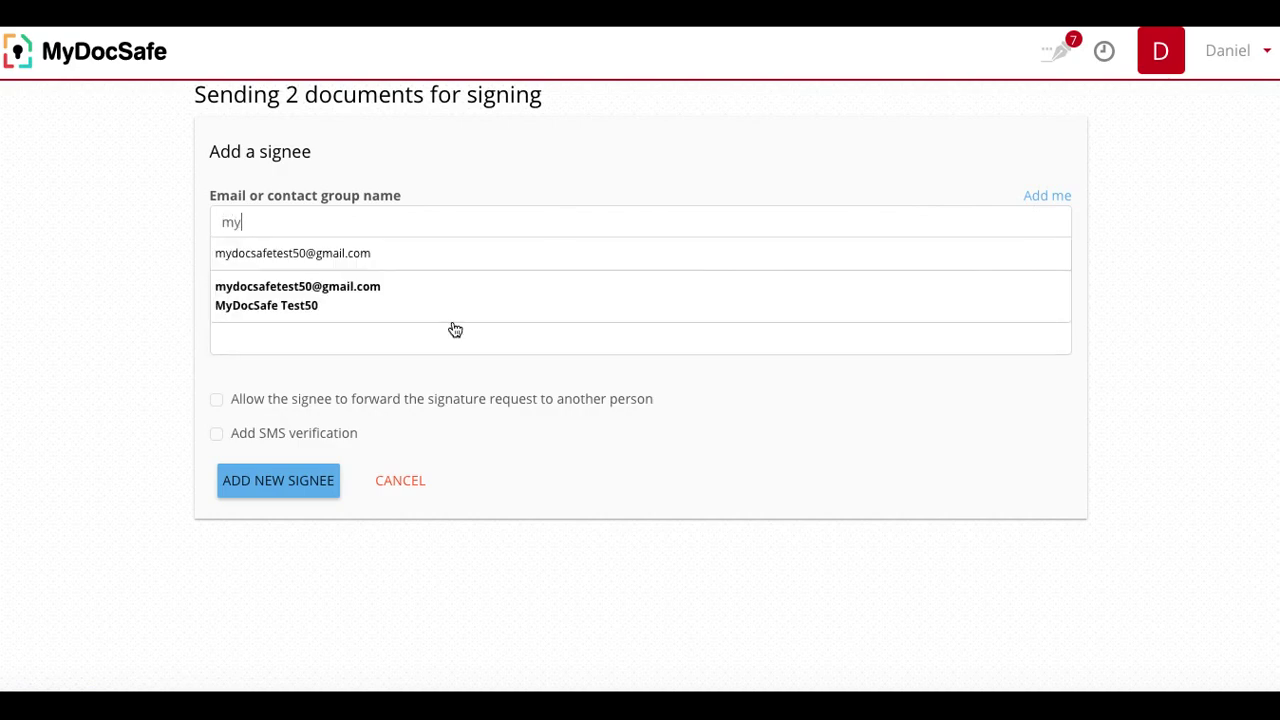
pyautogui.click(452, 300)
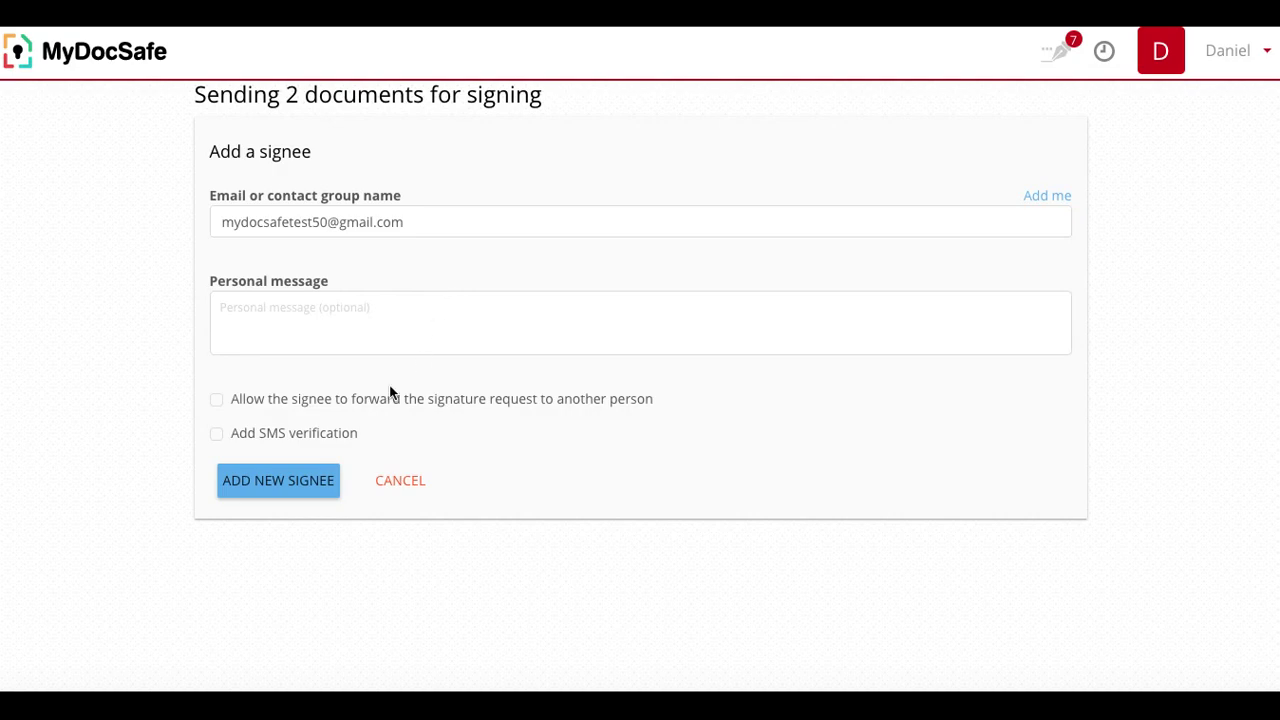
pyautogui.click(277, 480)
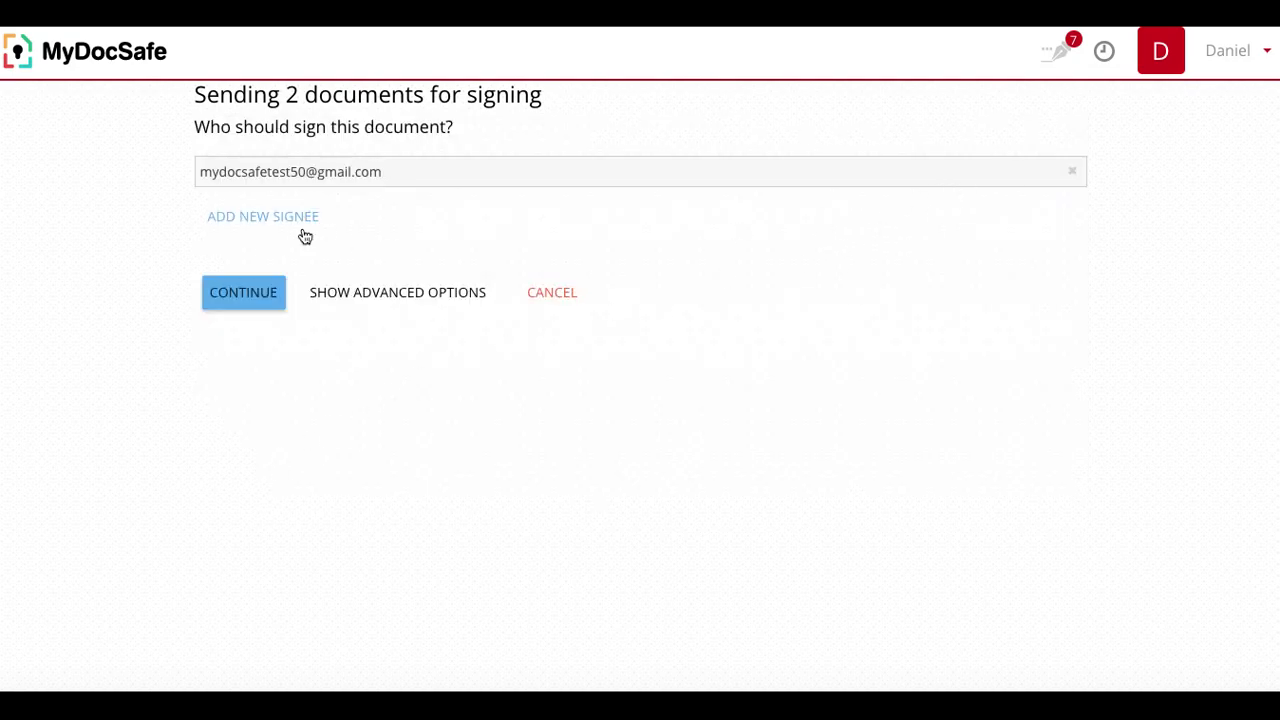
# - Add yourself as second signee and the personal Gmail contact as third signee, and continue to field placement
pyautogui.click(265, 216)
pyautogui.click(1035, 195)
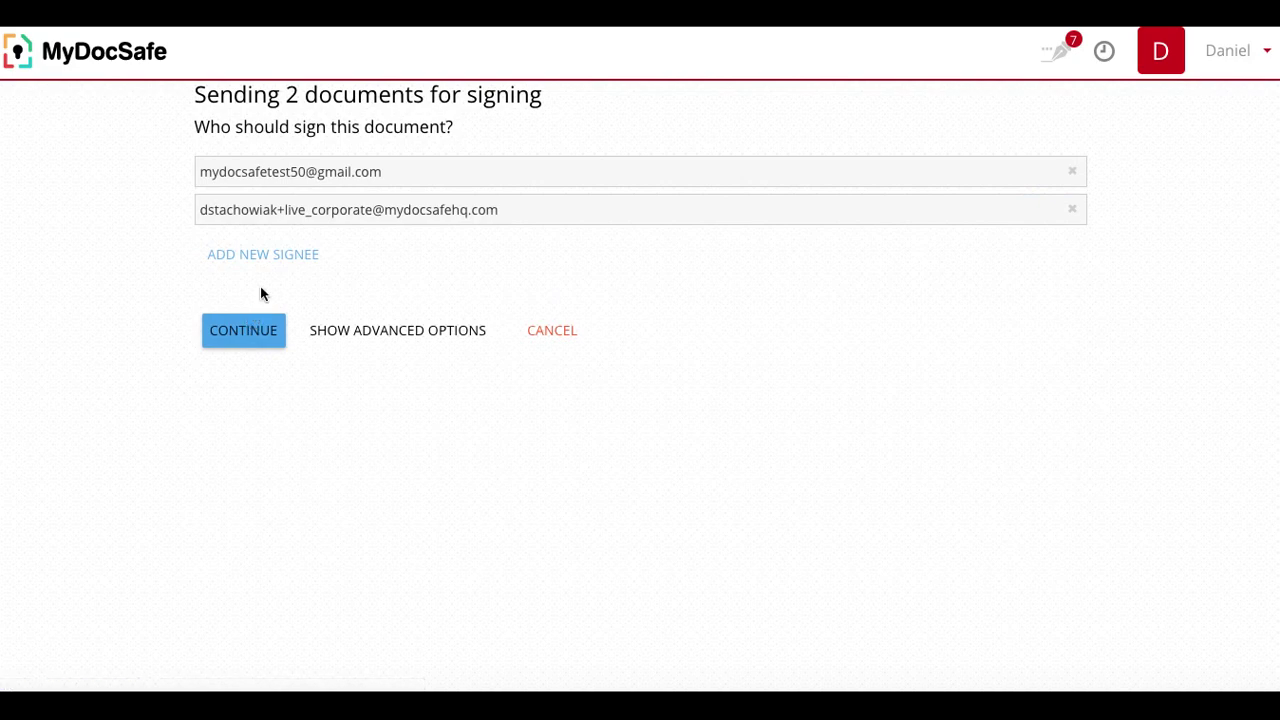
pyautogui.click(264, 256)
pyautogui.click(322, 229)
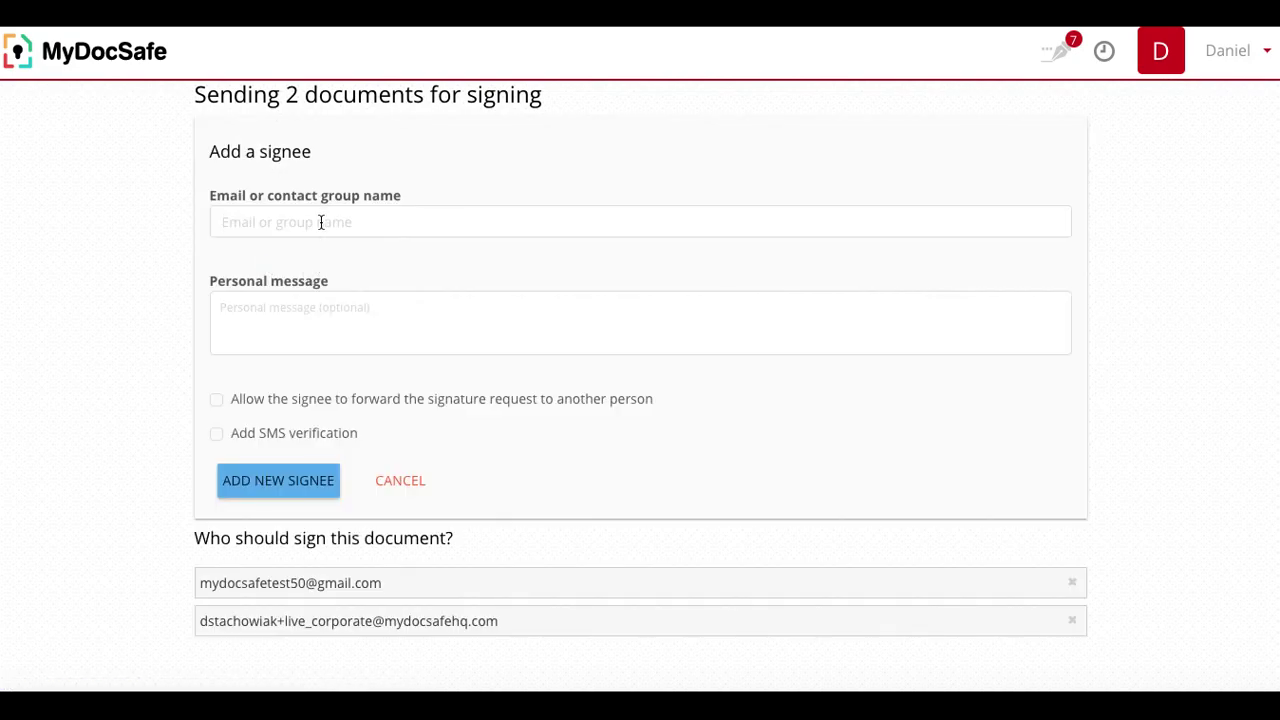
pyautogui.write('d')
pyautogui.click(322, 262)
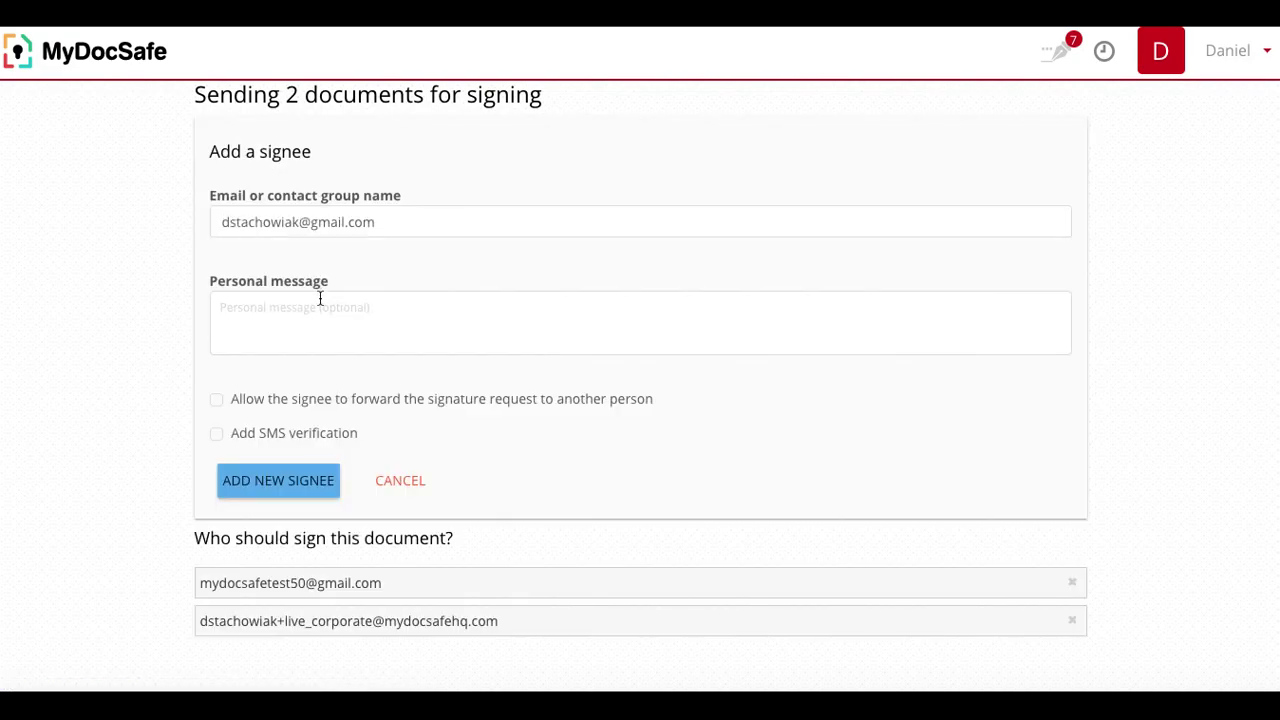
pyautogui.click(281, 480)
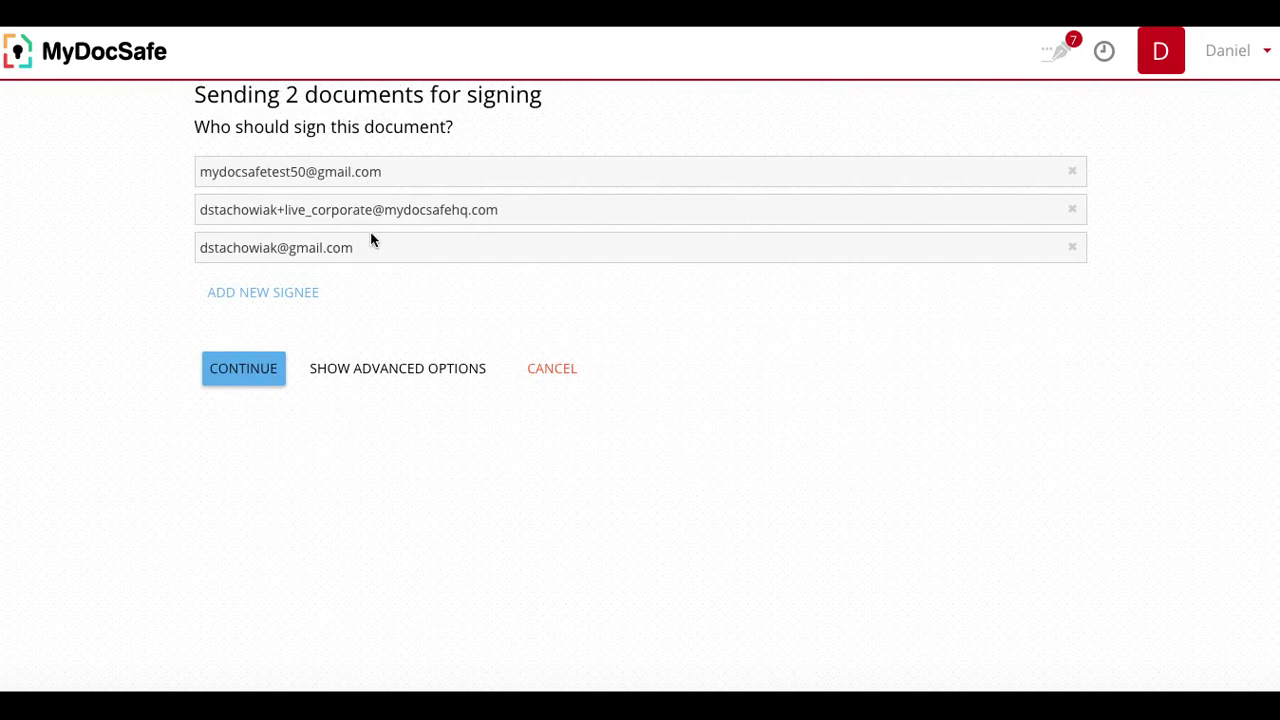
pyautogui.click(240, 370)
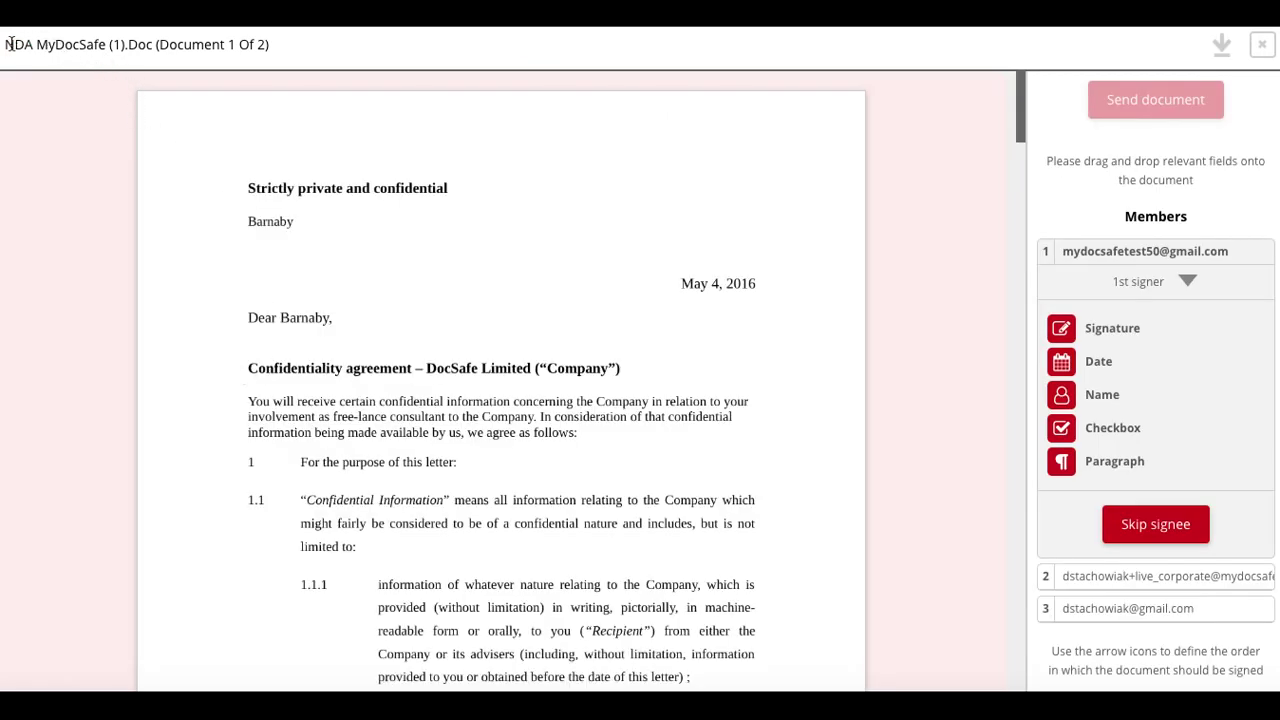
# - On the last page of NDA MyDocSafe (1).doc, place Signature fields for the first and second signers beside "DocSafe" and "Agreed"
pyautogui.moveTo(9, 44); pyautogui.dragTo(280, 48)
pyautogui.click(187, 44)
pyautogui.scroll(-20, 681, 460)
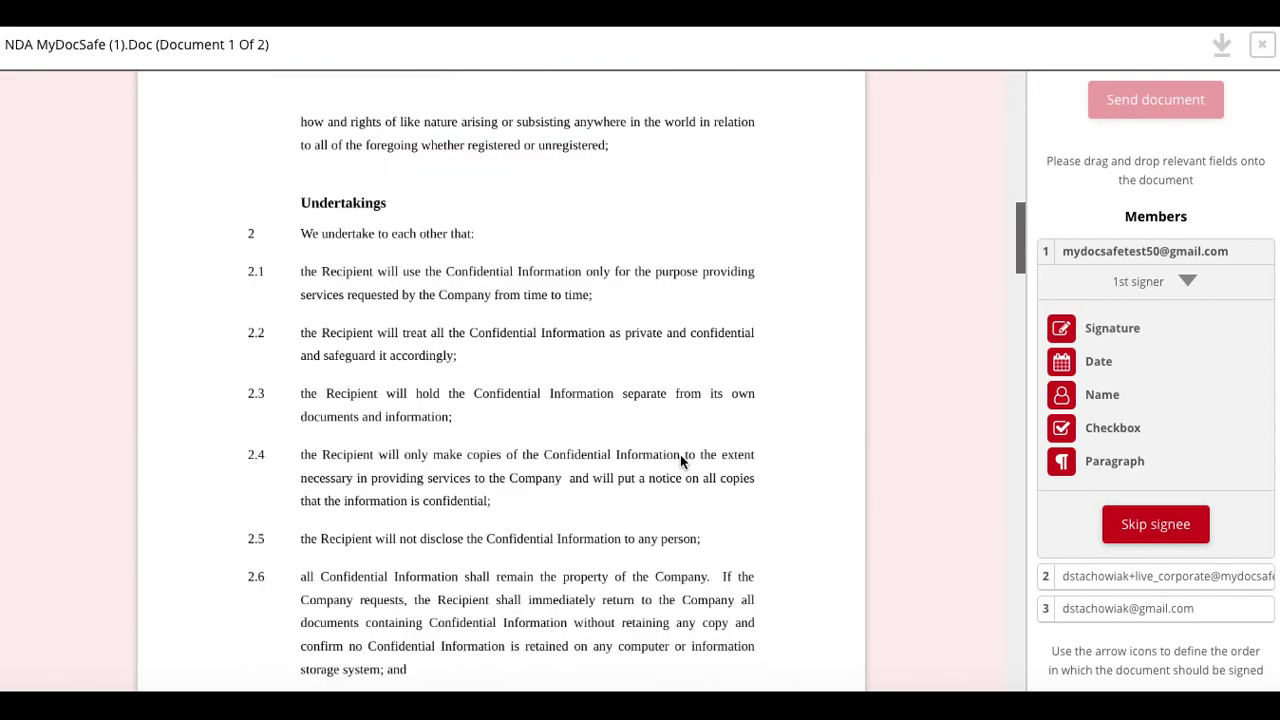
pyautogui.scroll(-20, 680, 461)
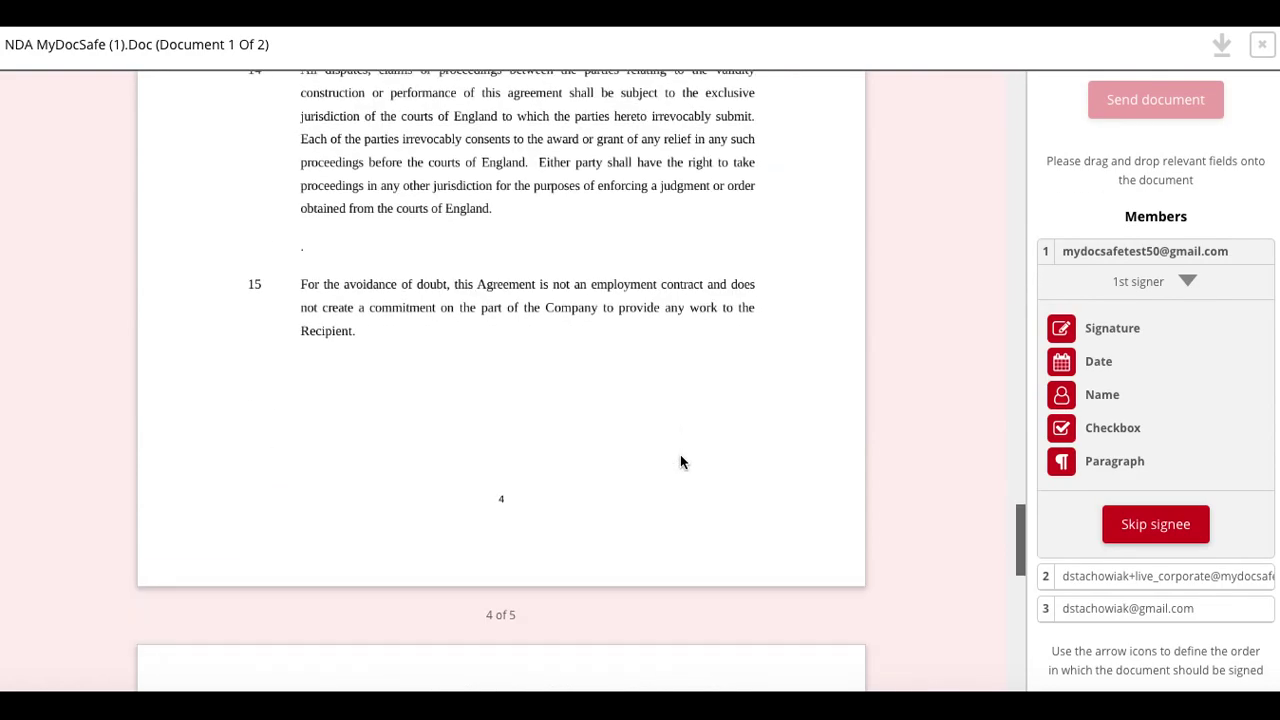
pyautogui.scroll(10, 680, 461)
pyautogui.scroll(-5, 680, 460)
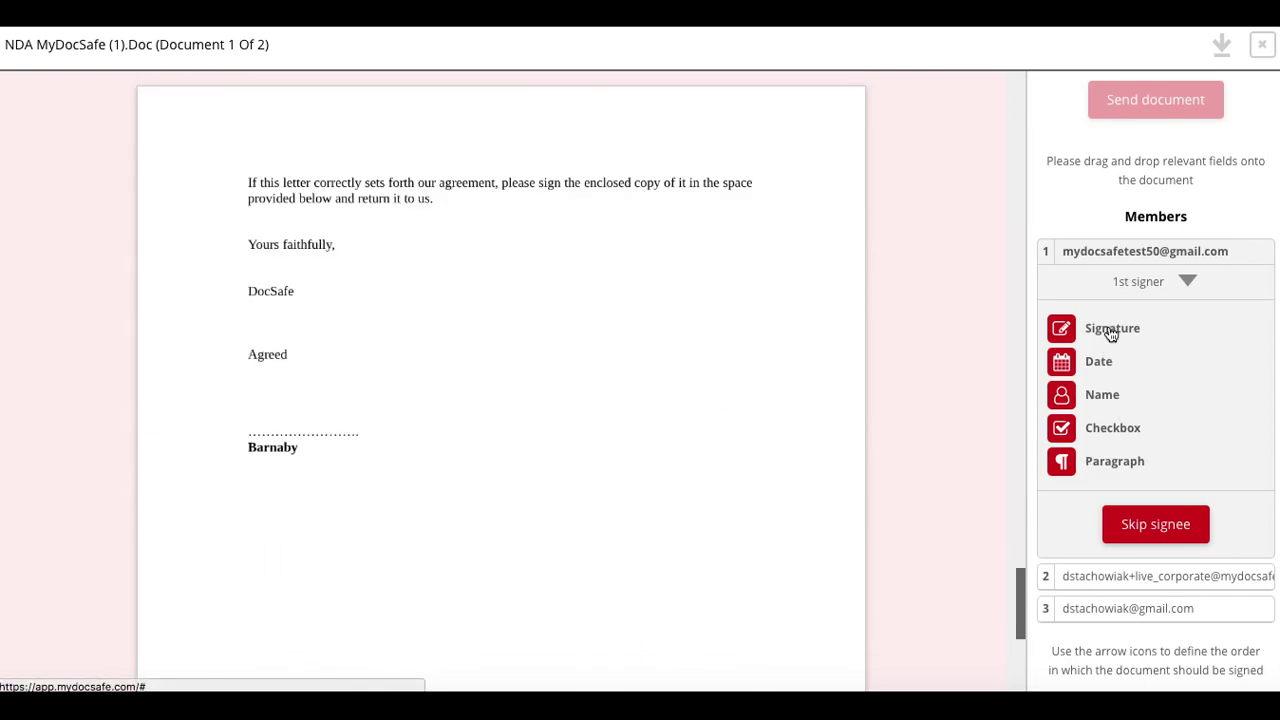
pyautogui.moveTo(1126, 332); pyautogui.dragTo(670, 272)
pyautogui.click(1165, 586)
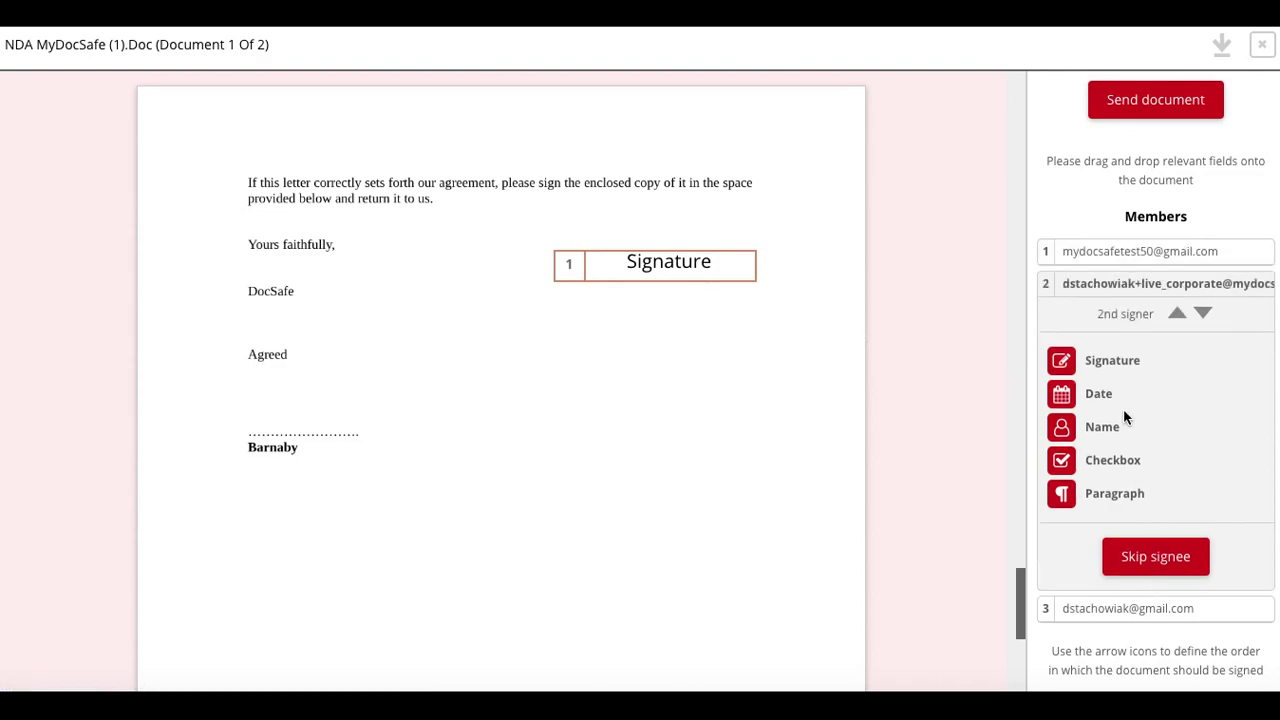
pyautogui.moveTo(1094, 366)
pyautogui.mouseDown()
pyautogui.moveTo(726, 351)
pyautogui.moveTo(635, 333)
pyautogui.mouseUp()
# - Skip the third signee for NDA MyDocSafe (1).doc and send the document
pyautogui.click(1149, 610)
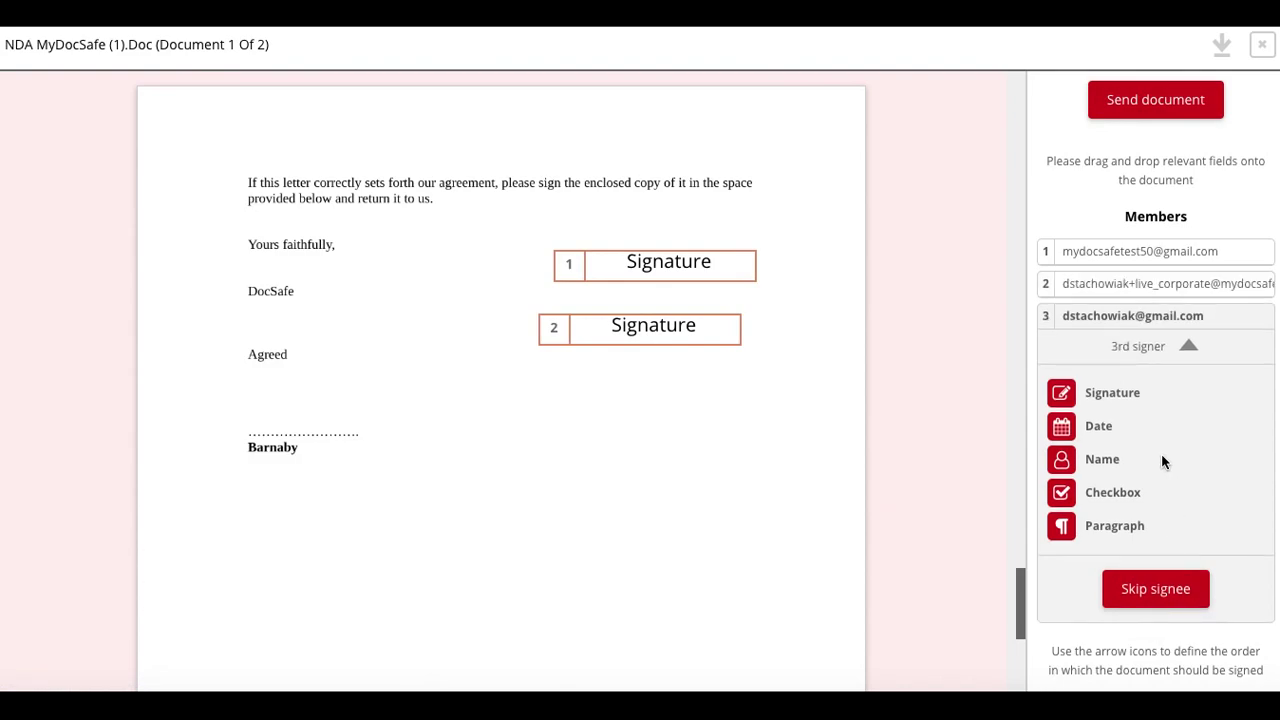
pyautogui.click(1160, 590)
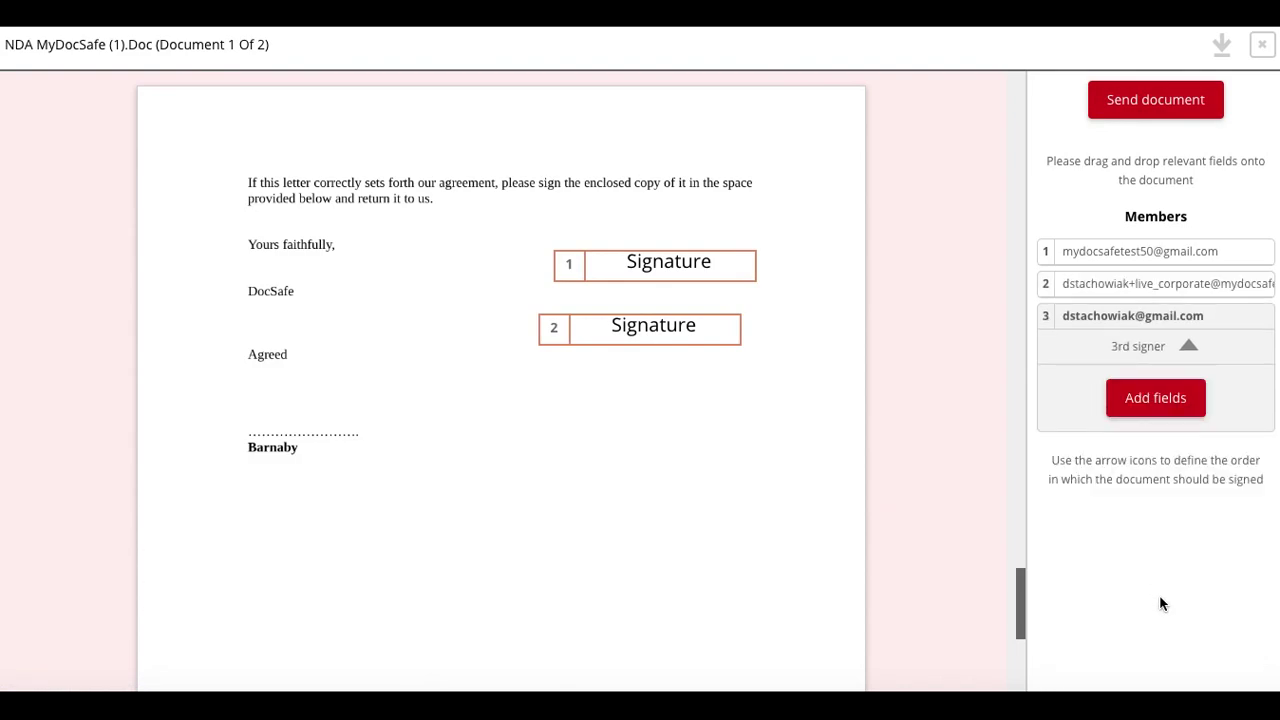
pyautogui.click(1157, 101)
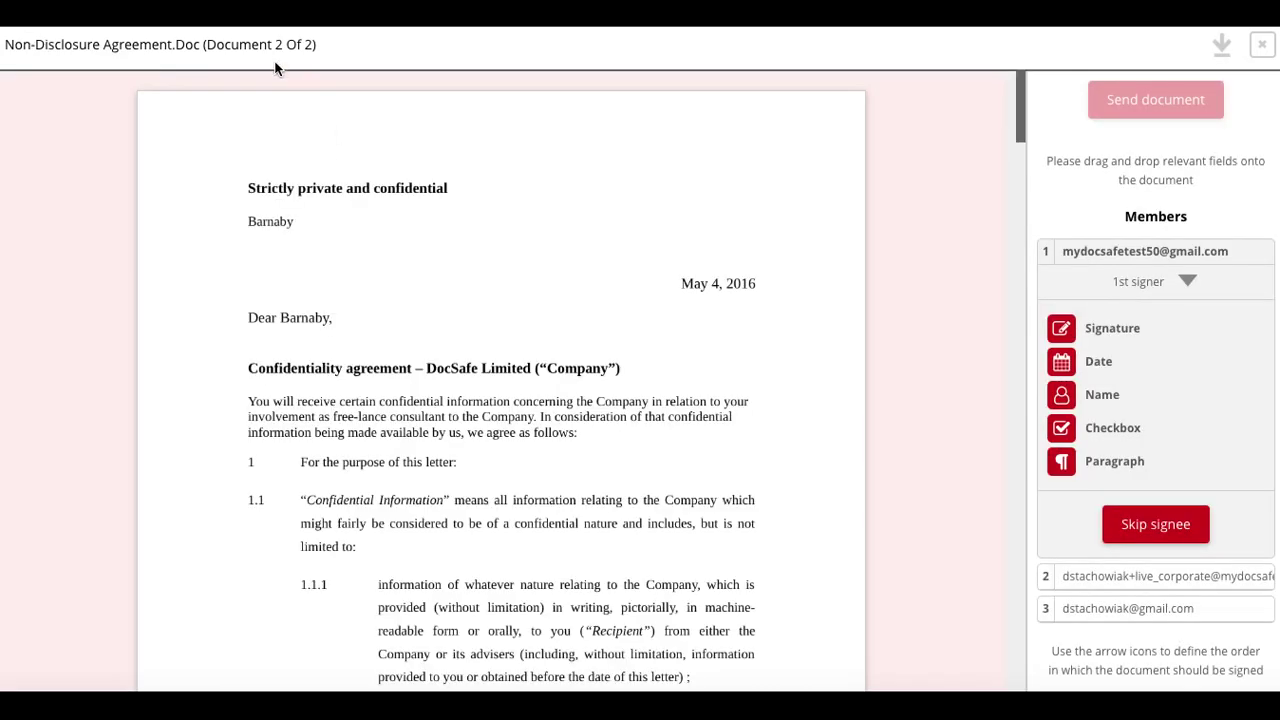
# - In Non-disclosure agreement.doc, place a Signature field for the first signer beside "DocSafe" on the signing page and skip the second signee
pyautogui.scroll(-20, 707, 403)
pyautogui.scroll(3, 707, 400)
pyautogui.scroll(-5, 707, 400)
pyautogui.moveTo(1085, 328); pyautogui.dragTo(709, 188)
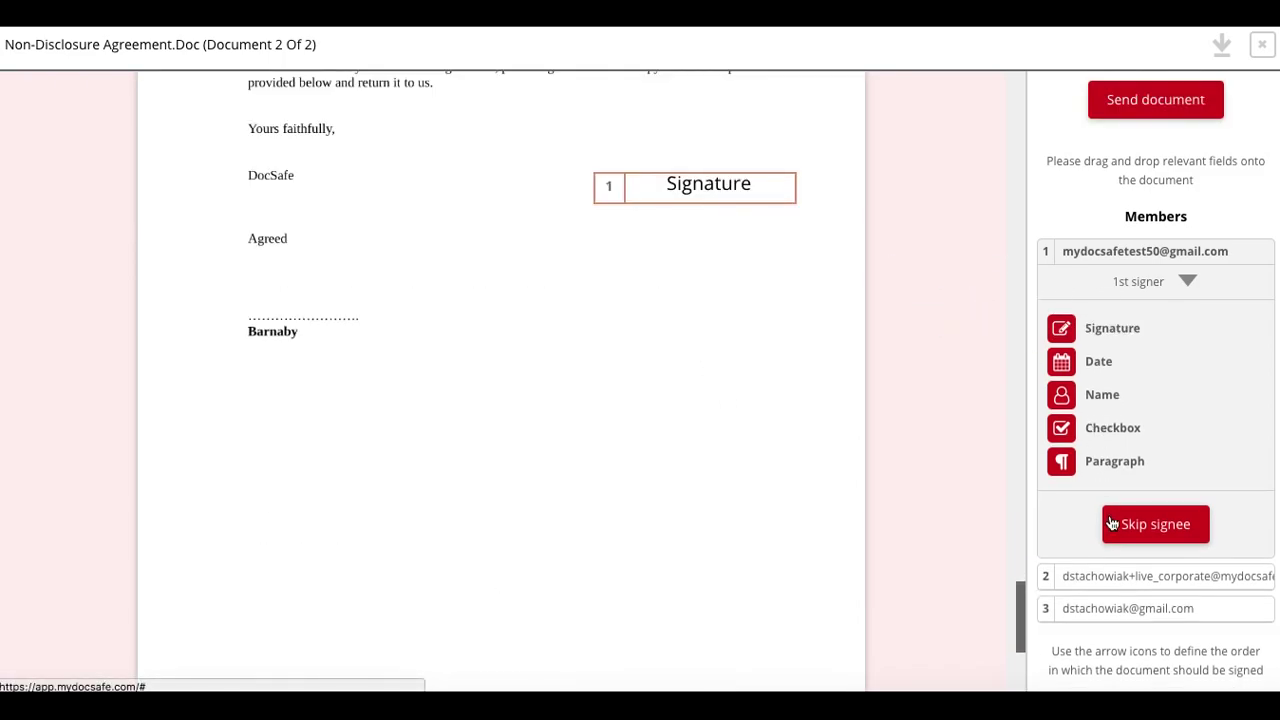
pyautogui.click(1151, 578)
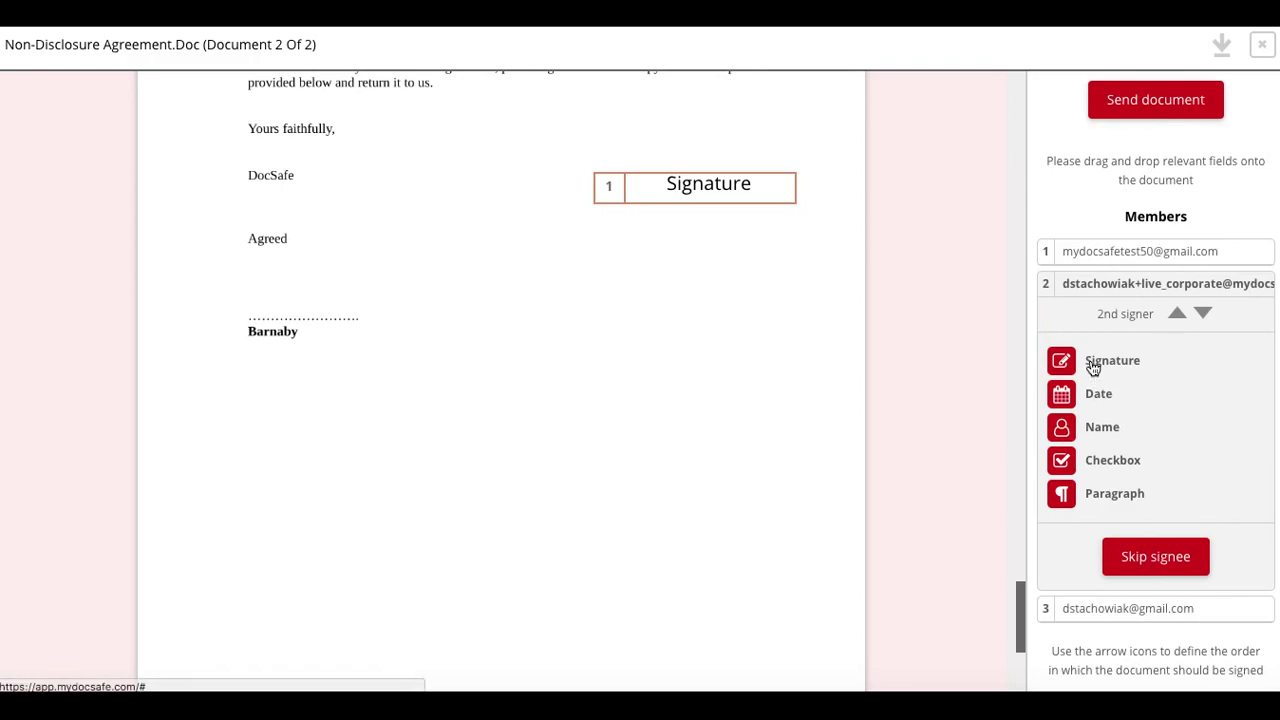
pyautogui.click(1177, 557)
# - Add a Signature field for the third signer beside "Agreed", send the document and return to the documents
pyautogui.click(1154, 420)
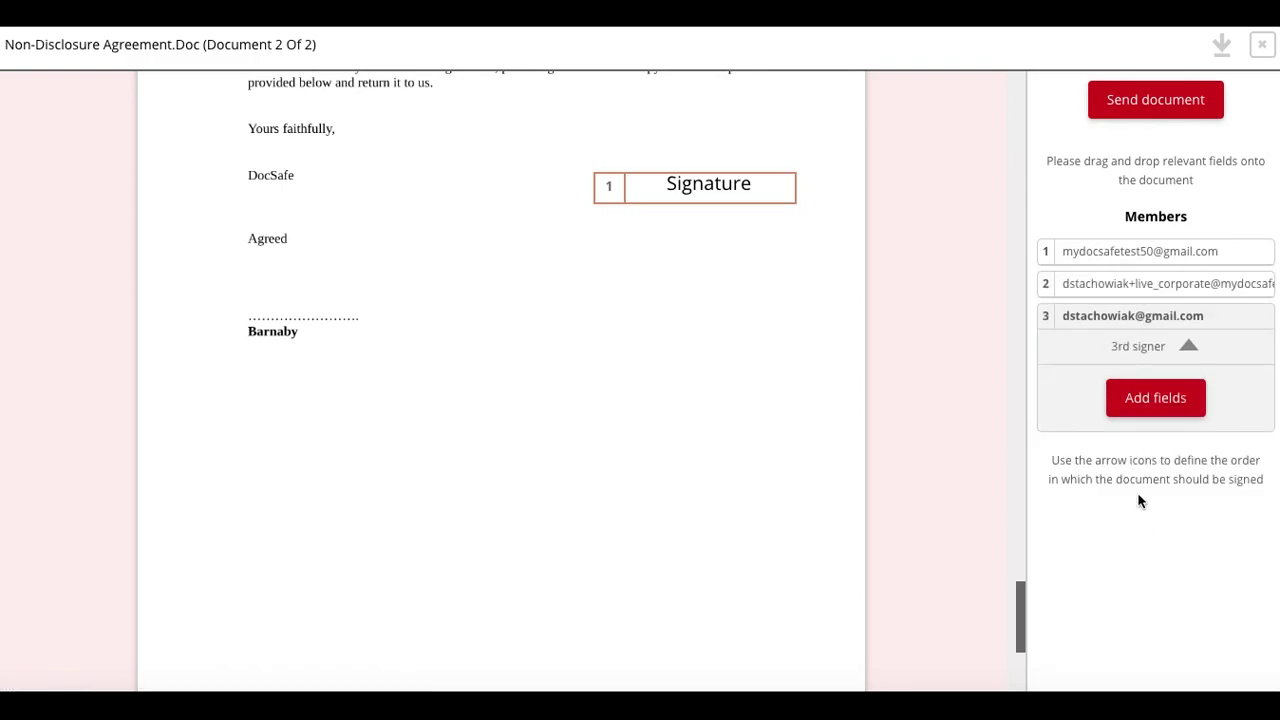
pyautogui.click(1150, 399)
pyautogui.moveTo(1103, 396); pyautogui.dragTo(683, 280)
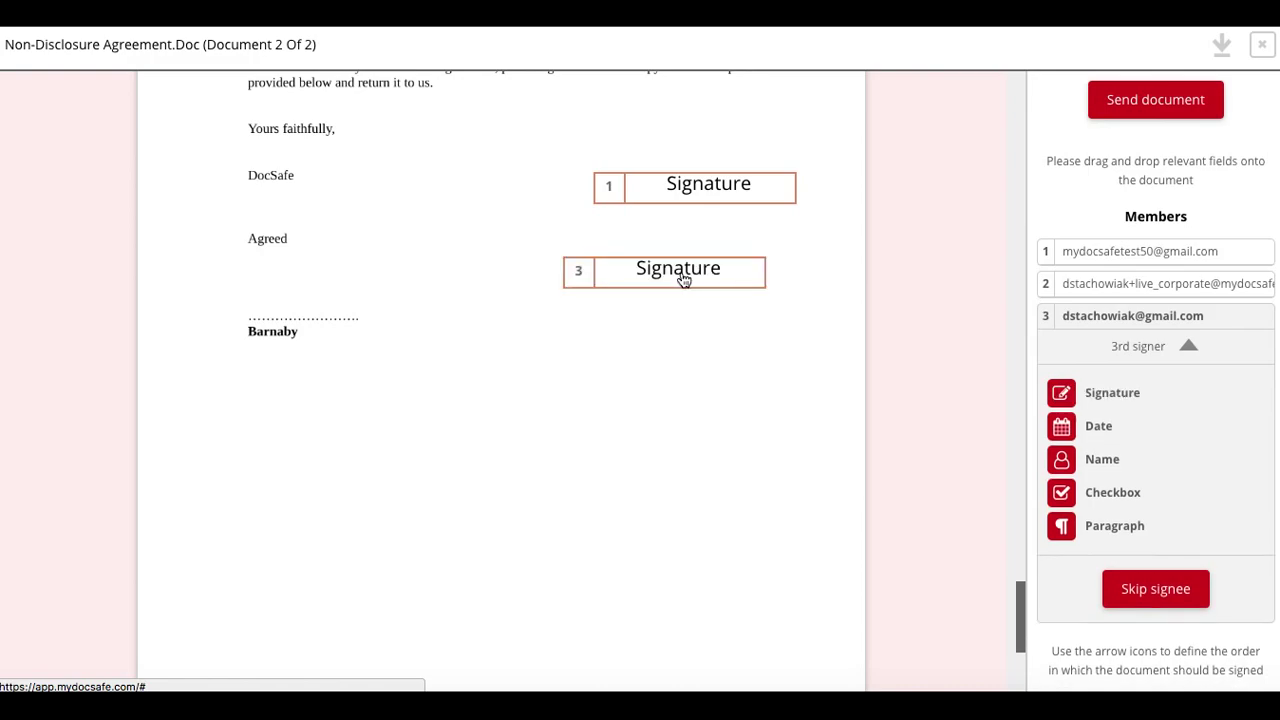
pyautogui.click(1150, 111)
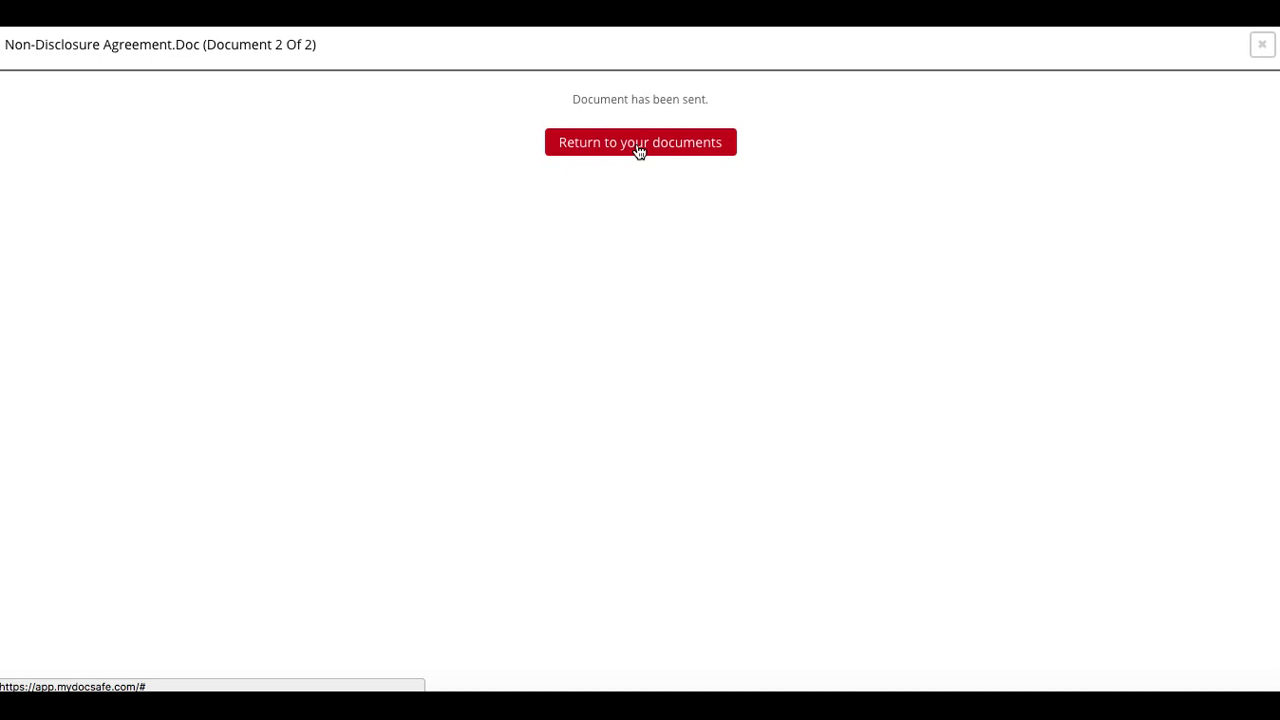
pyautogui.click(640, 145)
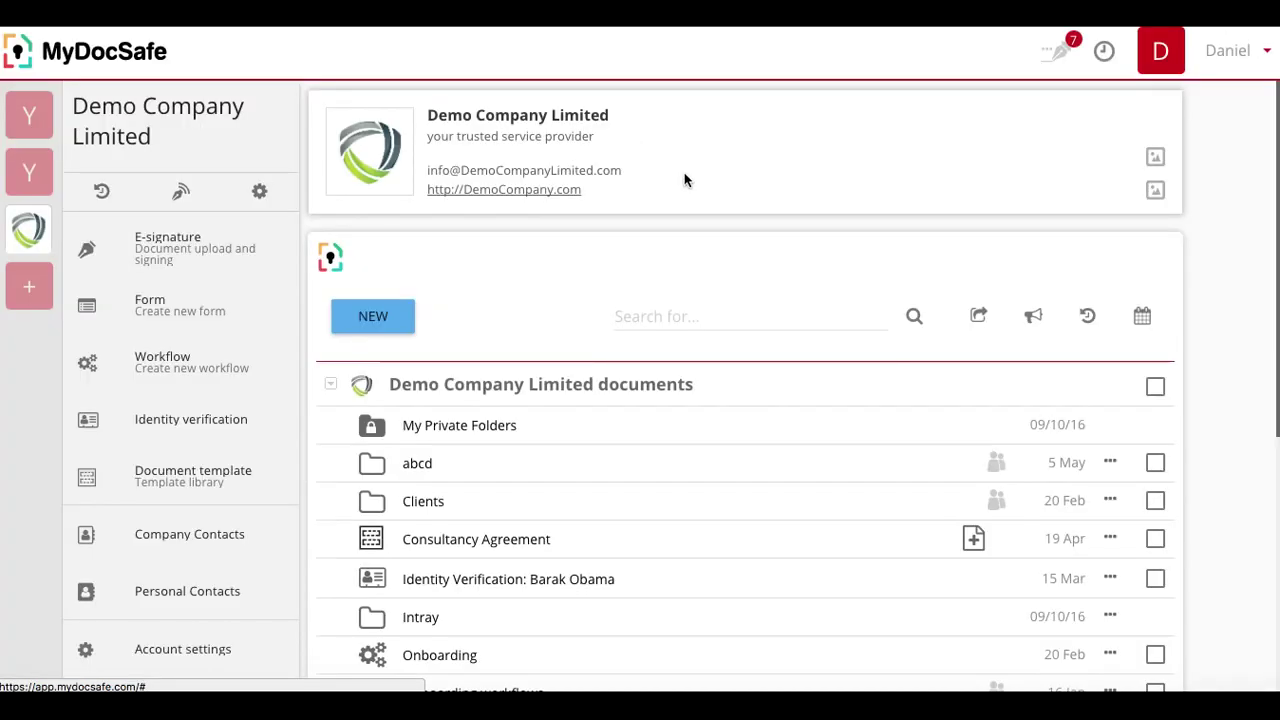
pyautogui.scroll(-1, 816, 244)
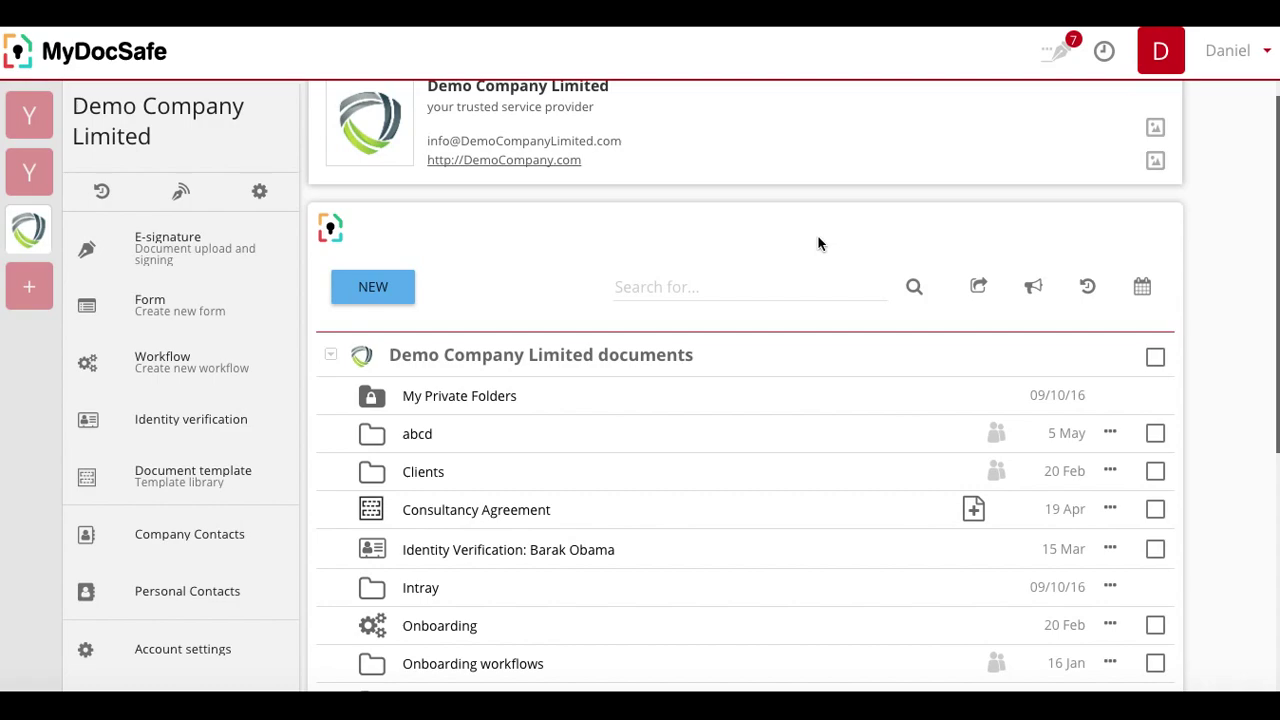
pyautogui.scroll(-5, 818, 244)
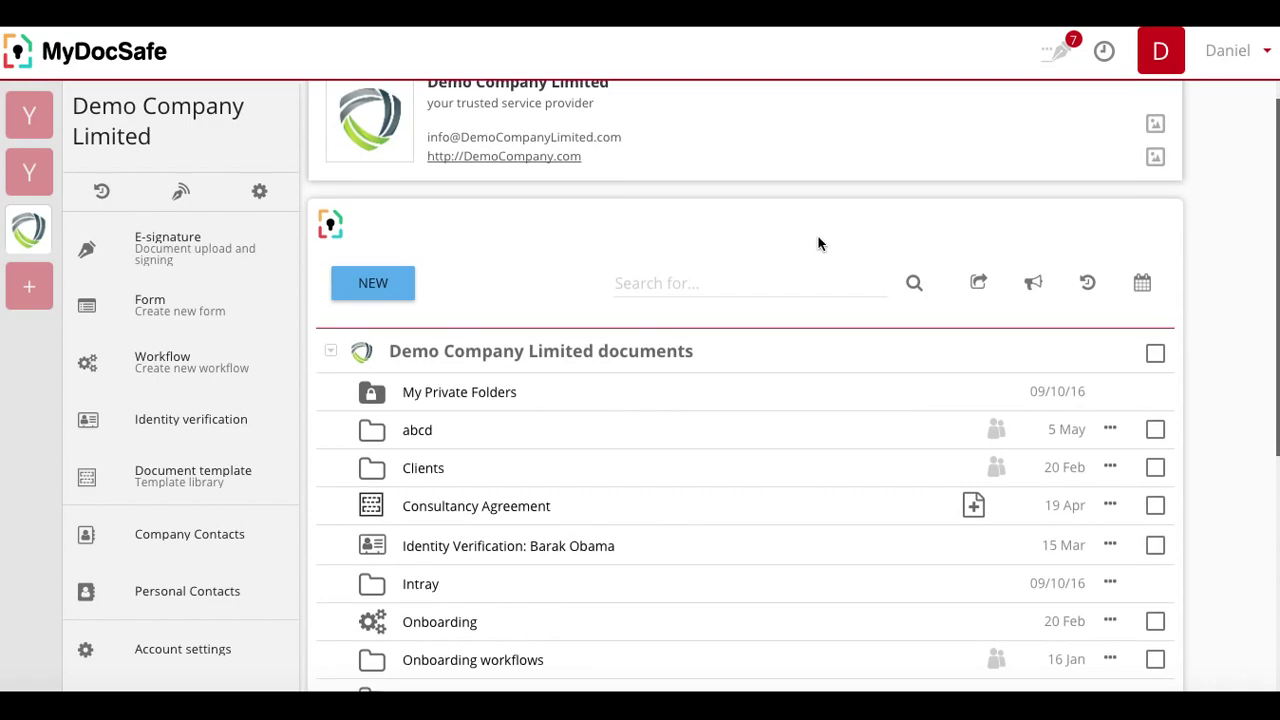
pyautogui.scroll(4, 818, 244)
pyautogui.scroll(1, 818, 244)
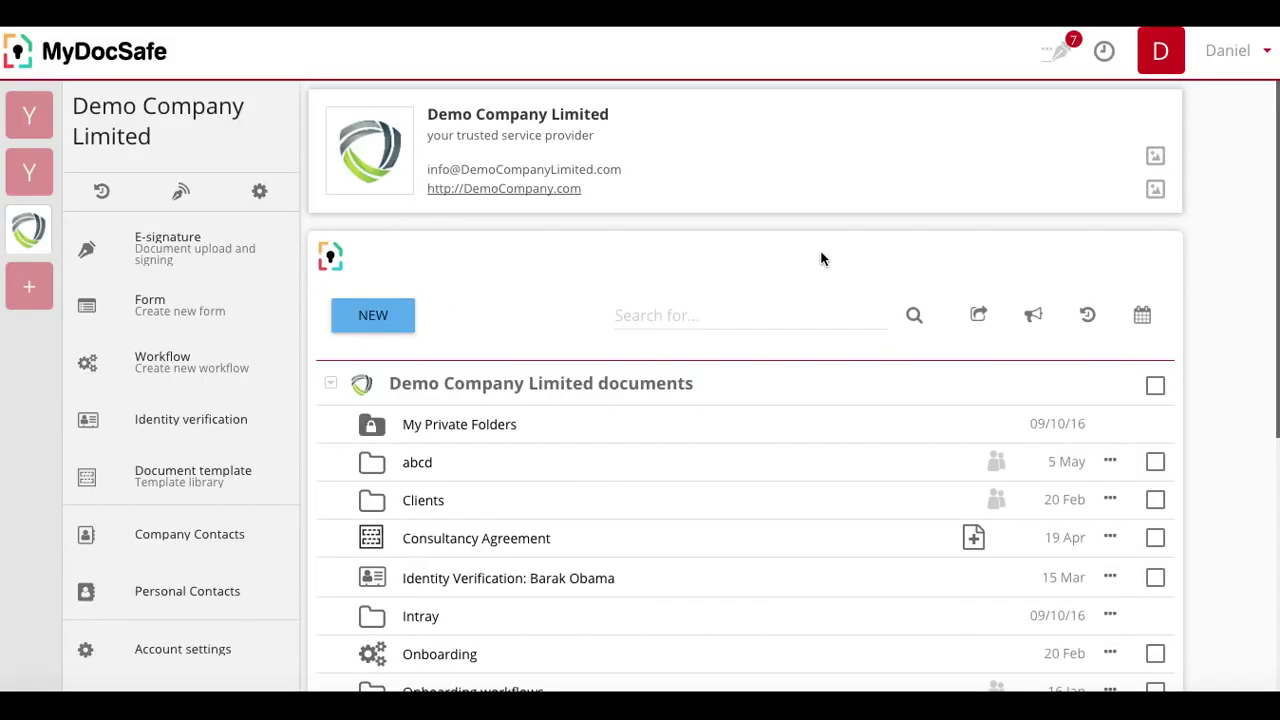
# - Start sending Non-disclosure agreement.doc for signing with yourself as the signee and show the advanced options
pyautogui.scroll(-2, 820, 257)
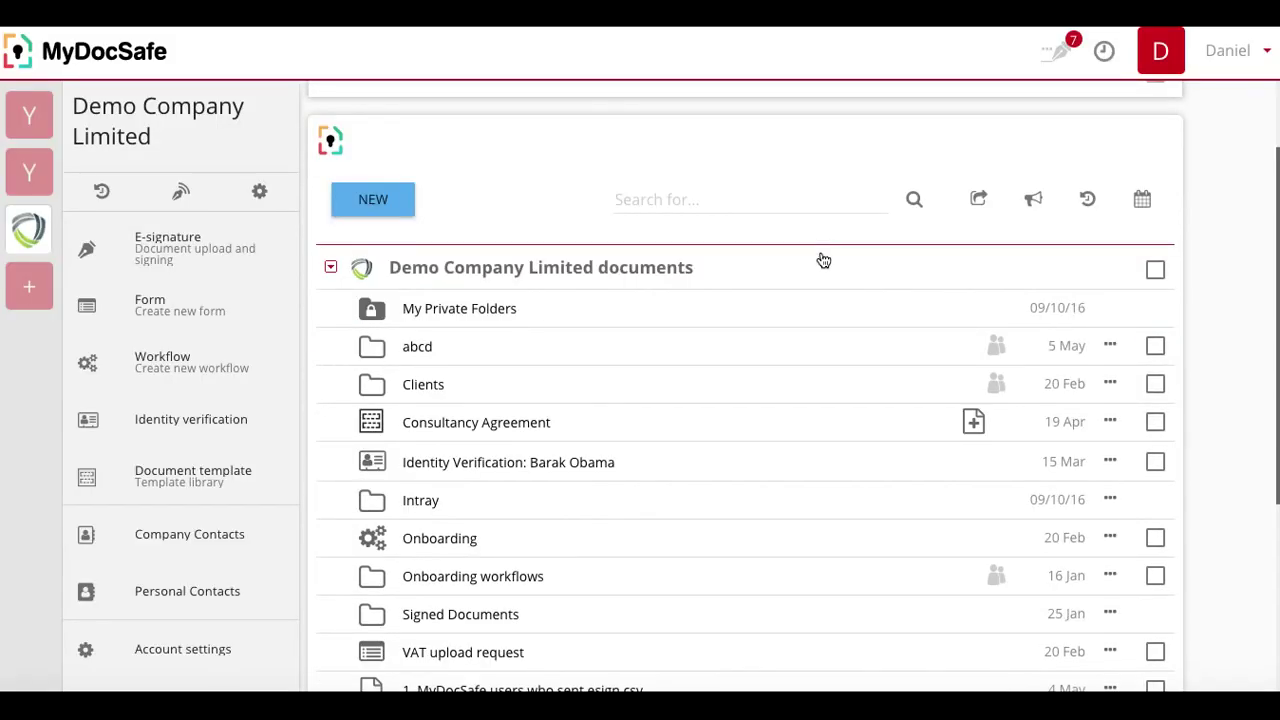
pyautogui.scroll(-3, 497, 291)
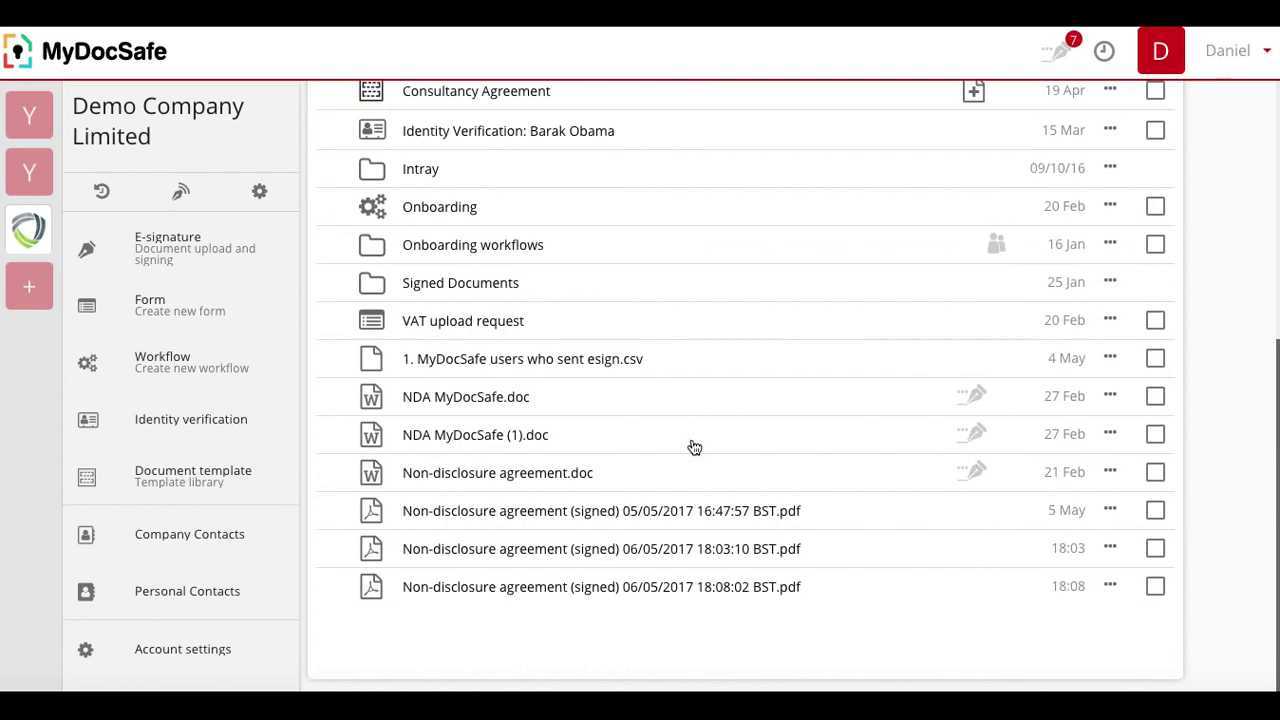
pyautogui.rightClick(700, 465)
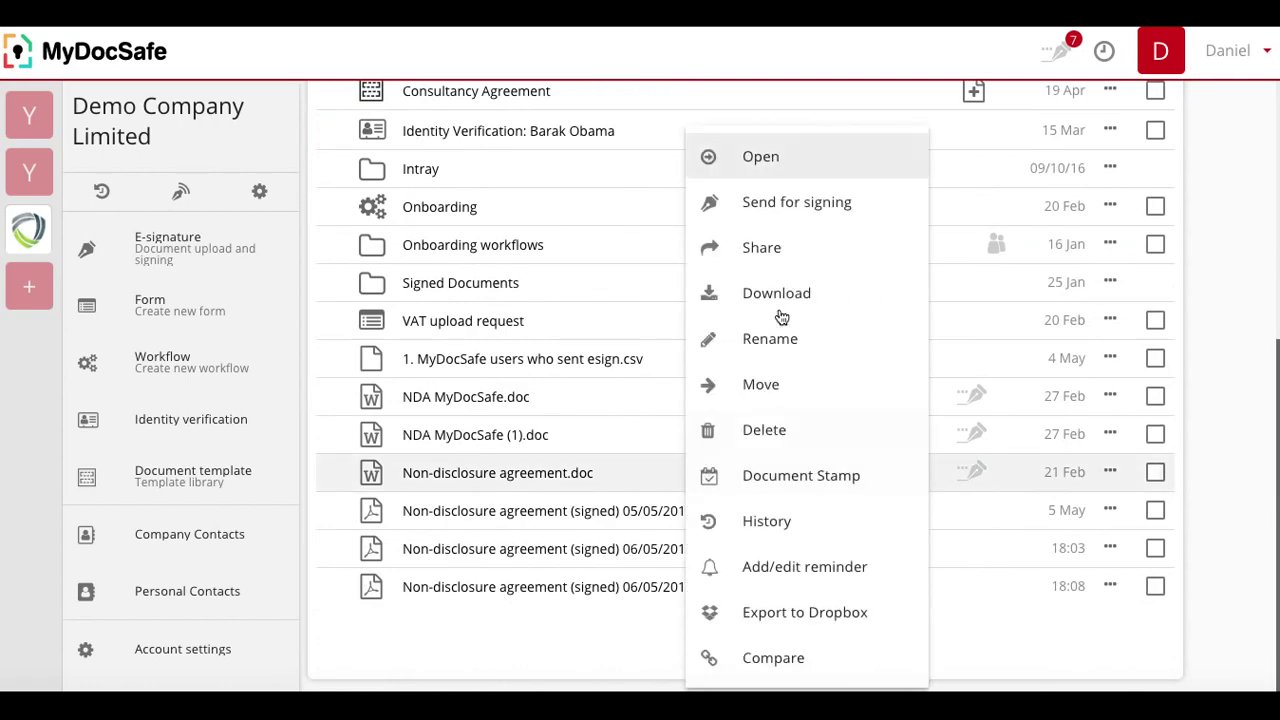
pyautogui.click(797, 205)
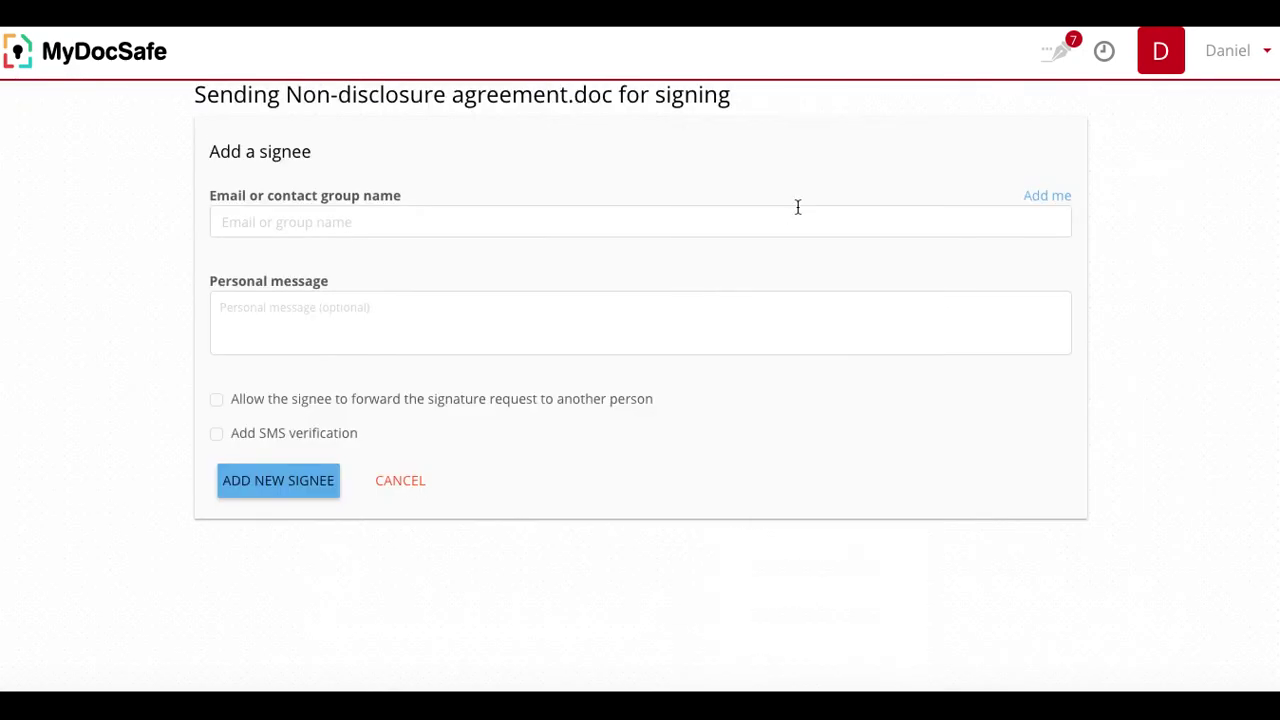
pyautogui.click(1058, 197)
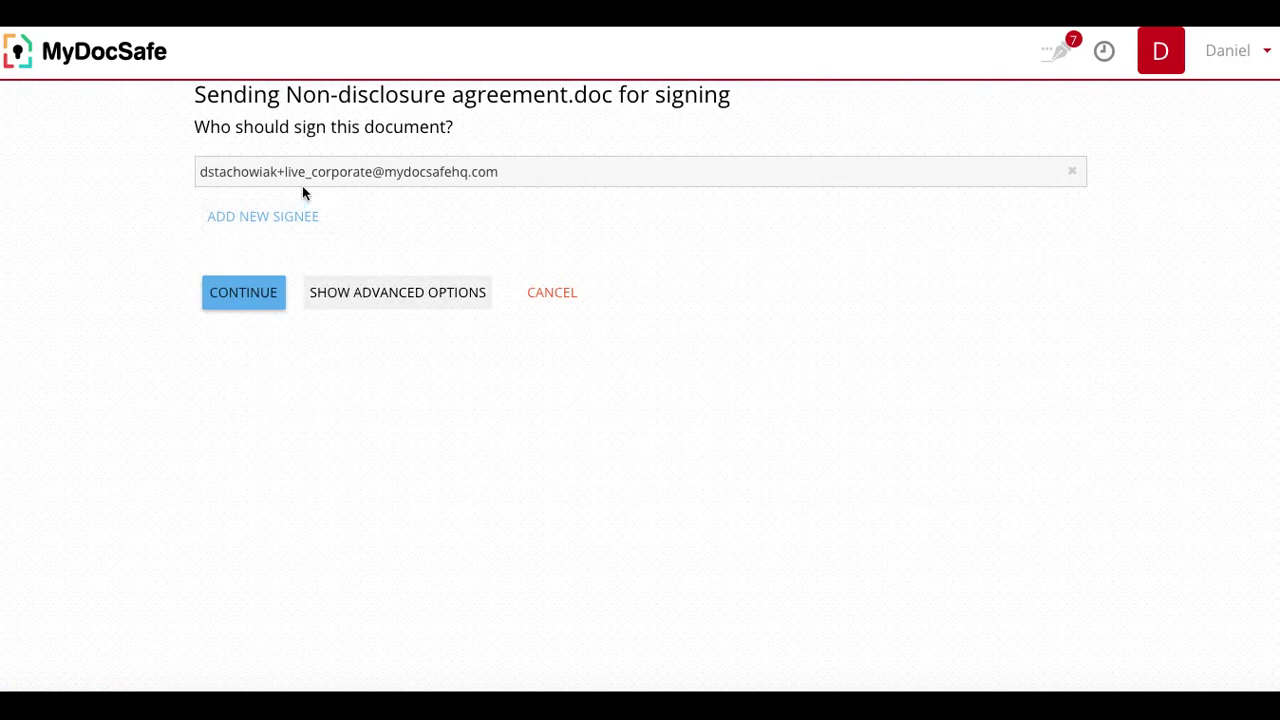
pyautogui.click(394, 296)
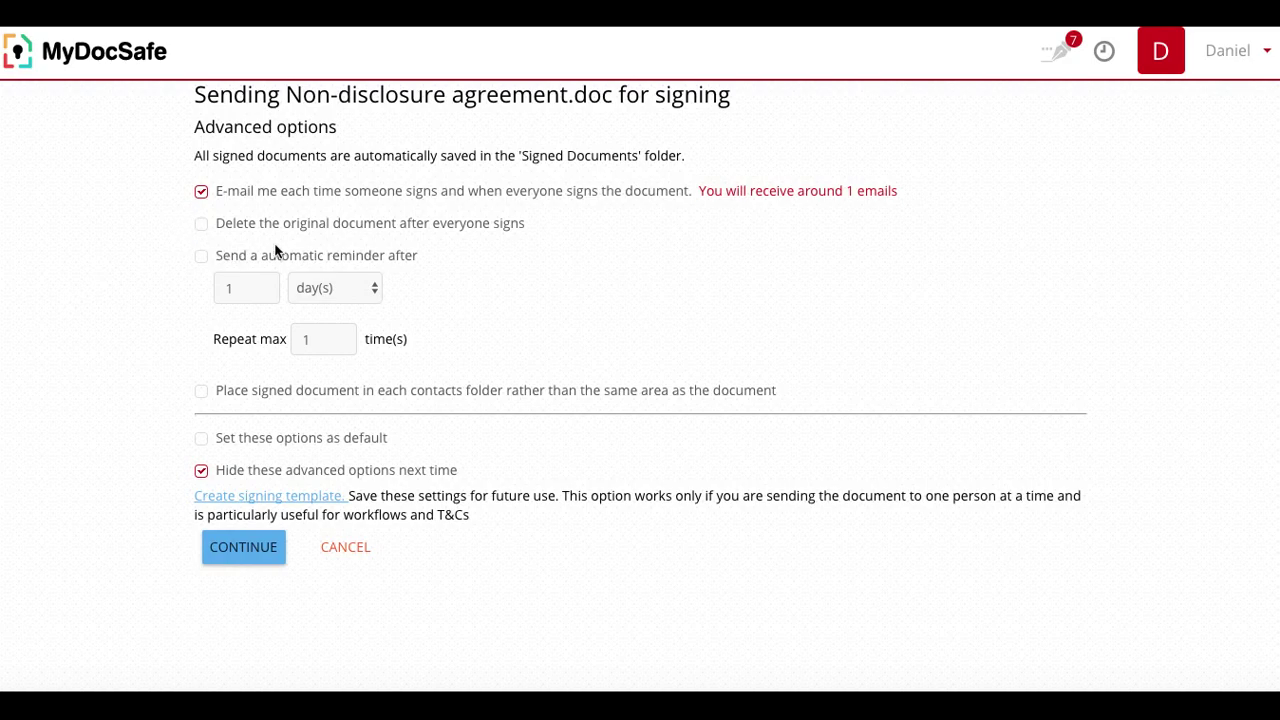
# - Try the advanced options for an automatic reminder, deleting the original document, and placing the signed document in each contact's folder
pyautogui.click(202, 260)
pyautogui.click(201, 258)
pyautogui.click(201, 262)
pyautogui.click(202, 262)
pyautogui.click(202, 228)
pyautogui.click(203, 228)
pyautogui.moveTo(287, 94); pyautogui.dragTo(612, 97)
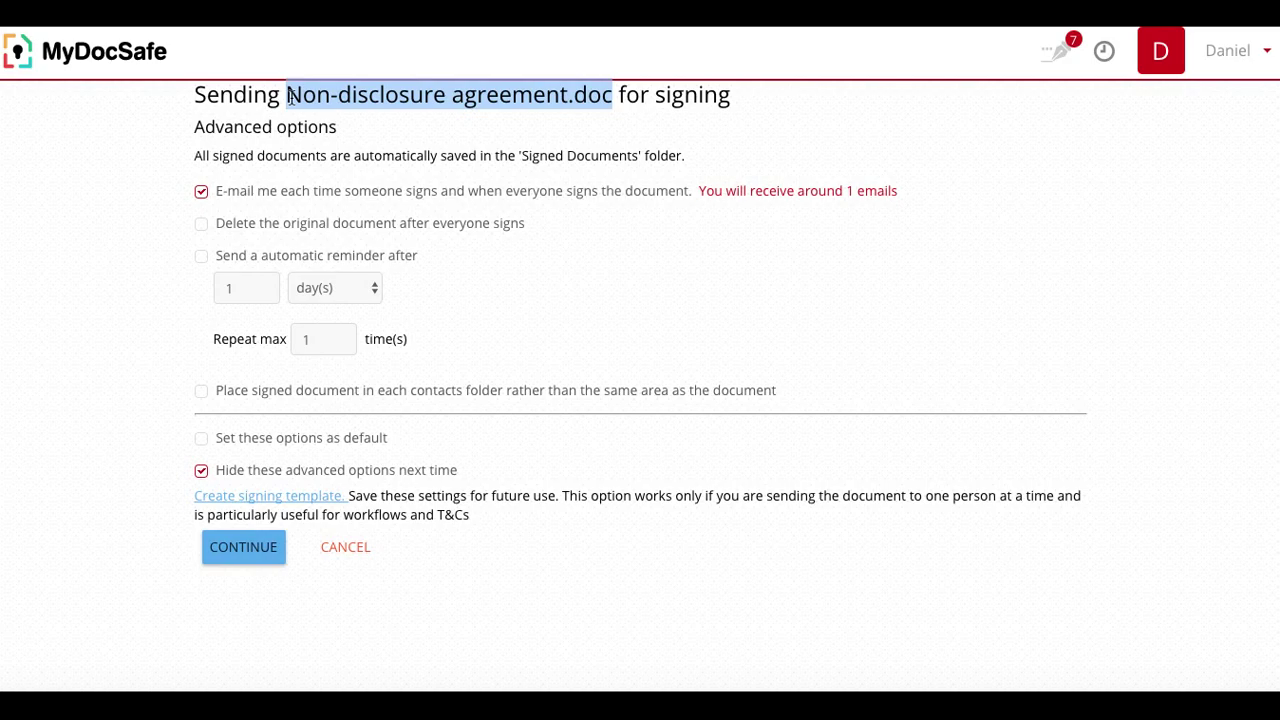
pyautogui.moveTo(289, 96); pyautogui.dragTo(616, 92)
pyautogui.click(491, 104)
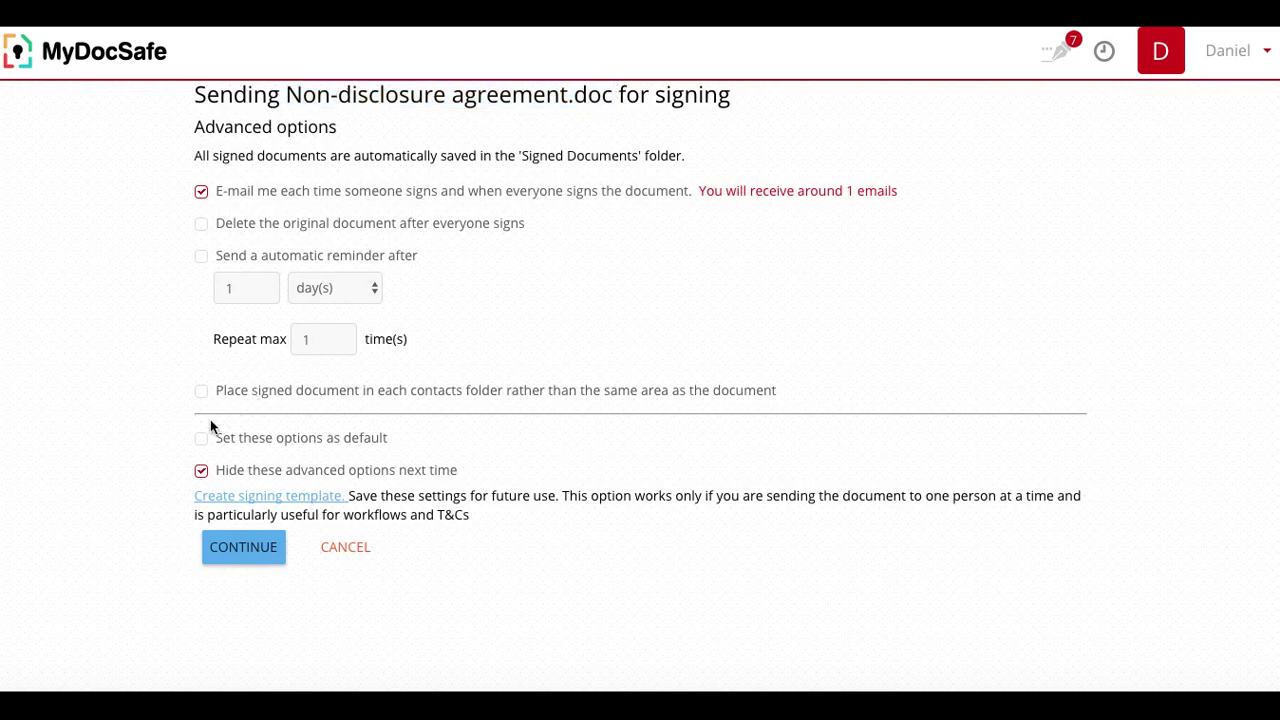
pyautogui.click(203, 402)
pyautogui.click(201, 392)
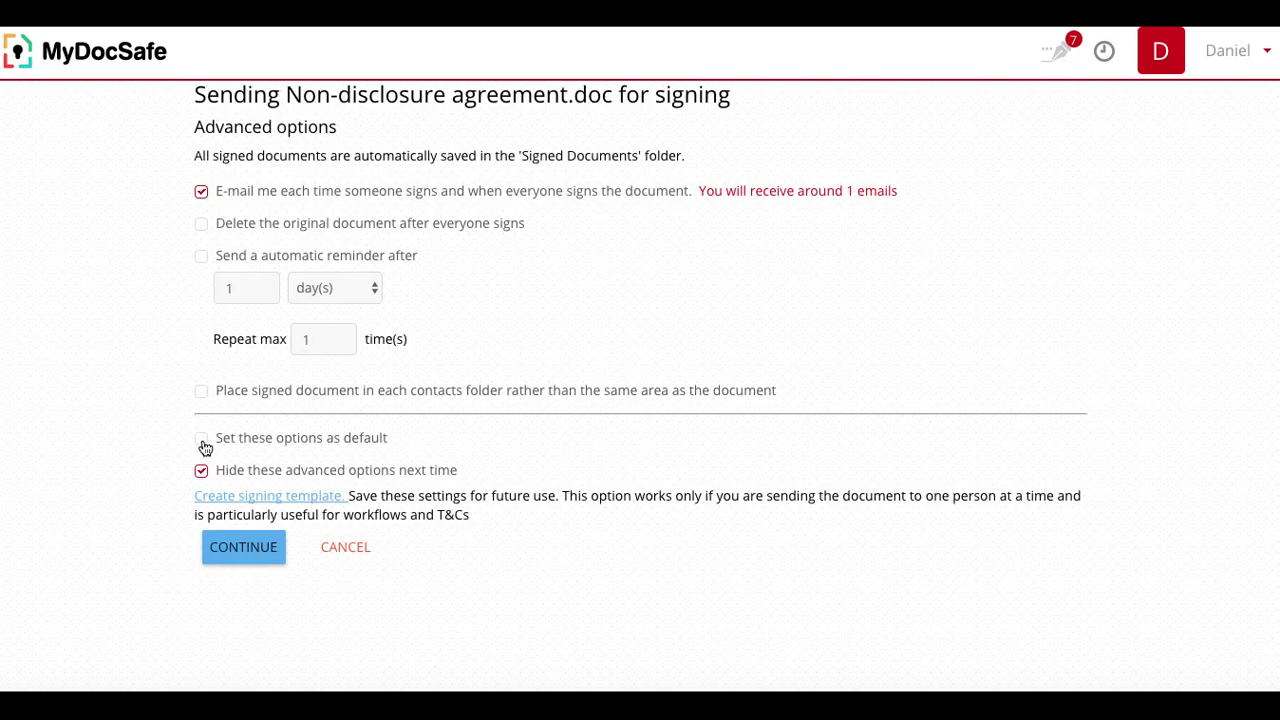
# - Start a signing template for Non-disclosure agreement.doc with the default advanced options and continue to placing its fields
pyautogui.click(269, 497)
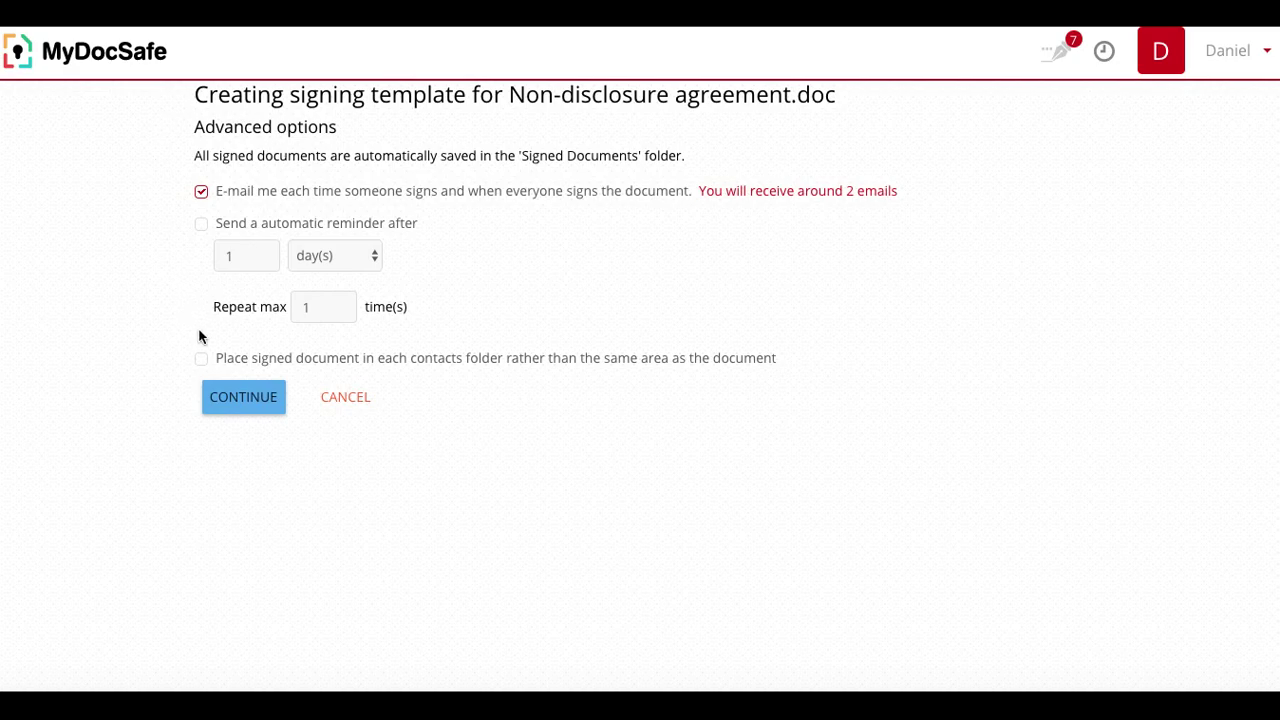
pyautogui.click(240, 400)
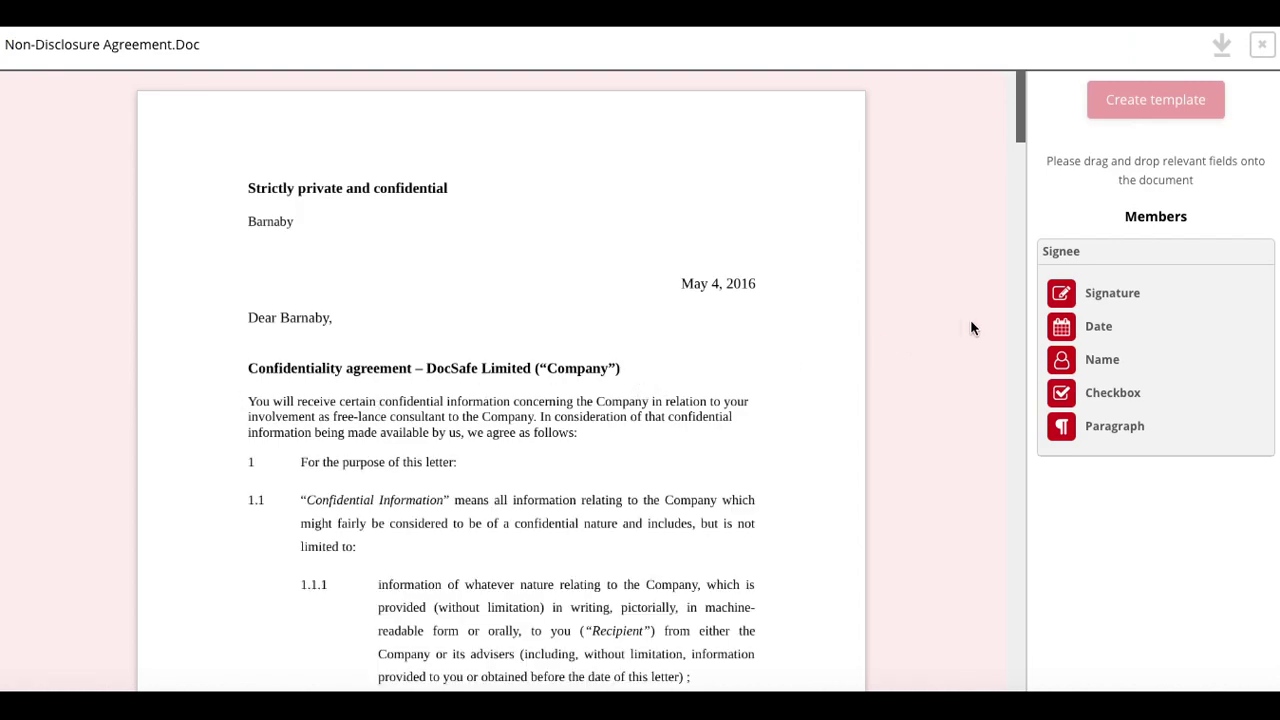
pyautogui.moveTo(1122, 216); pyautogui.dragTo(1191, 216)
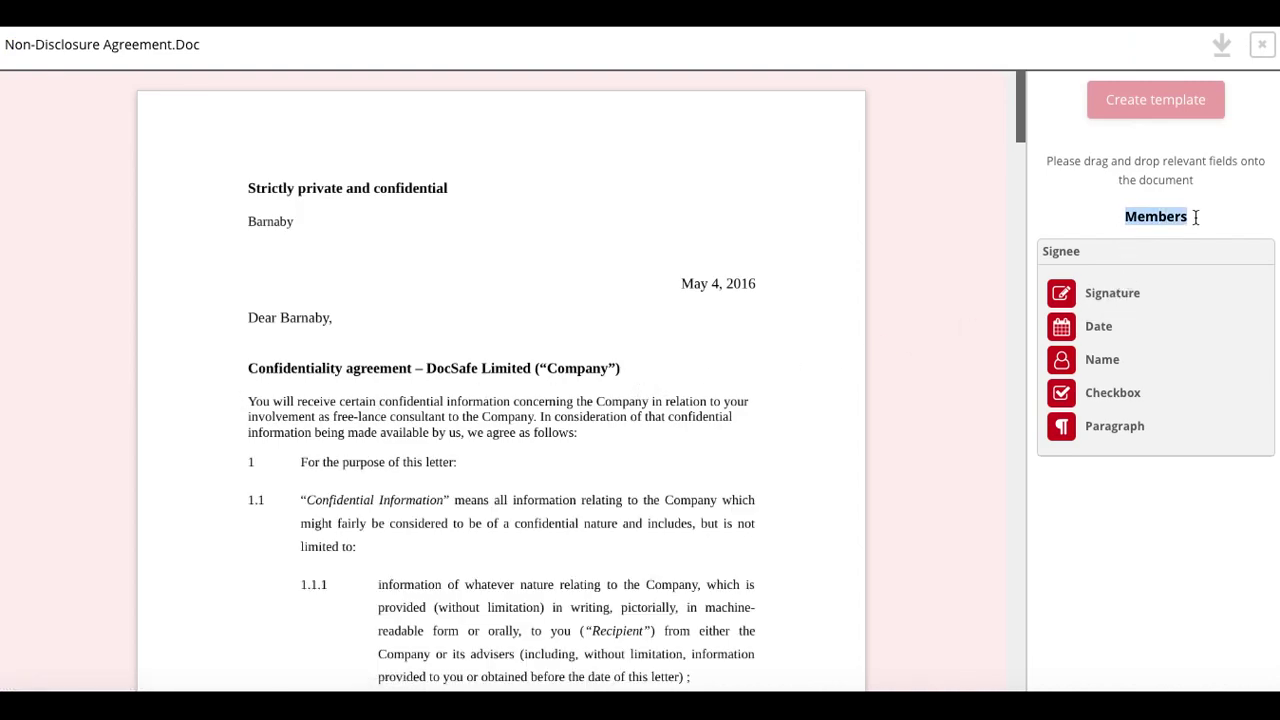
pyautogui.click(1135, 210)
pyautogui.moveTo(1126, 216); pyautogui.dragTo(1195, 216)
# - Place Signature and Date fields for the signee above the date on the first page, create the template and return to the documents
pyautogui.moveTo(1111, 291)
pyautogui.mouseDown()
pyautogui.moveTo(766, 186)
pyautogui.moveTo(688, 143)
pyautogui.mouseUp()
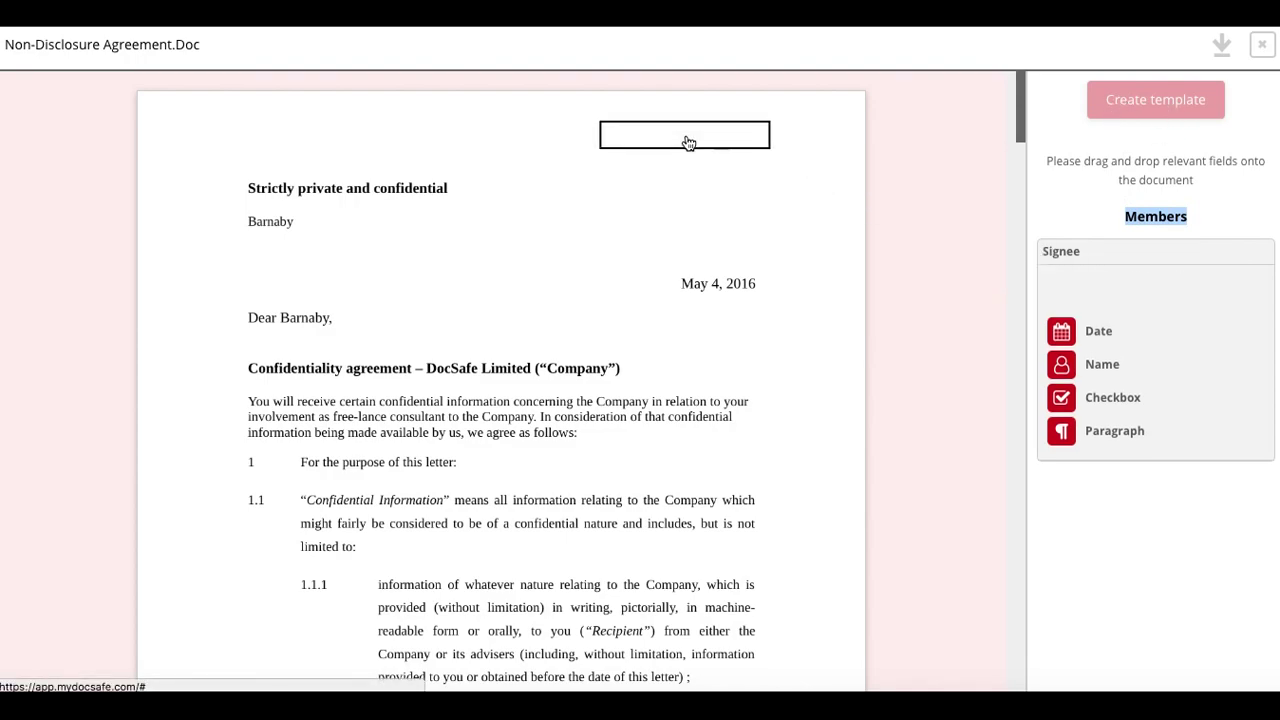
pyautogui.moveTo(1118, 323); pyautogui.dragTo(689, 190)
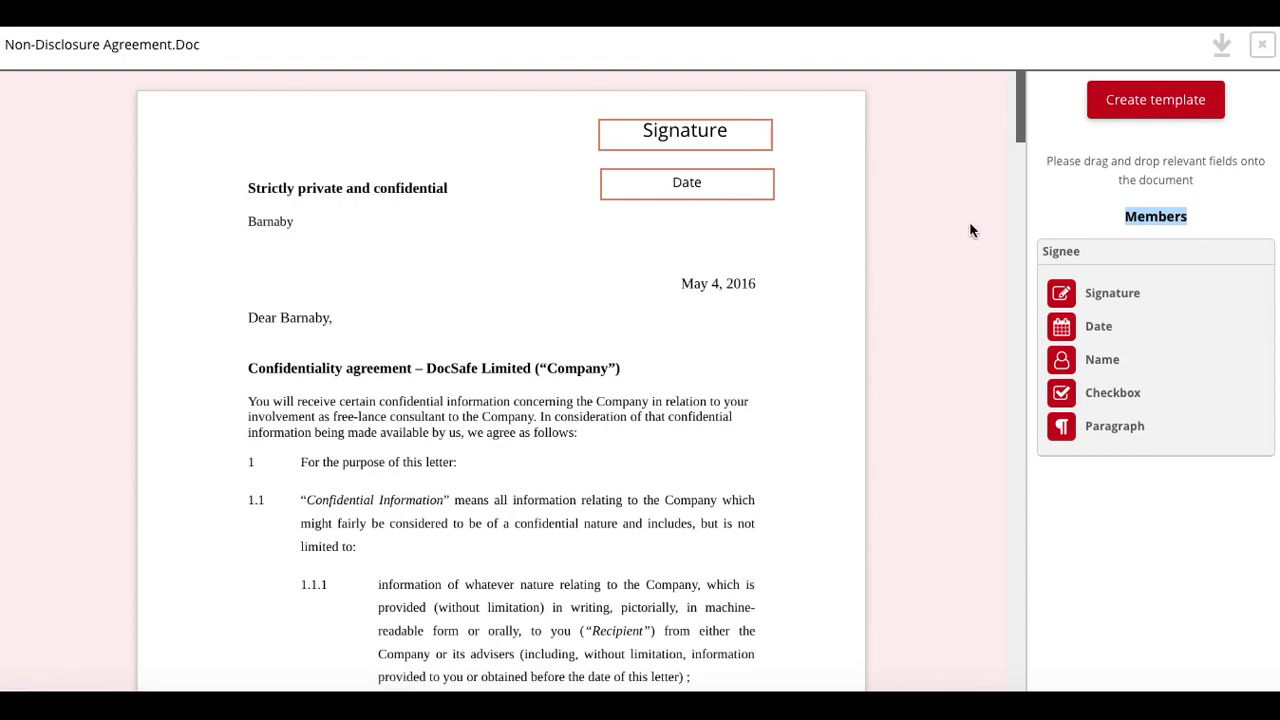
pyautogui.click(1148, 108)
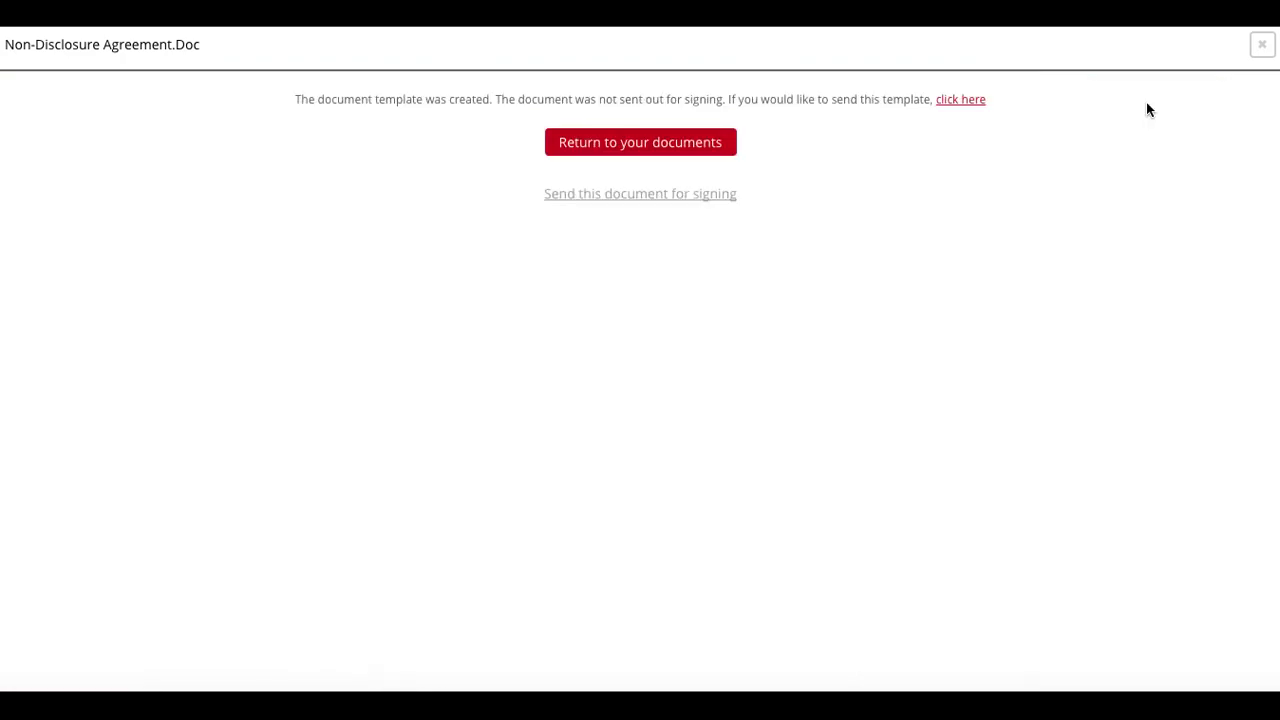
pyautogui.click(649, 149)
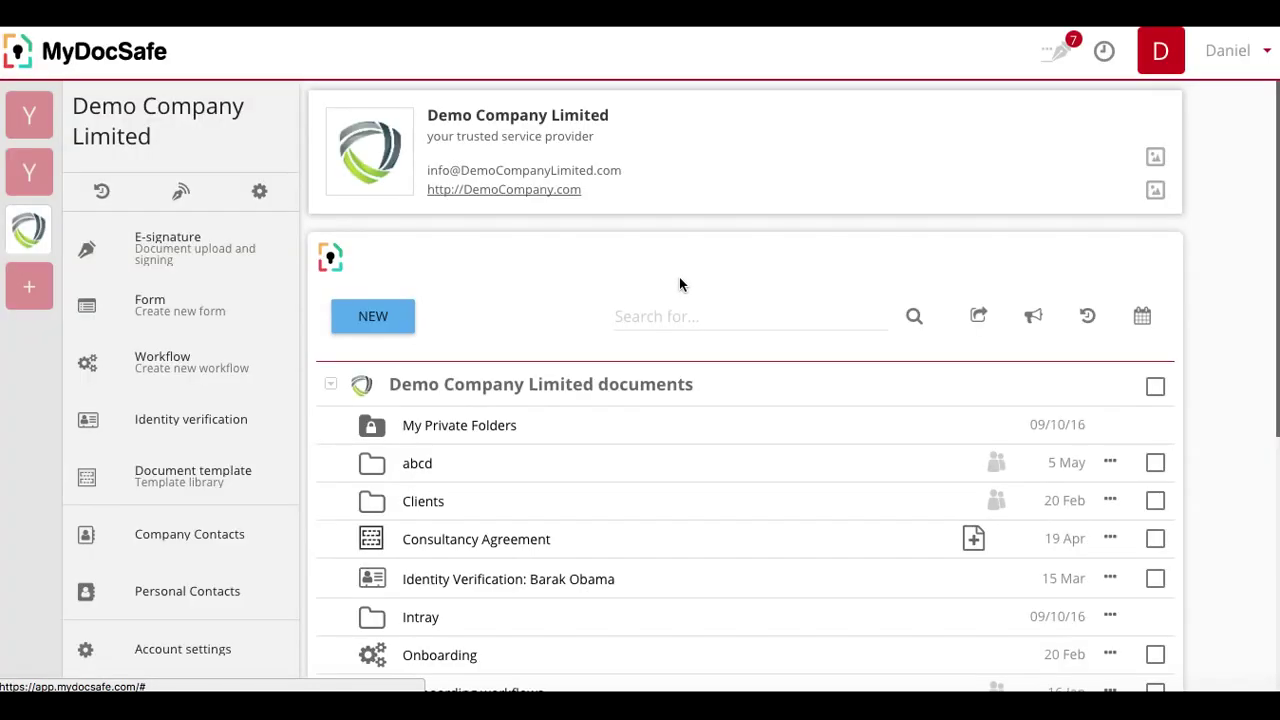
# - Send Non-disclosure agreement.doc for signing with yourself as signee using the previously saved settings, and return to the documents
pyautogui.scroll(-5, 720, 350)
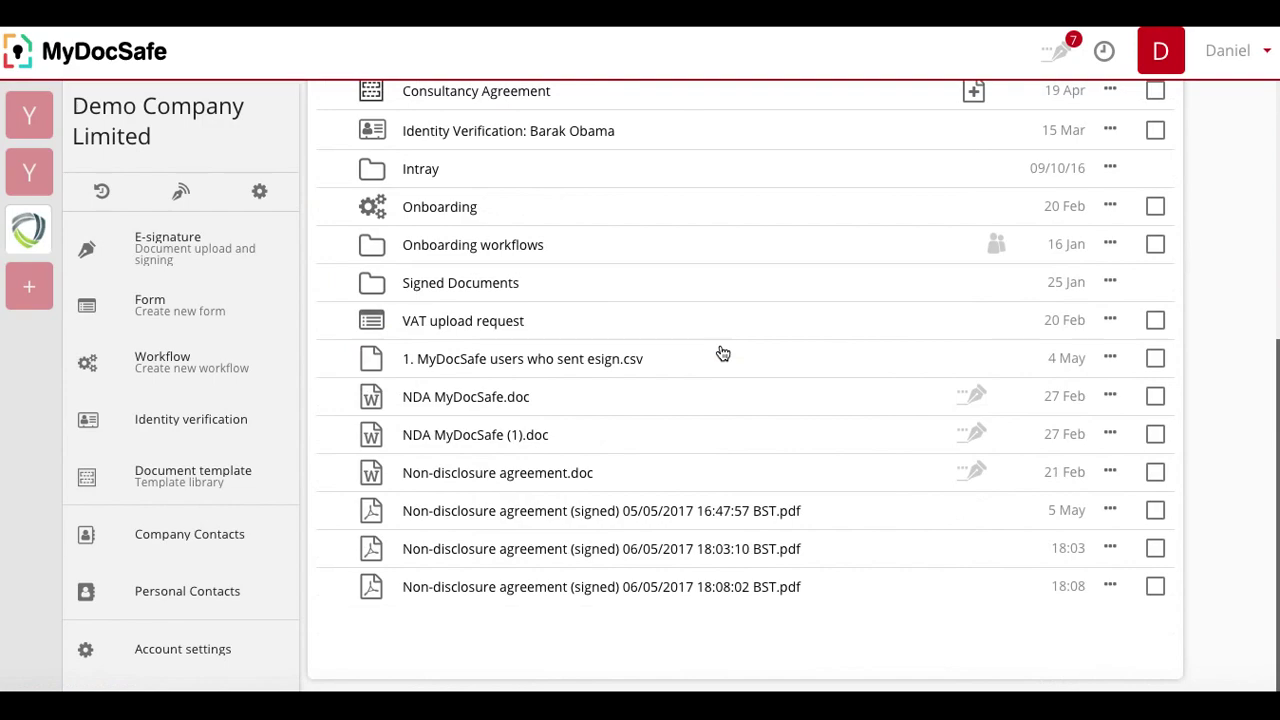
pyautogui.rightClick(725, 472)
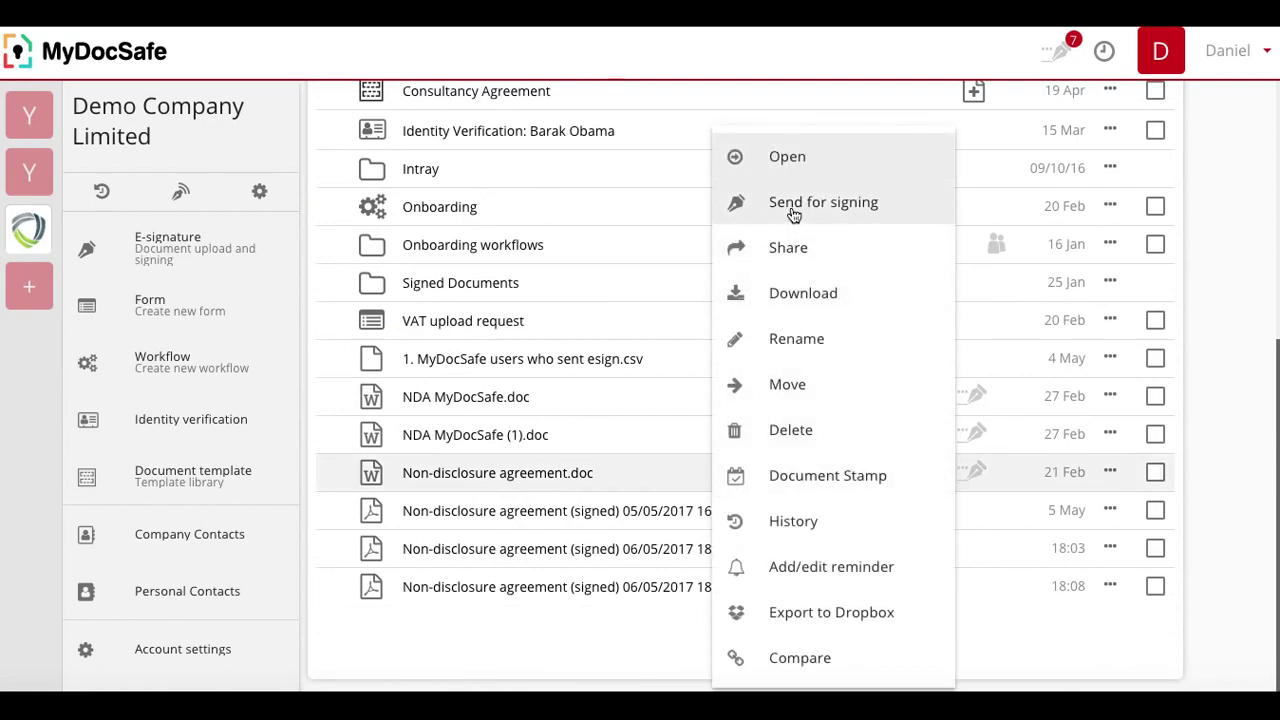
pyautogui.click(791, 210)
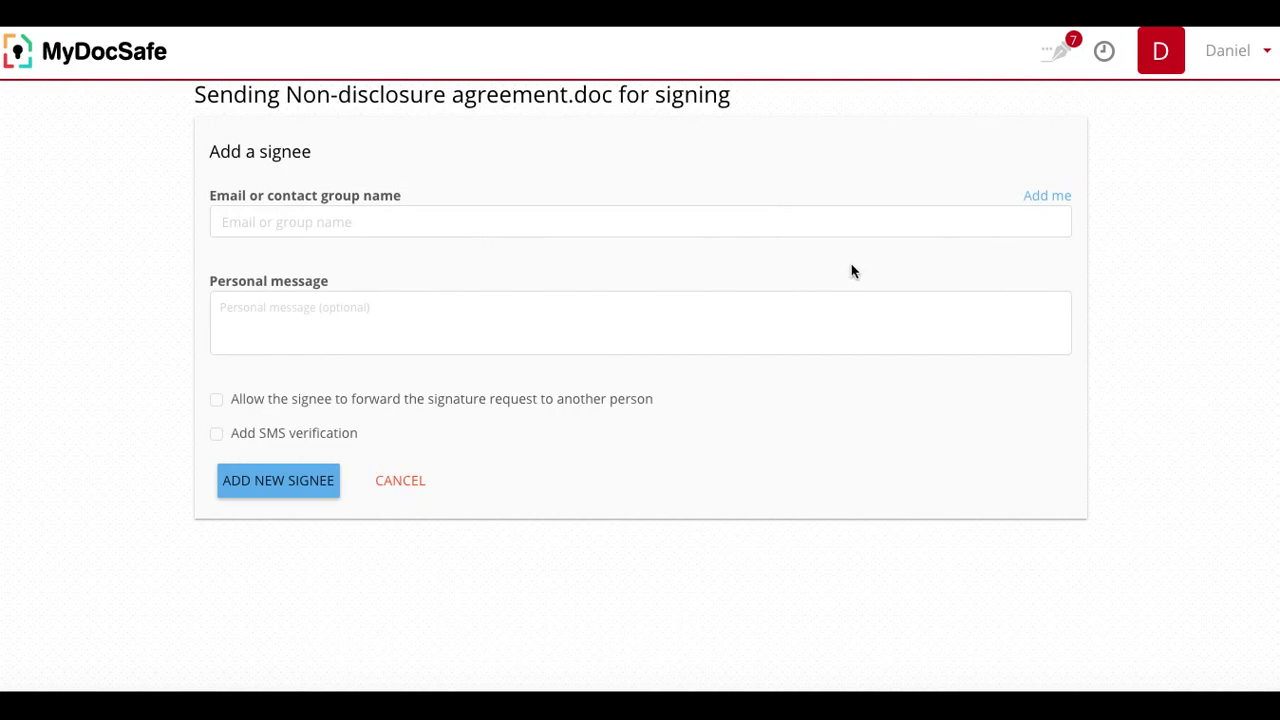
pyautogui.click(1036, 199)
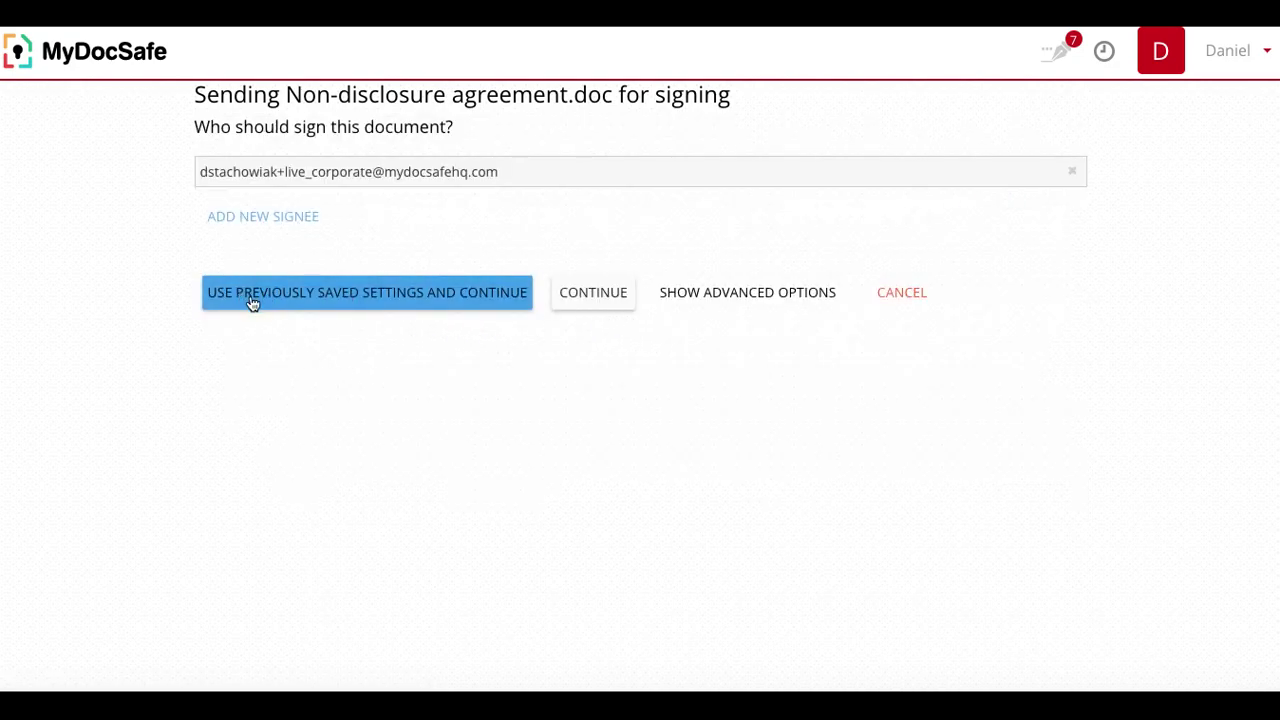
pyautogui.click(379, 292)
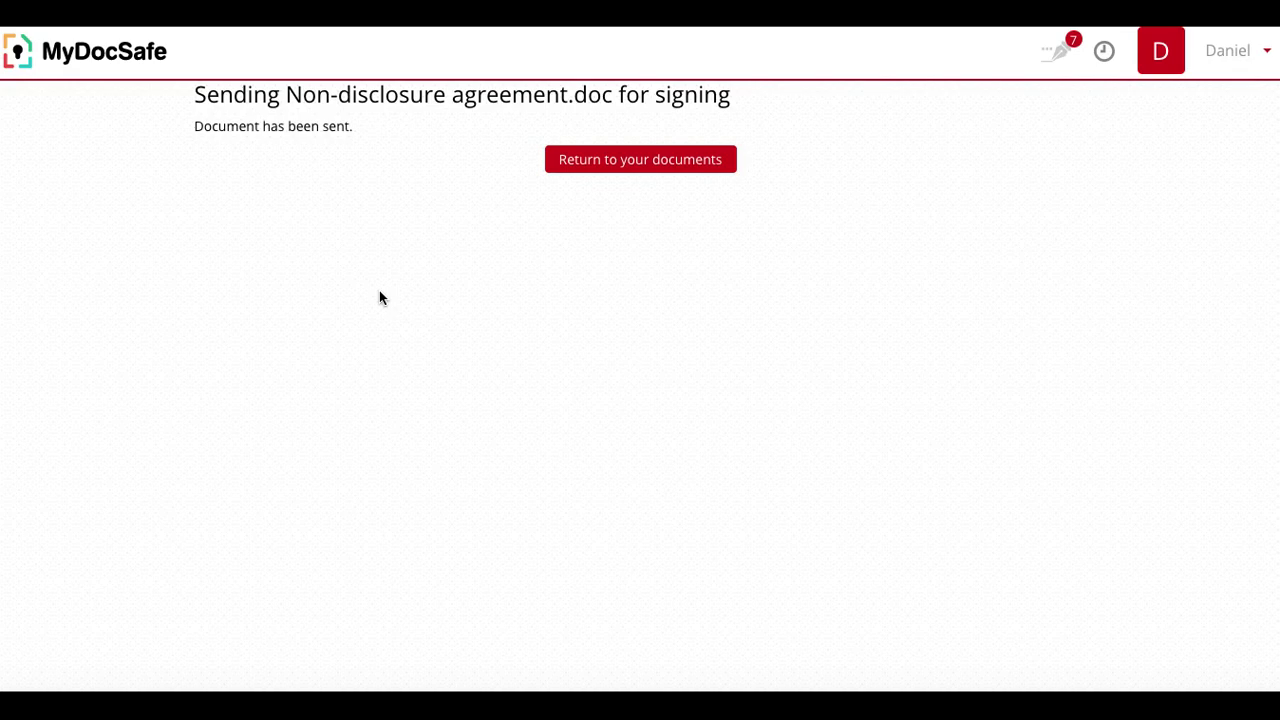
pyautogui.click(630, 168)
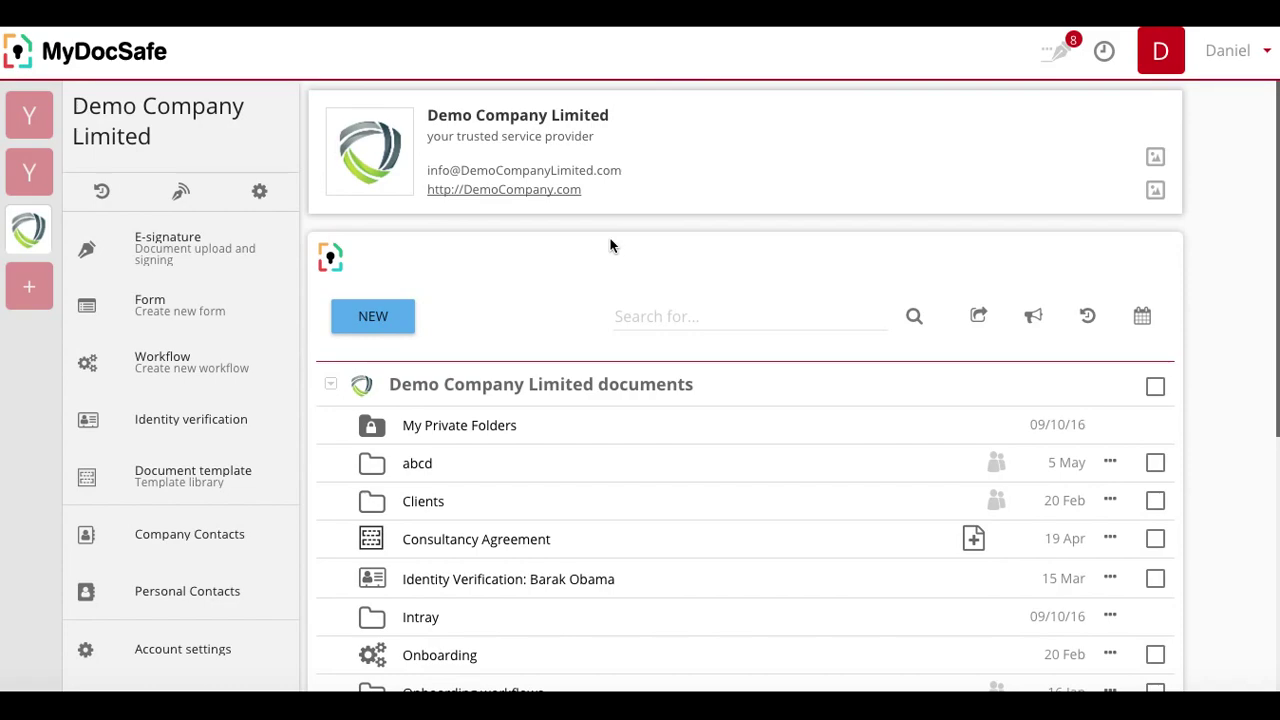
pyautogui.scroll(-1, 610, 240)
pyautogui.scroll(1, 610, 240)
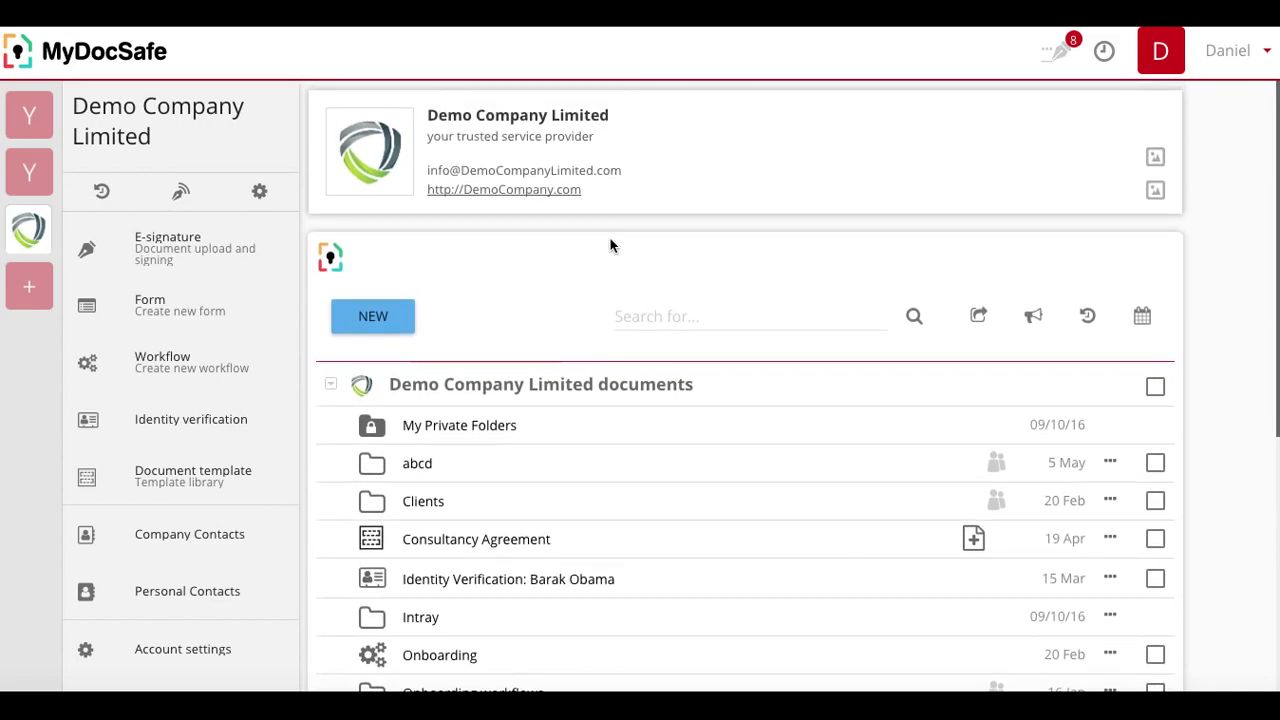